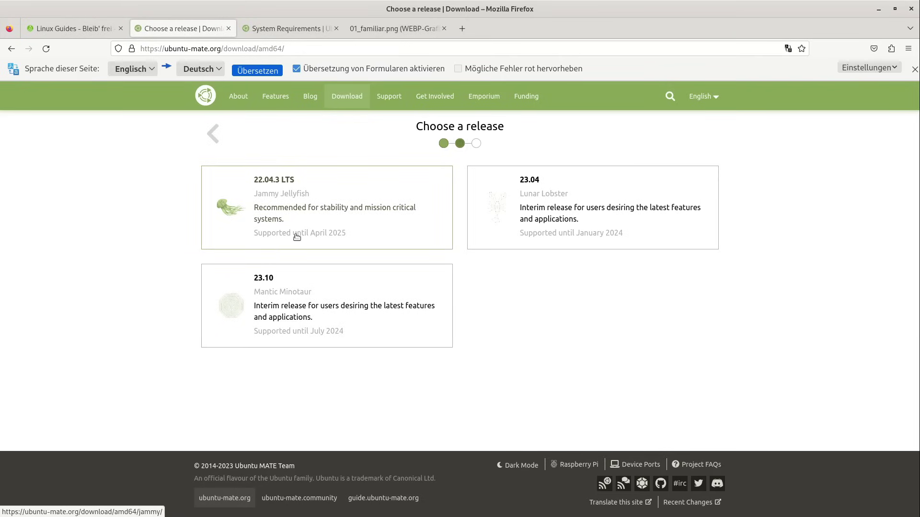
# Auto-translate the Ubuntu MATE site into German, view the 22.04.3 LTS release, then return home.
pyautogui.click(242, 70)
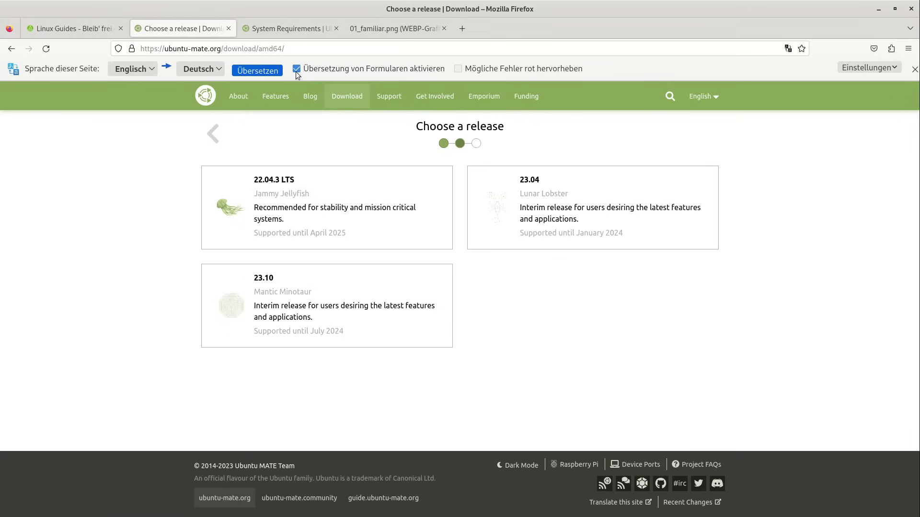
pyautogui.click(714, 70)
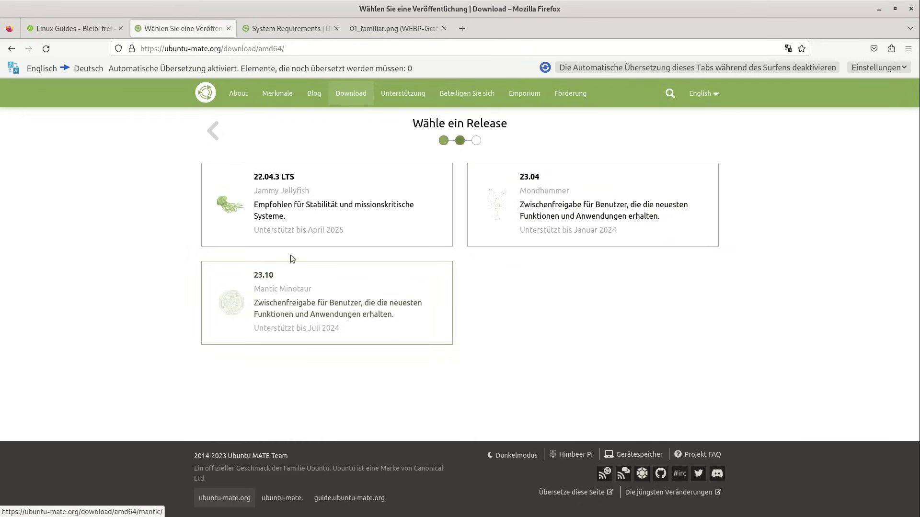
pyautogui.click(287, 195)
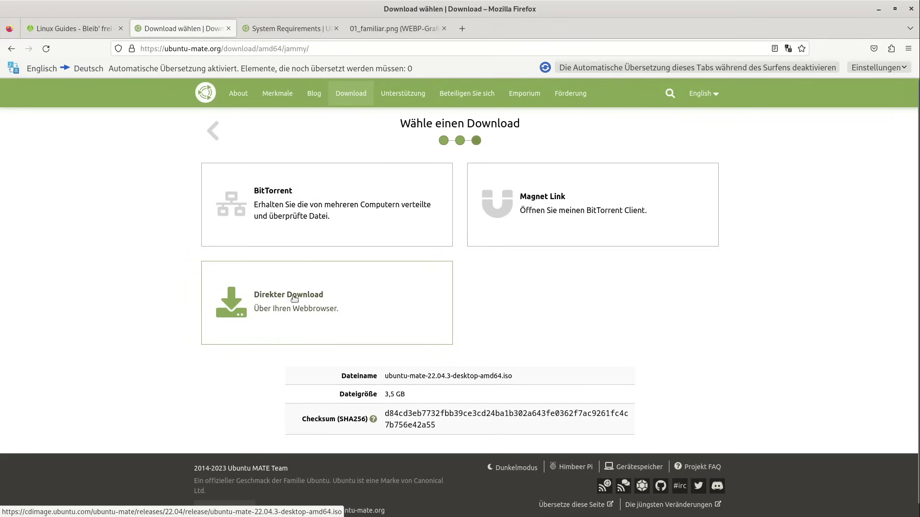
pyautogui.click(205, 93)
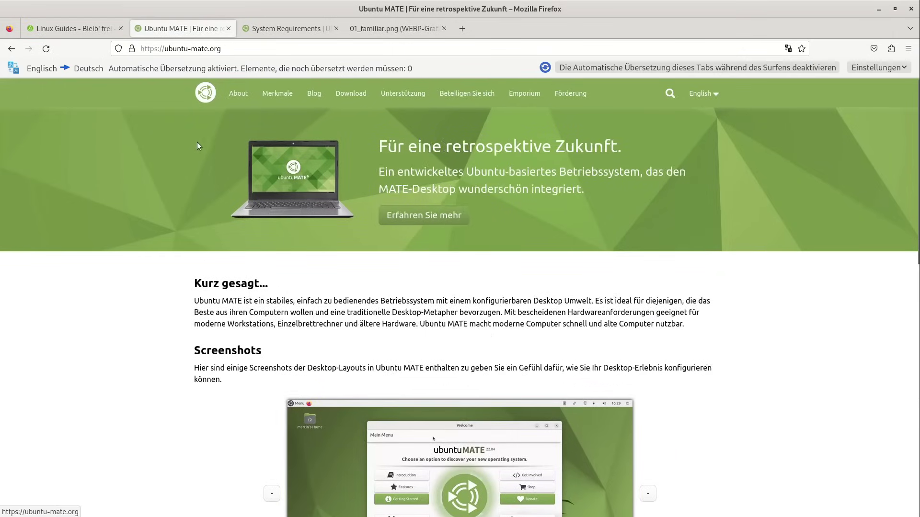
pyautogui.press('super')
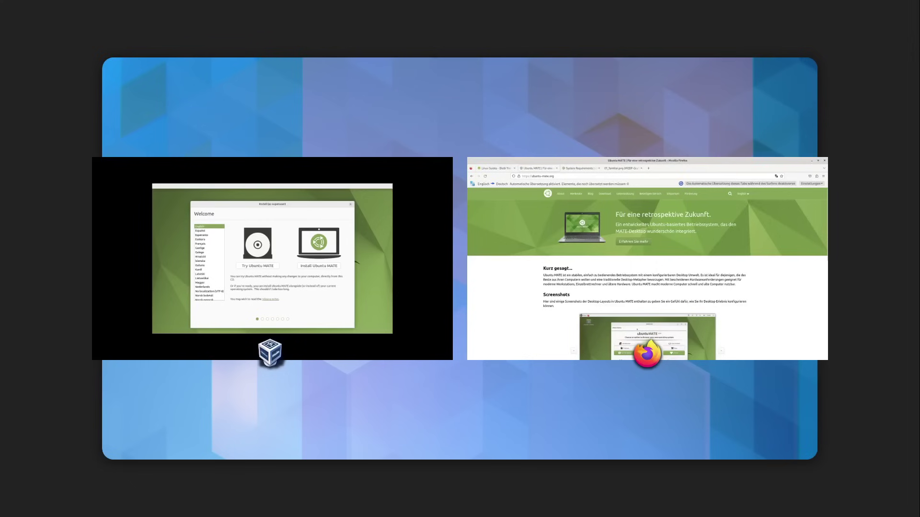
# Run the Ubuntu MATE installer in Deutsch with German keyboard and third-party drivers enabled.
pyautogui.click(401, 261)
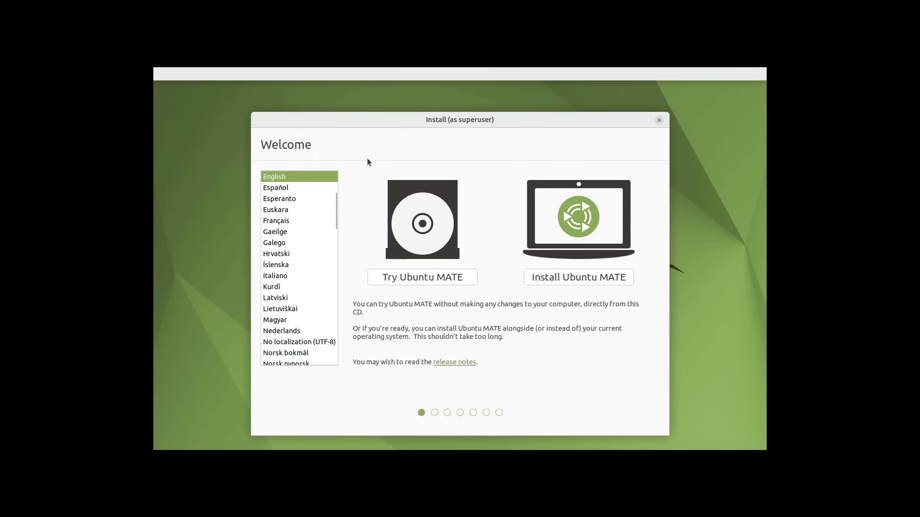
pyautogui.scroll(3, 290, 243)
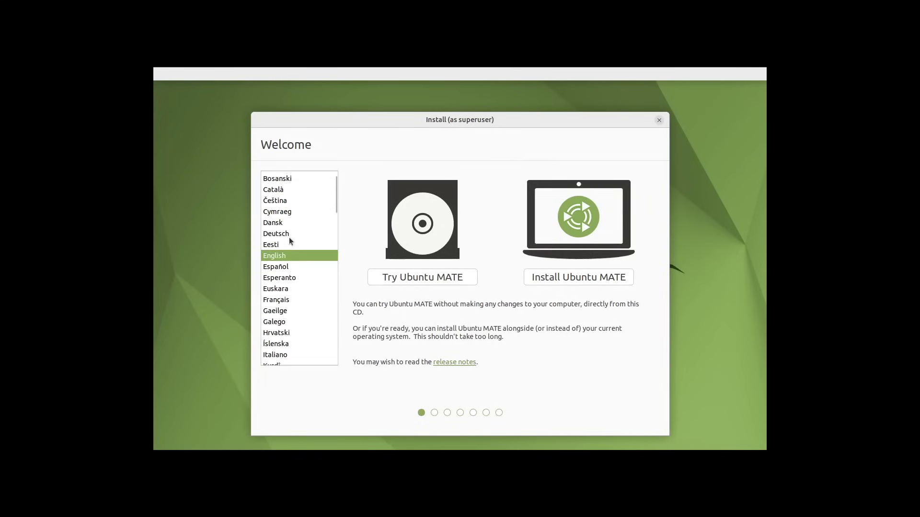
pyautogui.click(289, 238)
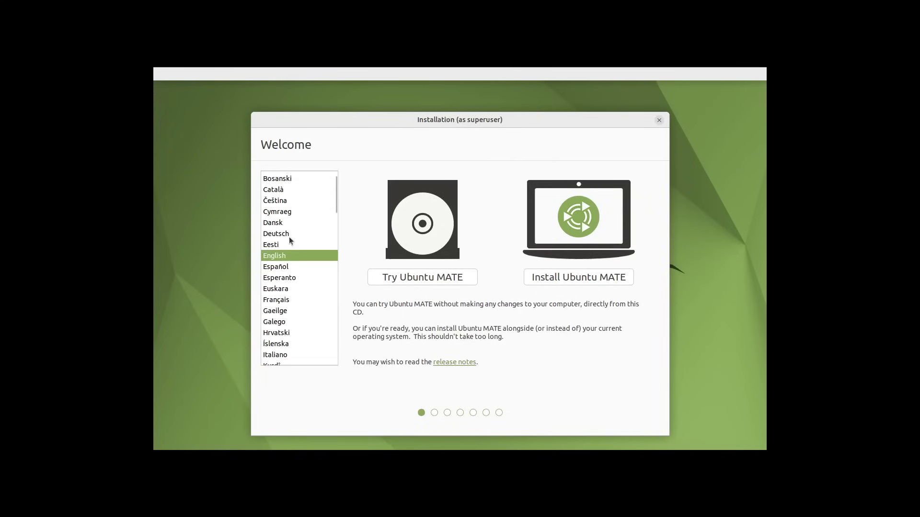
pyautogui.click(603, 279)
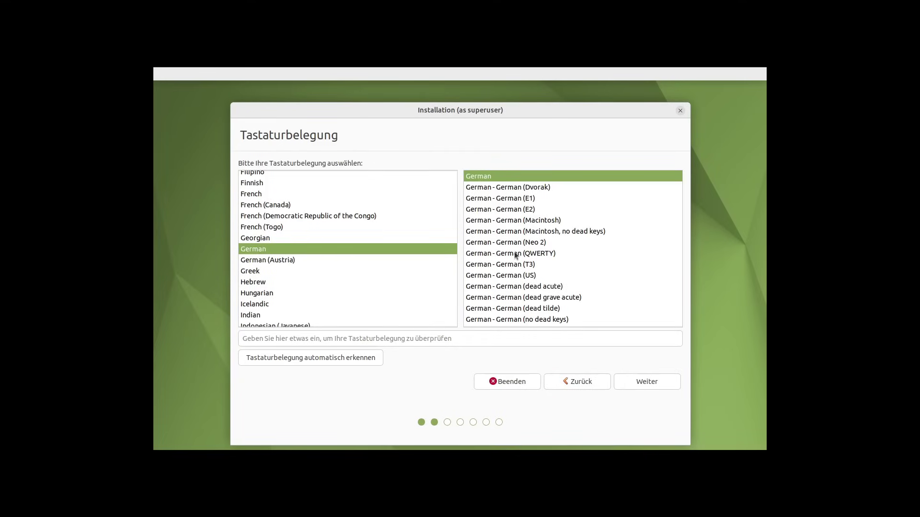
pyautogui.click(631, 385)
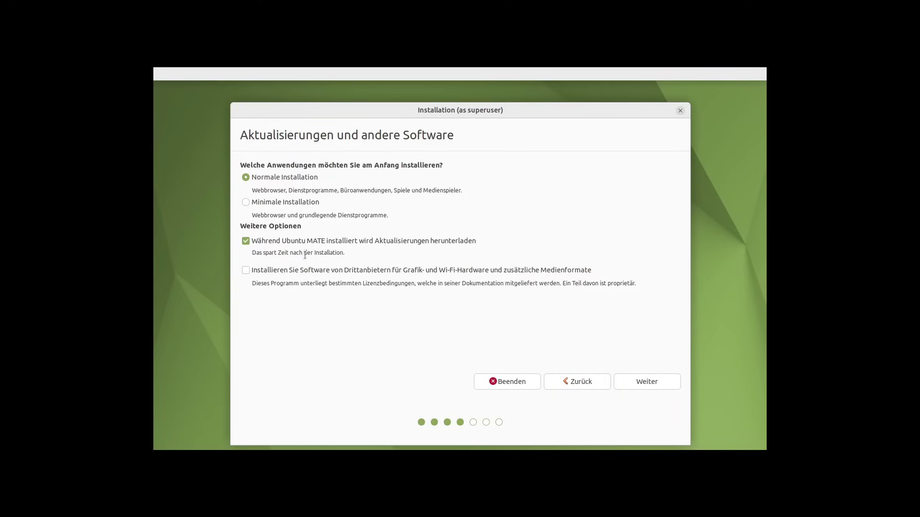
pyautogui.click(641, 380)
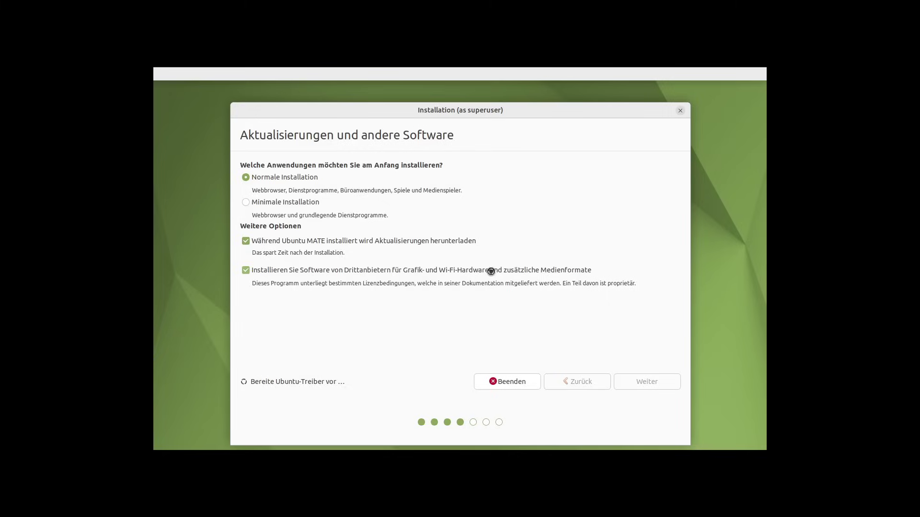
pyautogui.moveTo(434, 112); pyautogui.dragTo(438, 97)
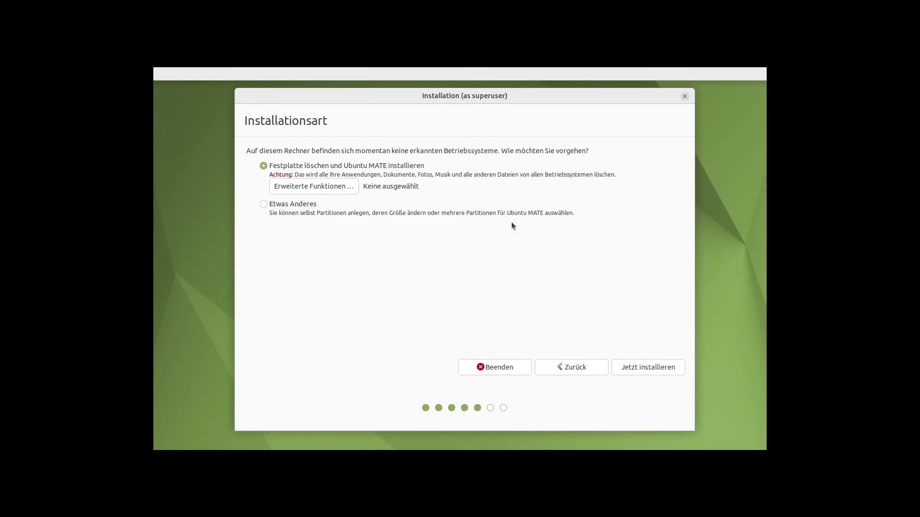
# Confirm installing with the disk erased and accept Berlin as the location.
pyautogui.click(655, 369)
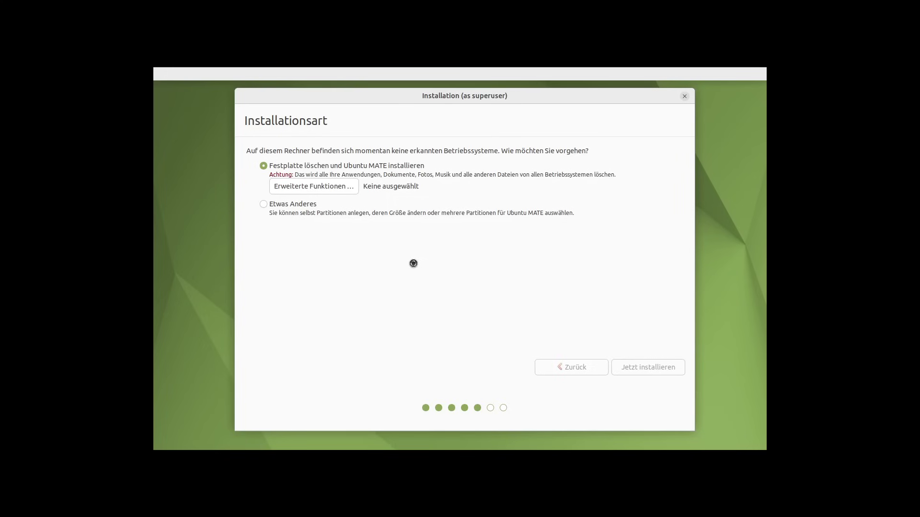
pyautogui.press('Return')
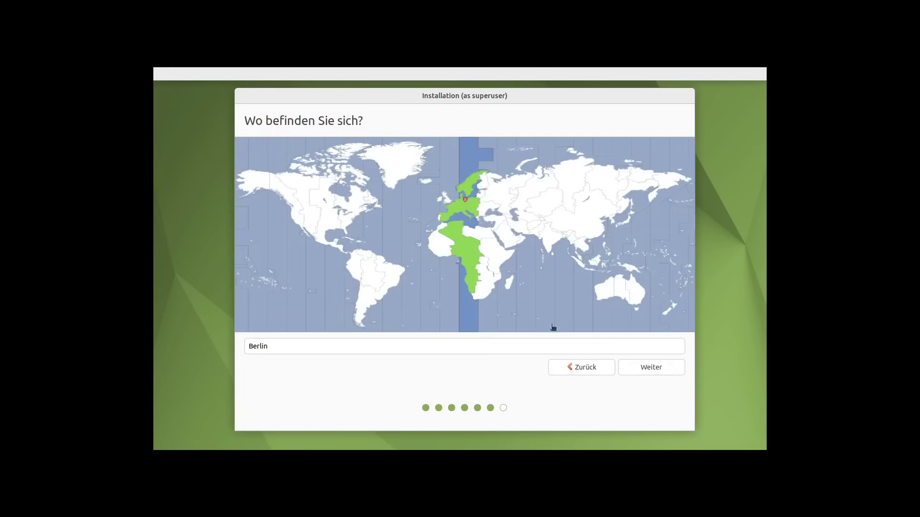
pyautogui.click(642, 371)
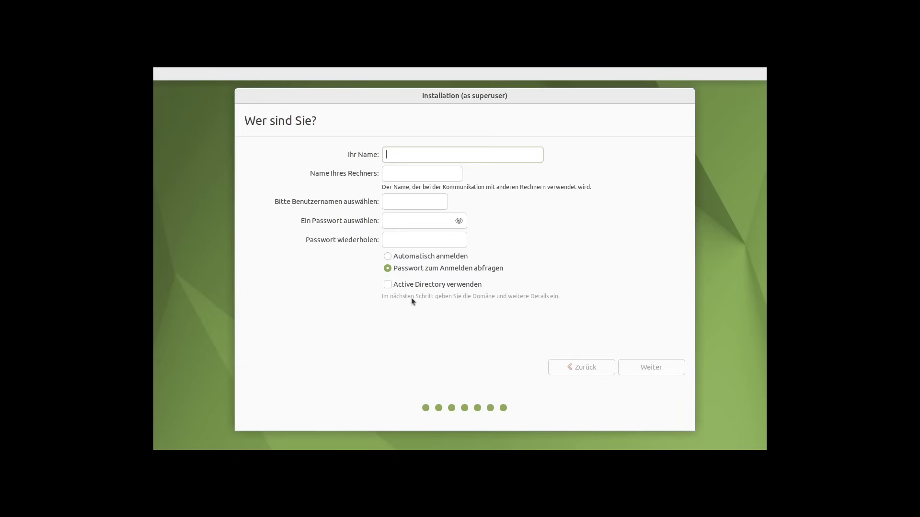
# Fill in the user's name, computer name ubuntumate and username ubuntu22, reaching the password field.
pyautogui.write('Jean')
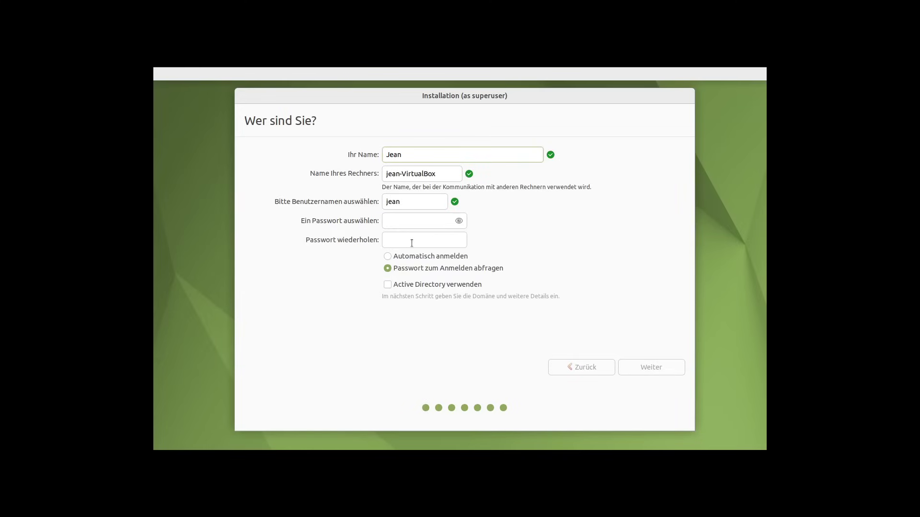
pyautogui.press('Tab')
pyautogui.write('u')
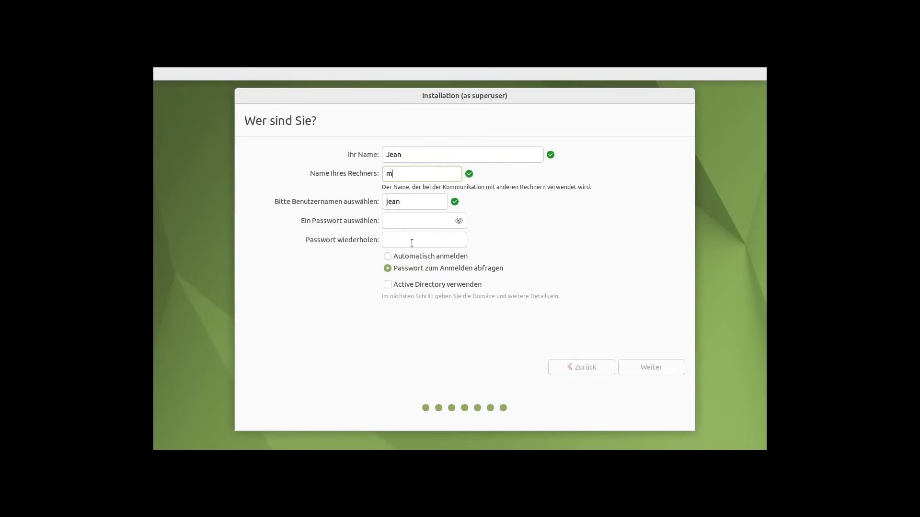
pyautogui.press('BackSpace')
pyautogui.write('ubuntumate')
pyautogui.press('Tab')
pyautogui.press('Tab')
pyautogui.write('ubuntu22')
pyautogui.press('Tab')
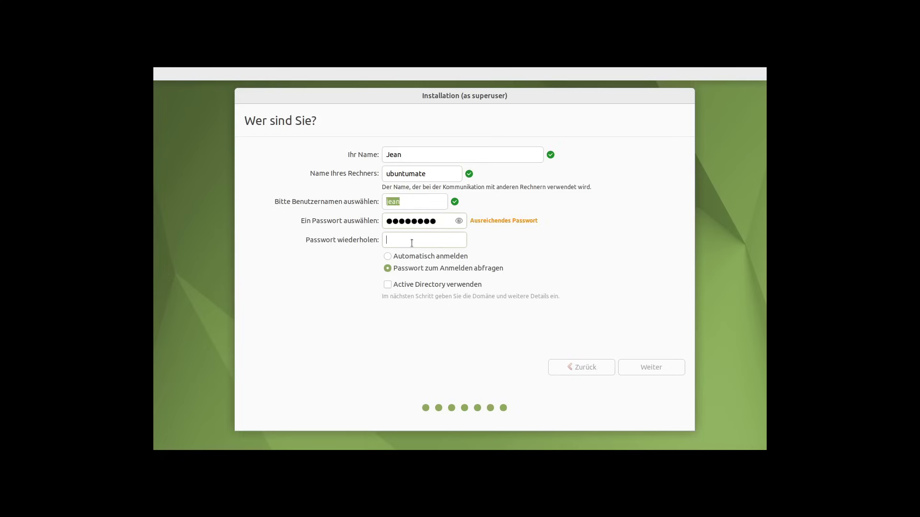
pyautogui.write('ubuntu22')
# Start the installation copying files, nudging the installer window up and right.
pyautogui.click(649, 369)
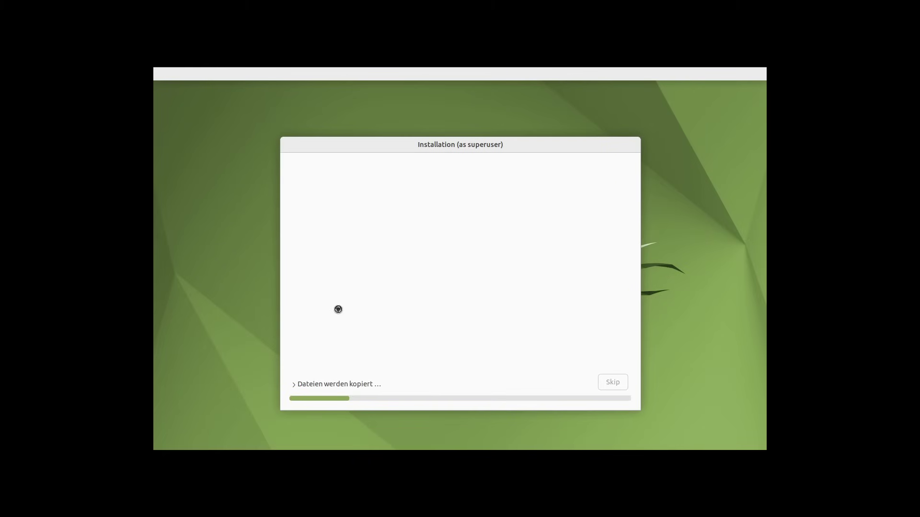
pyautogui.moveTo(450, 143); pyautogui.dragTo(455, 134)
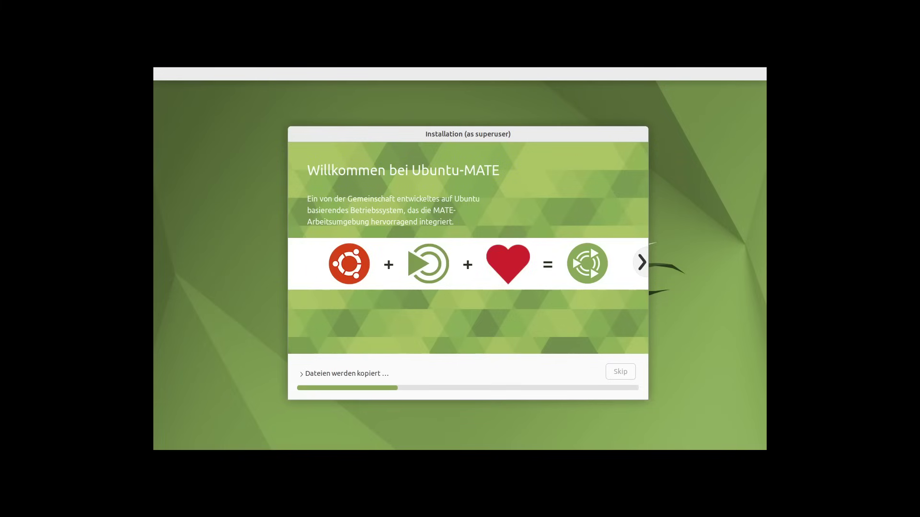
pyautogui.press('super')
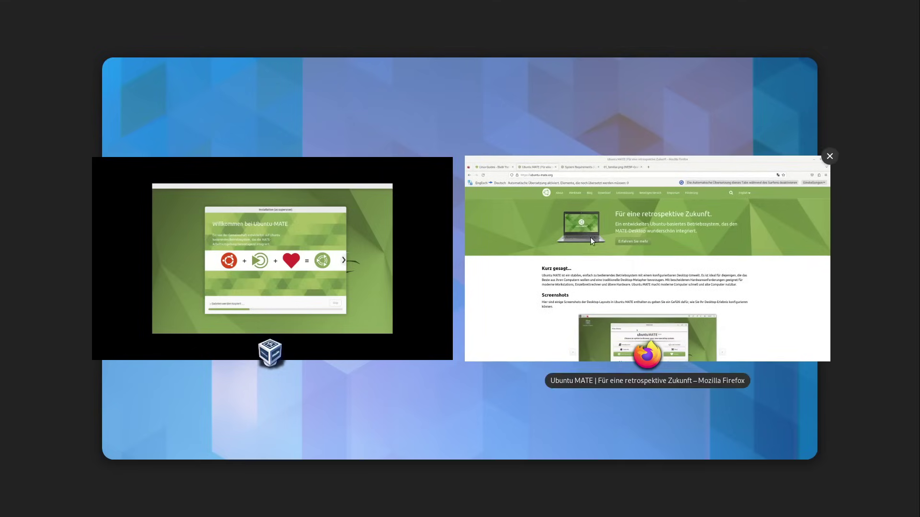
# Back in Firefox, page the home page screenshot carousel forward to the MATE Tweak slide.
pyautogui.click(353, 263)
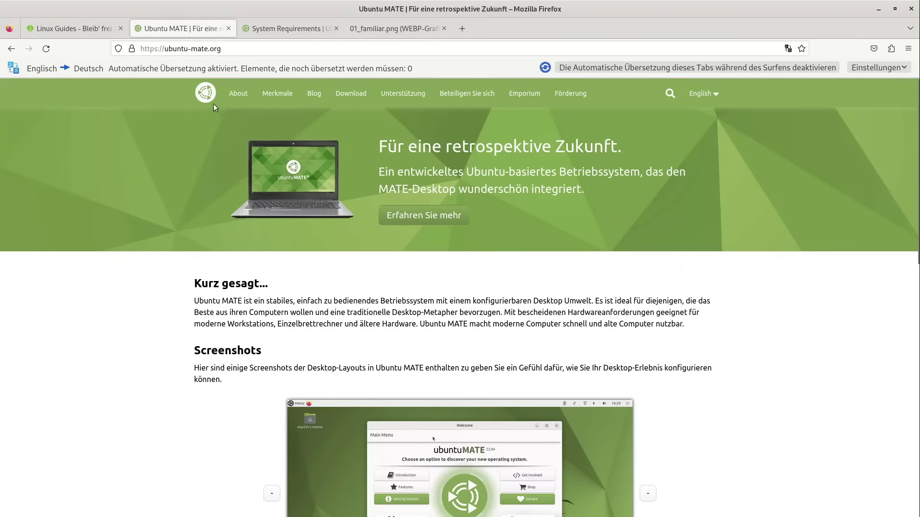
pyautogui.scroll(-5, 231, 297)
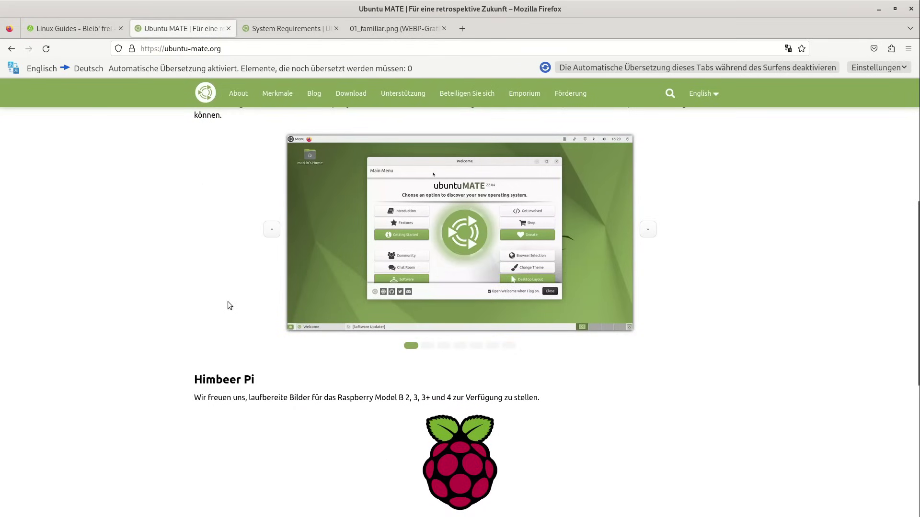
pyautogui.scroll(1, 228, 301)
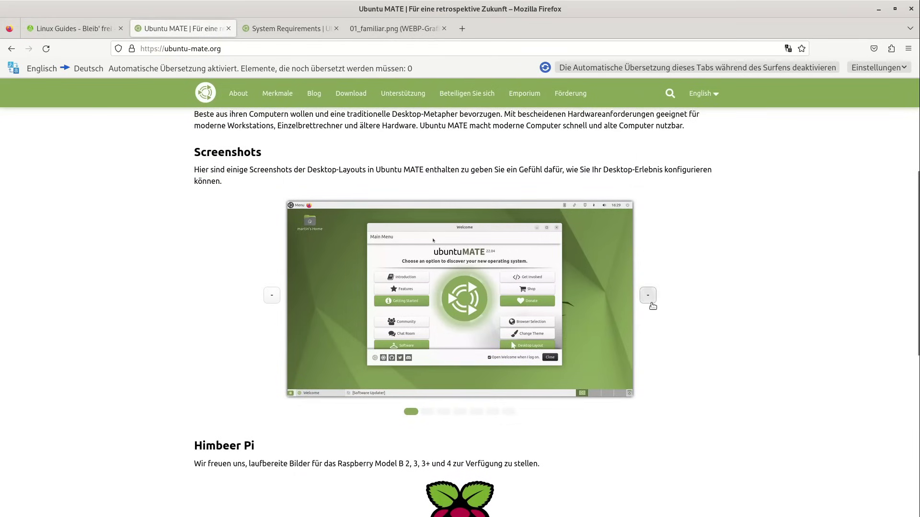
pyautogui.click(650, 303)
pyautogui.click(646, 297)
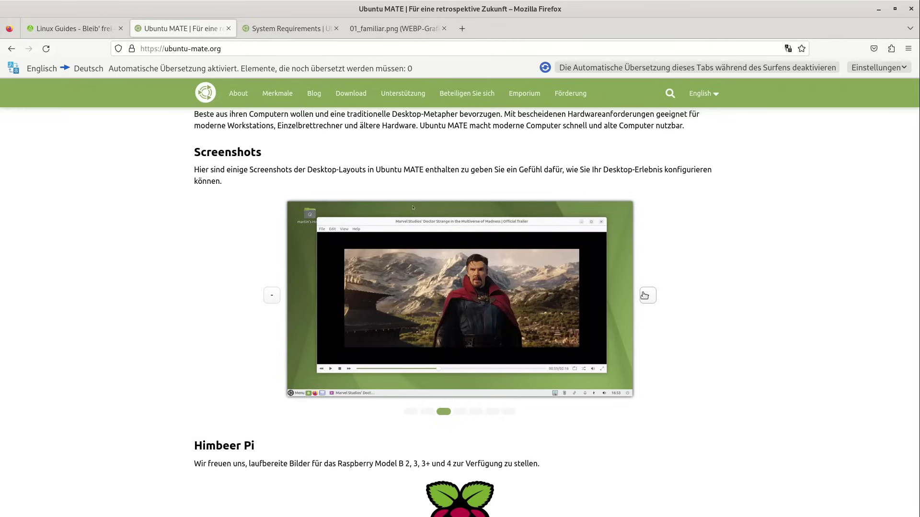
pyautogui.click(644, 295)
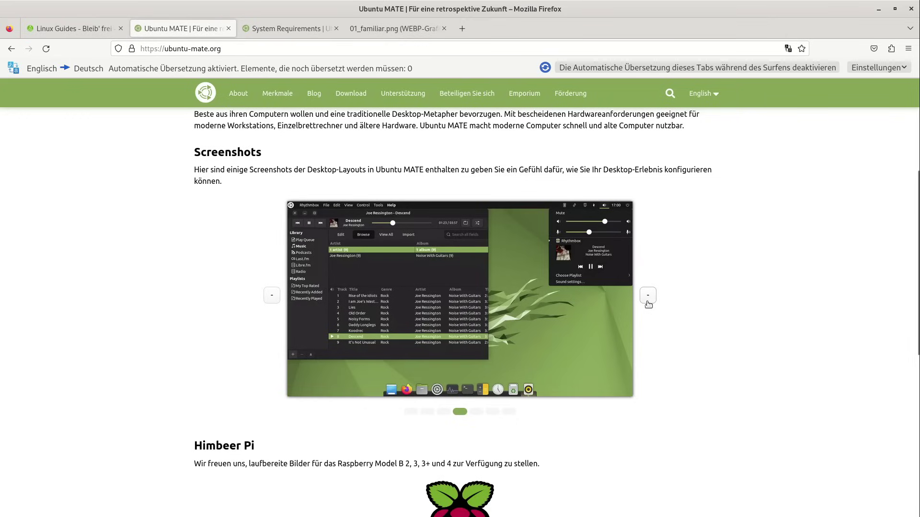
pyautogui.click(646, 298)
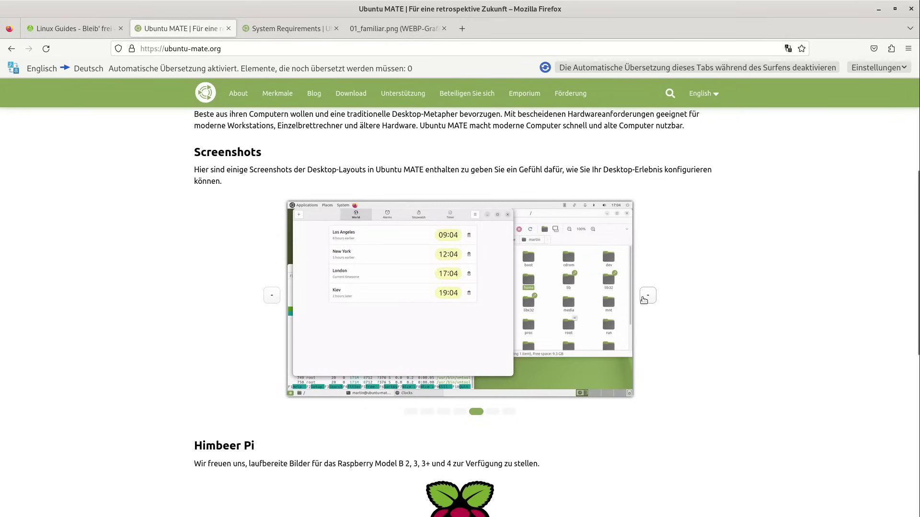
pyautogui.click(644, 297)
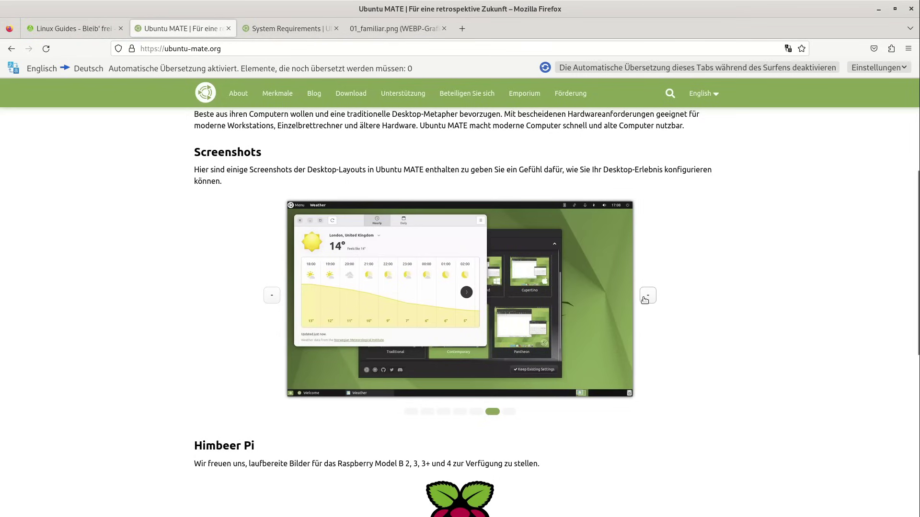
pyautogui.click(646, 296)
pyautogui.scroll(4, 680, 257)
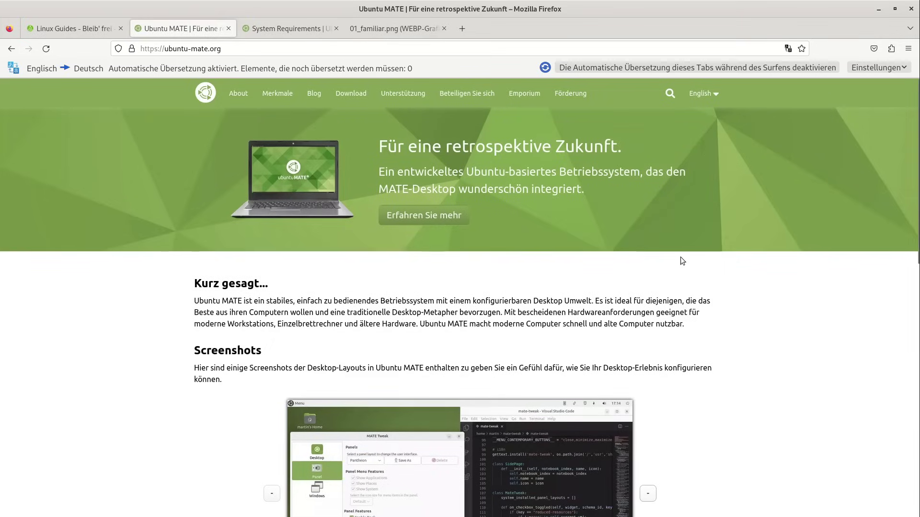
# Load mate-desktop.org/de/ in a new tab and select the paragraph about development.
pyautogui.click(461, 28)
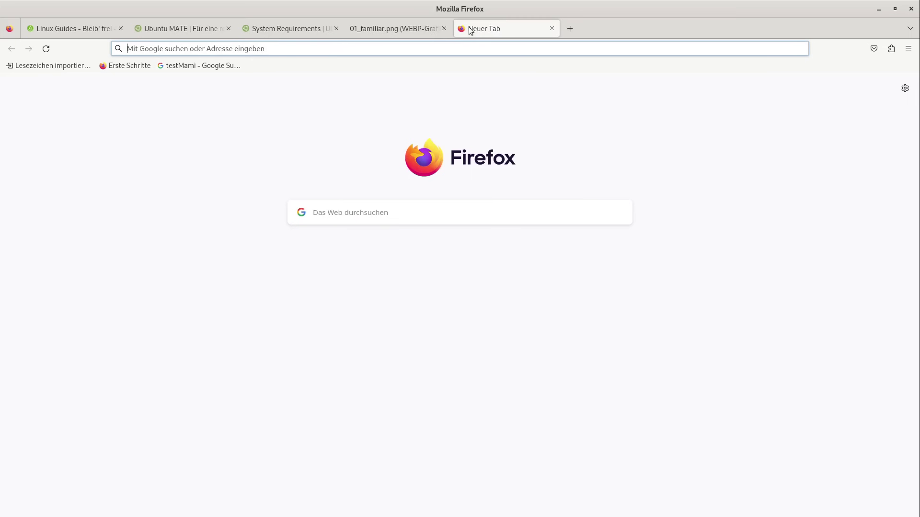
pyautogui.write('mate-desktop.org/de/')
pyautogui.press('Return')
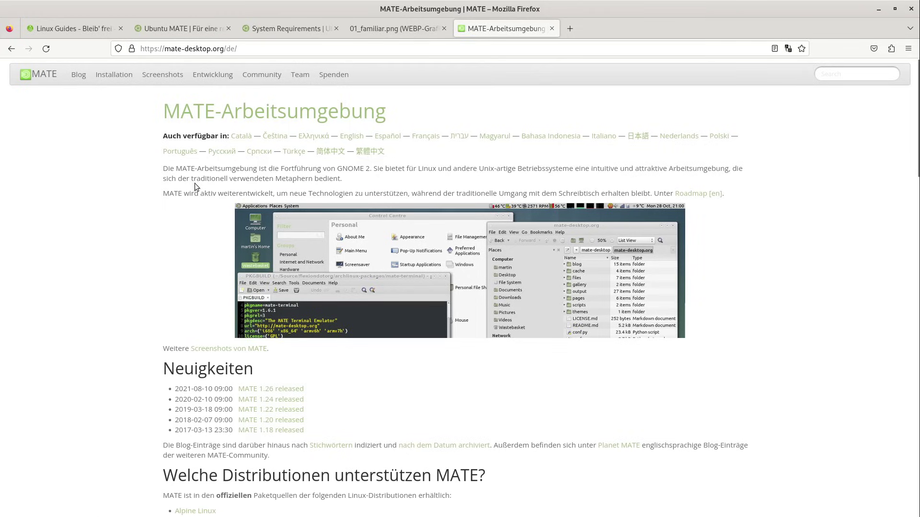
pyautogui.moveTo(199, 194); pyautogui.dragTo(630, 195)
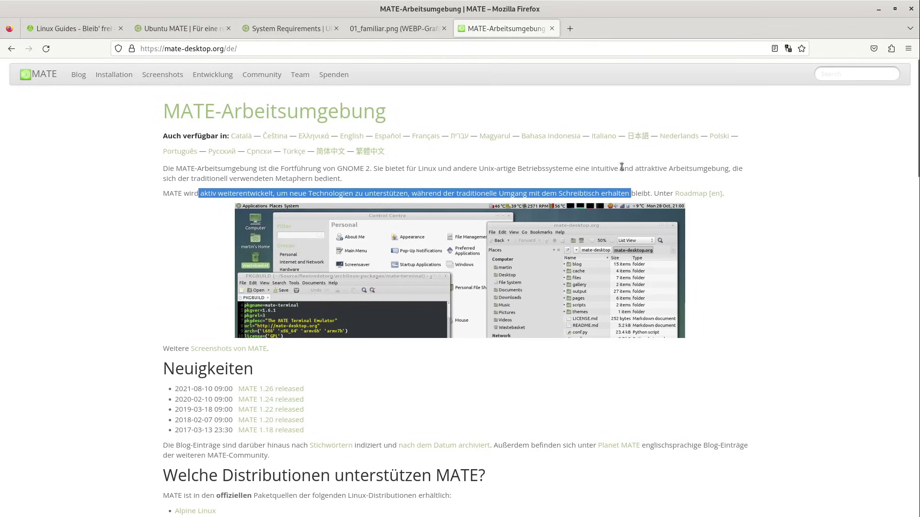
# Open a scratch tab with 'xxx' typed, then discard it.
pyautogui.click(570, 28)
pyautogui.write('x')
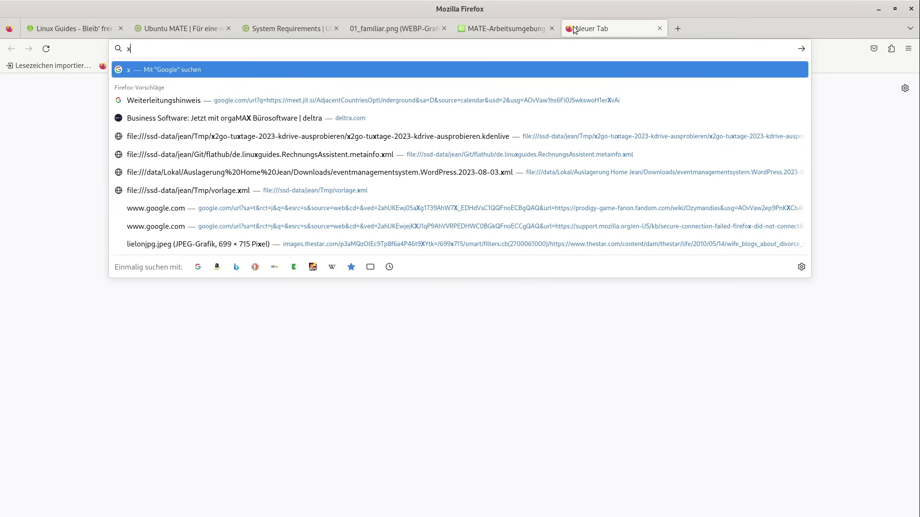
pyautogui.write('xx')
pyautogui.hotkey('ctrl', 'w')
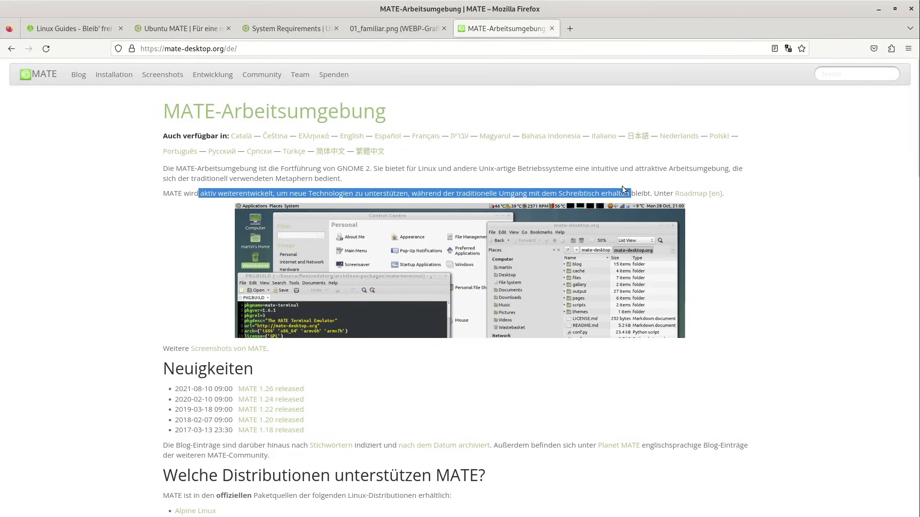
# Open the MATEwiki Roadmap page and select the first caja task description.
pyautogui.click(697, 193)
pyautogui.click(190, 325)
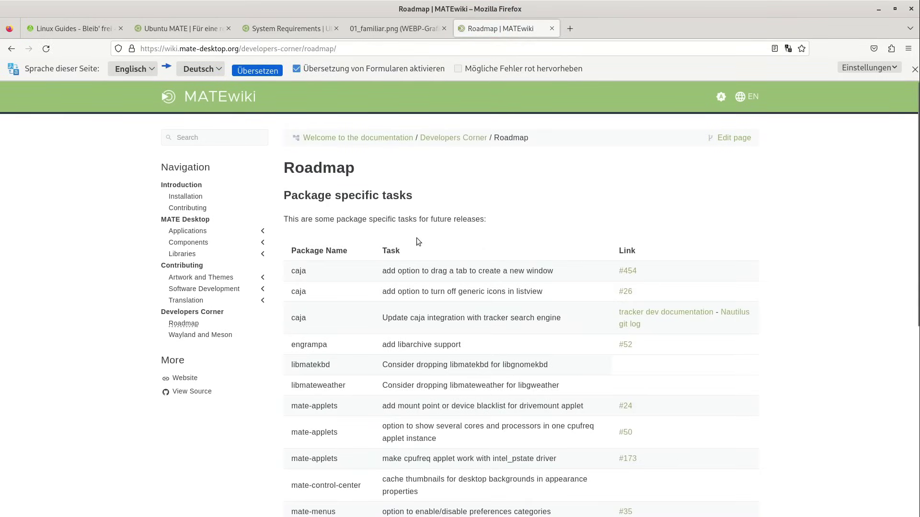
pyautogui.scroll(-3, 416, 238)
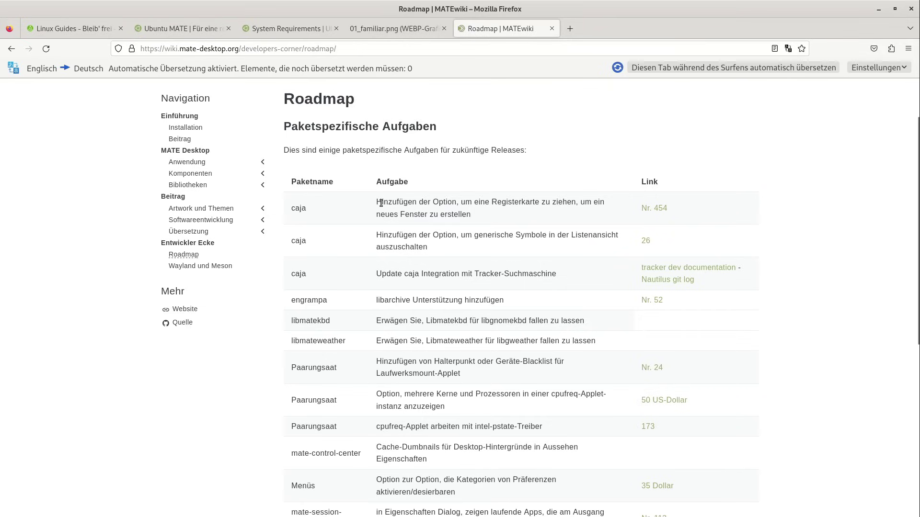
pyautogui.moveTo(380, 203); pyautogui.dragTo(478, 218)
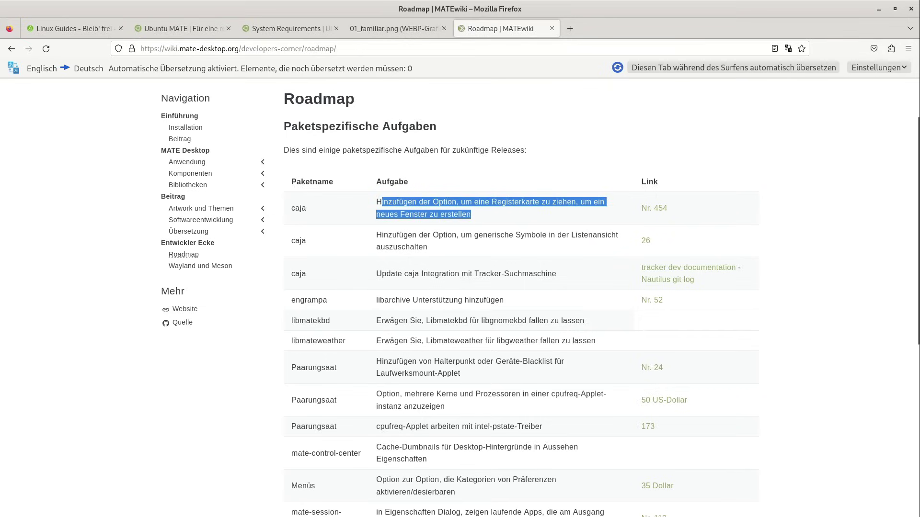
pyautogui.press('super')
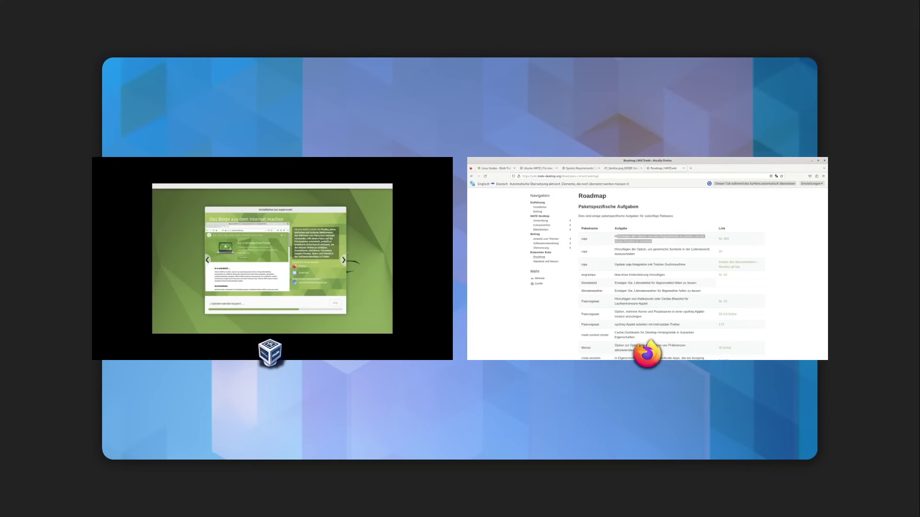
pyautogui.press('super')
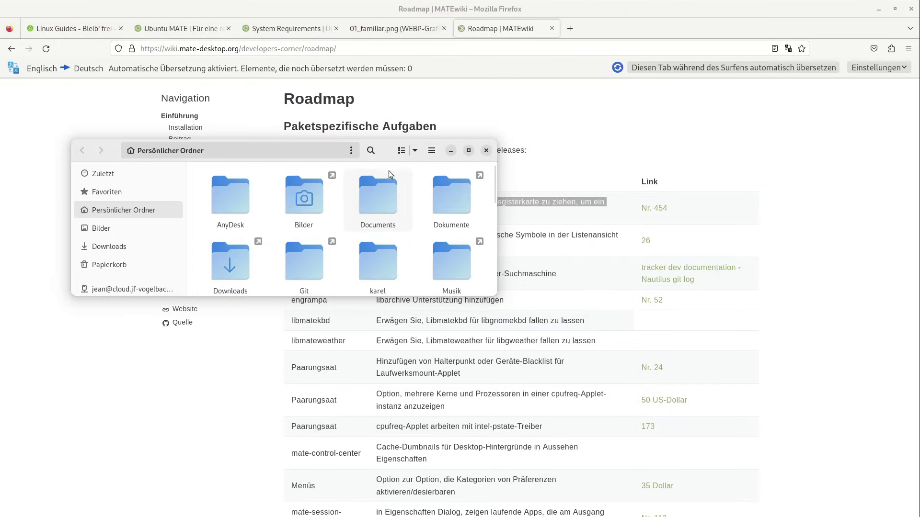
pyautogui.hotkey('ctrl', 't')
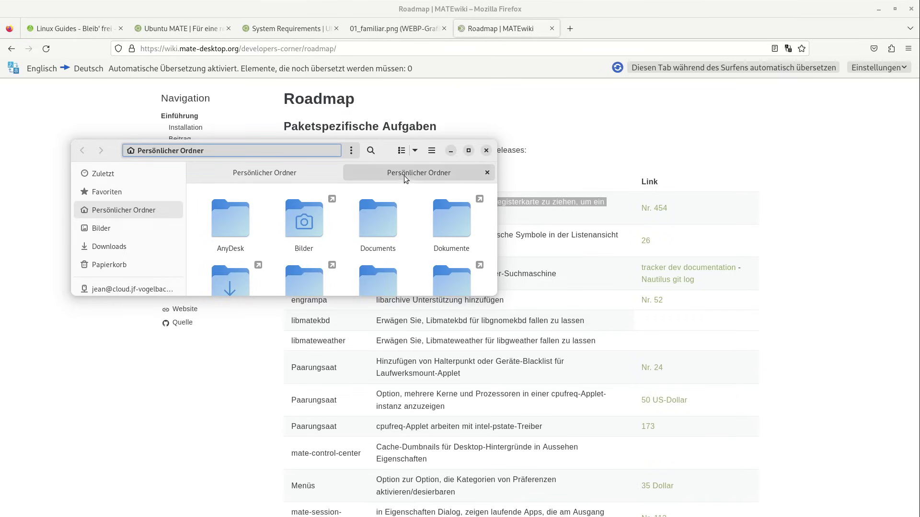
pyautogui.click(385, 175)
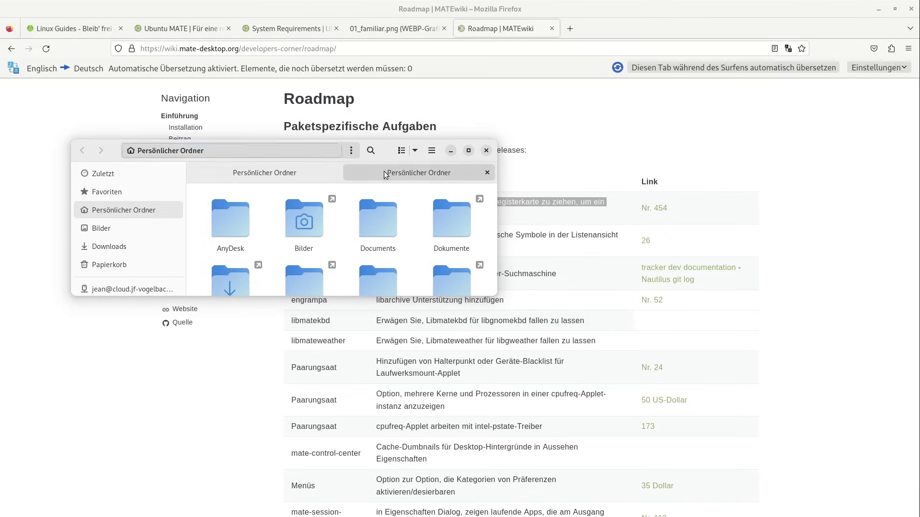
pyautogui.hotkey('ctrl', 'w')
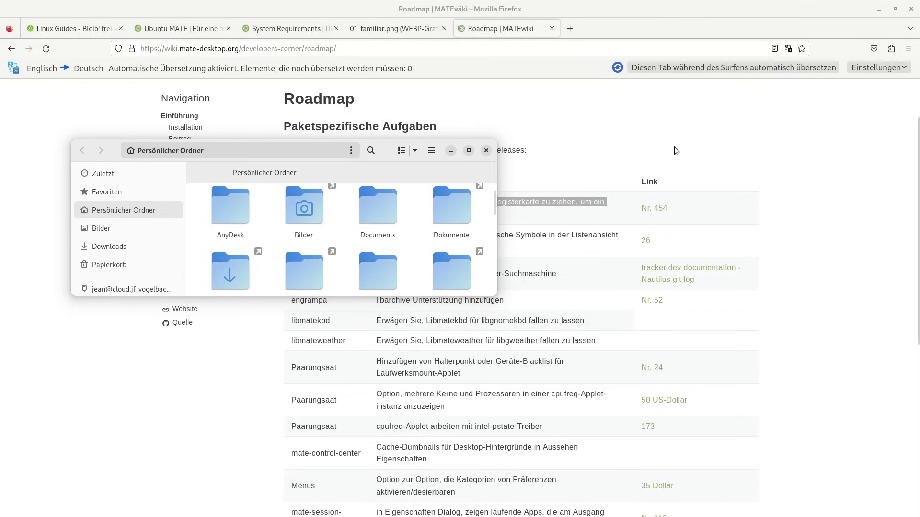
pyautogui.hotkey('ctrl', 'n')
pyautogui.moveTo(342, 40); pyautogui.dragTo(562, 149)
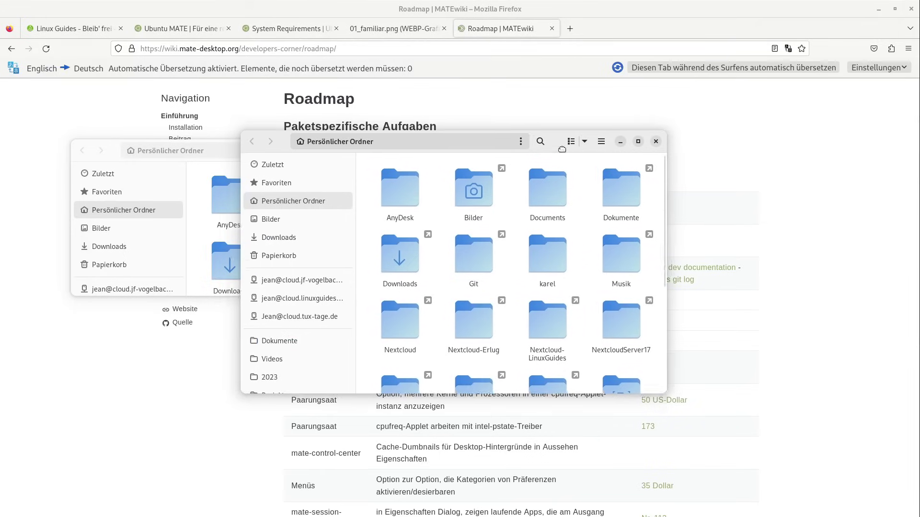
pyautogui.click(656, 142)
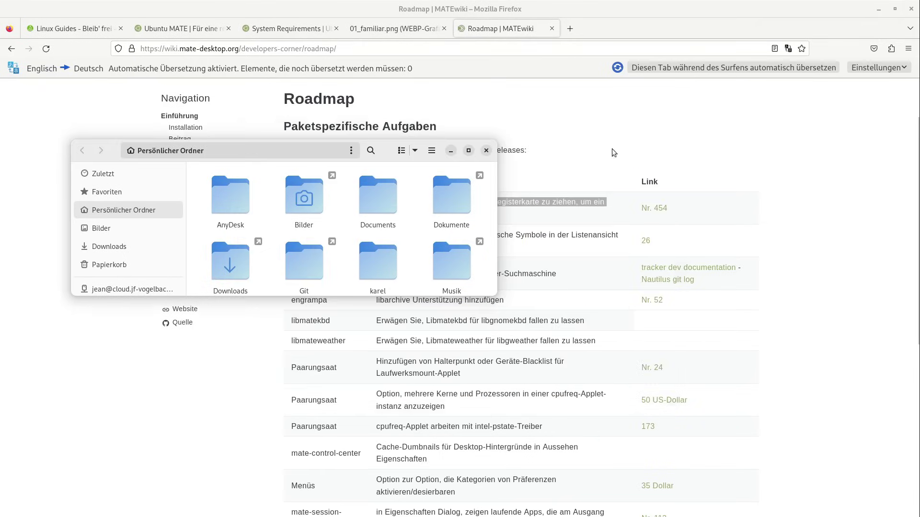
pyautogui.click(486, 151)
# Open the AccountsService and systemd-logind documentation links in new tabs.
pyautogui.click(469, 214)
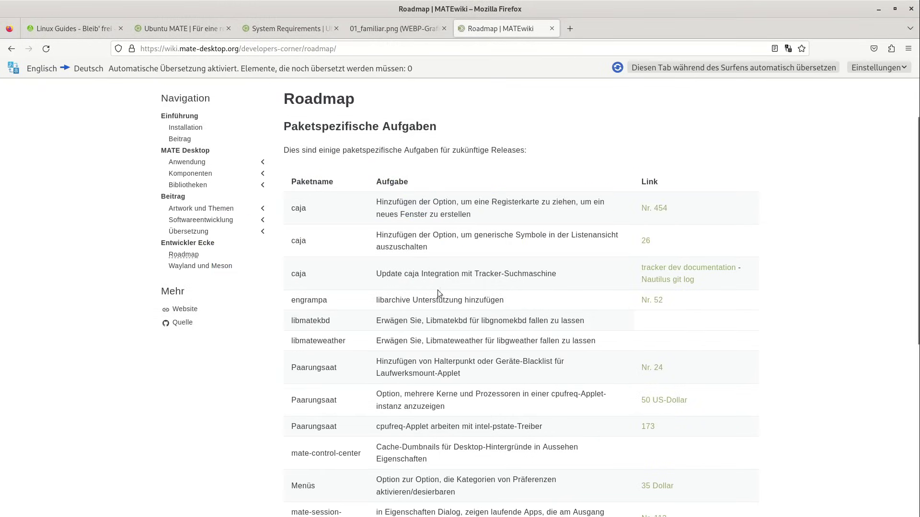
pyautogui.scroll(-8, 436, 288)
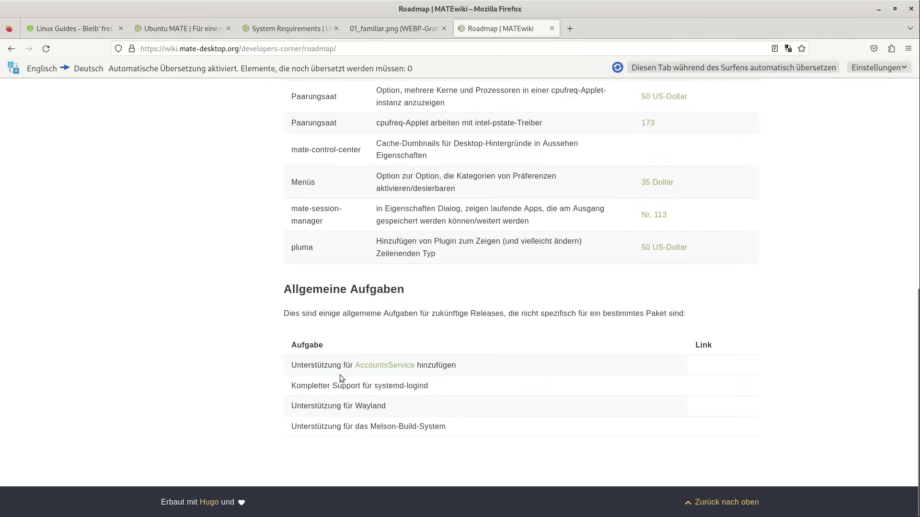
pyautogui.moveTo(312, 367); pyautogui.dragTo(368, 367)
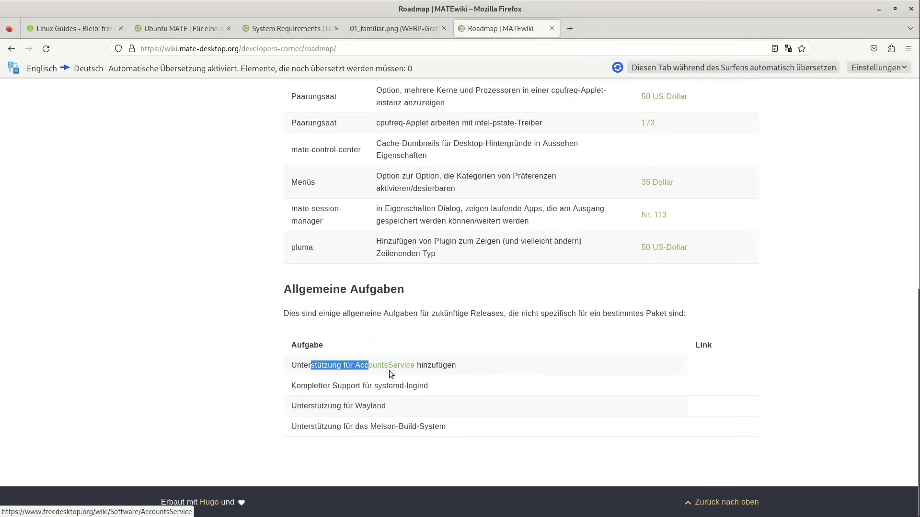
pyautogui.middleClick(405, 365)
pyautogui.click(409, 385)
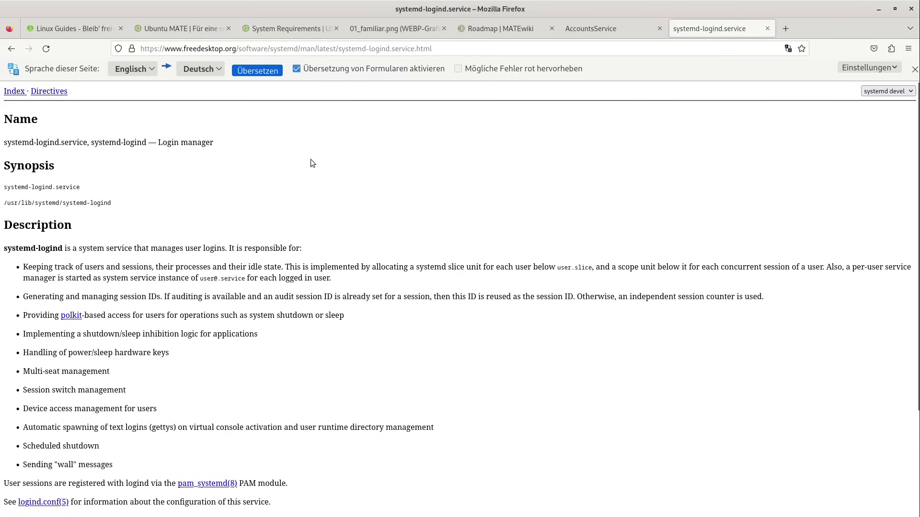
# Return to the Roadmap tab, select the word Wayland and scroll back up.
pyautogui.click(518, 31)
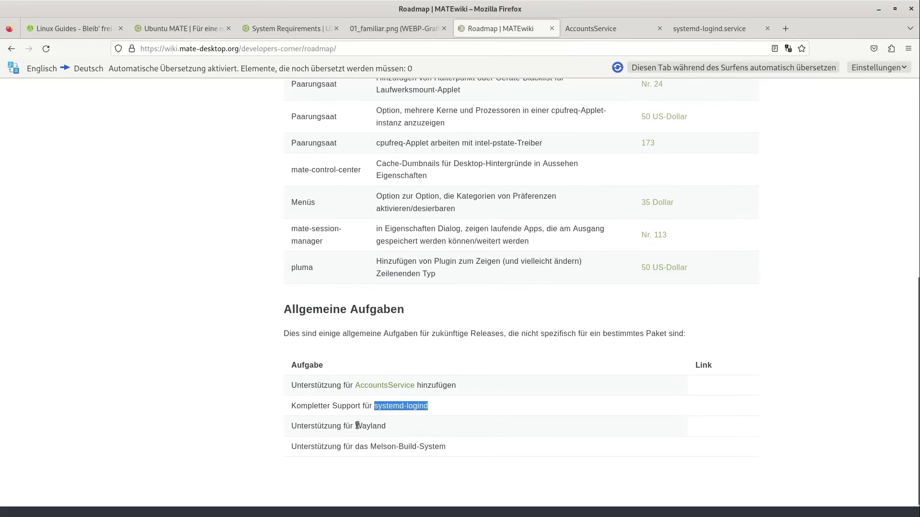
pyautogui.moveTo(355, 426); pyautogui.dragTo(388, 424)
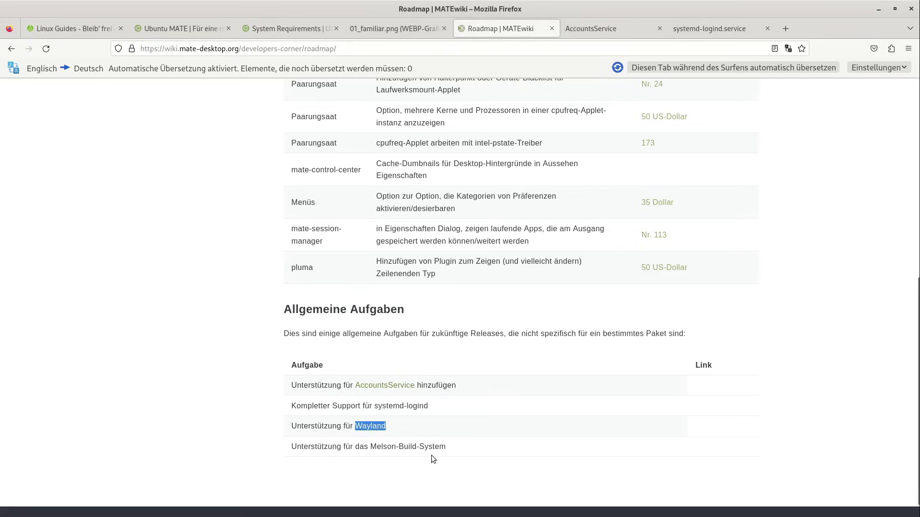
pyautogui.scroll(10, 396, 331)
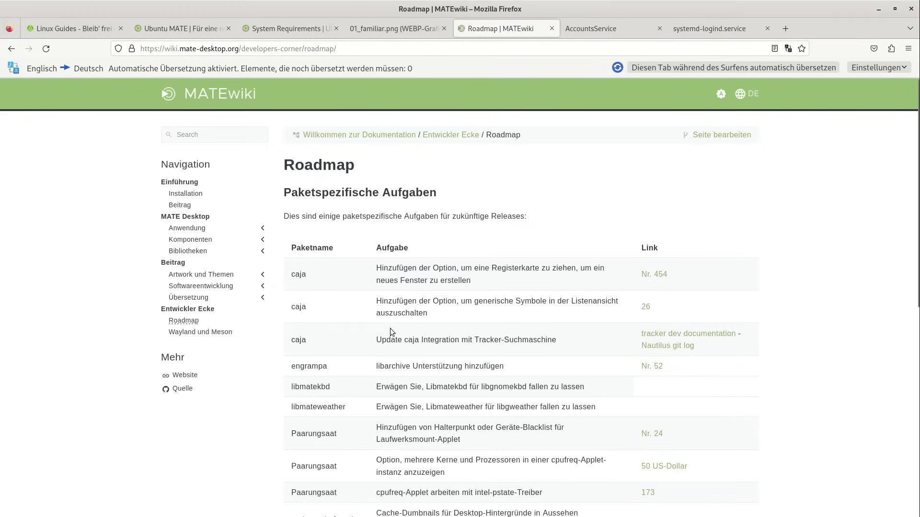
# On the Ubuntu MATE tab, navigate via Merkmale and Download to the Systemanforderungen page.
pyautogui.click(193, 33)
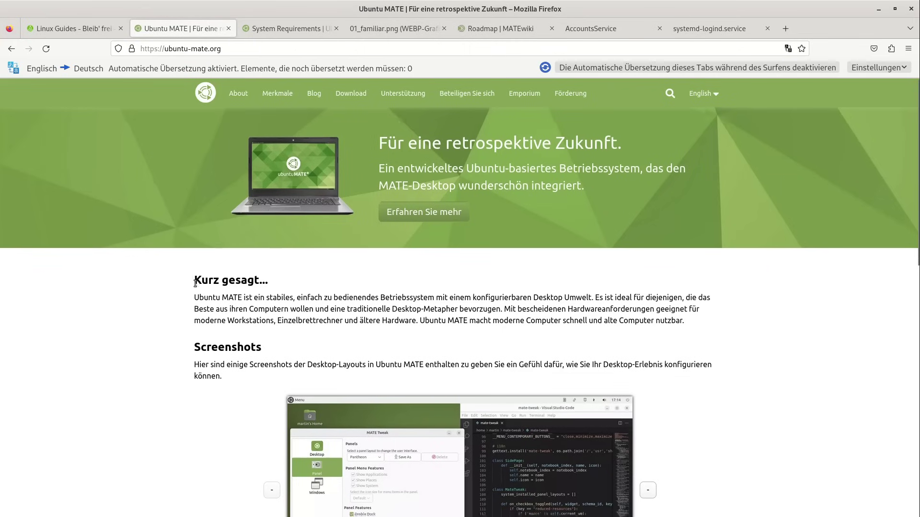
pyautogui.scroll(-4, 181, 281)
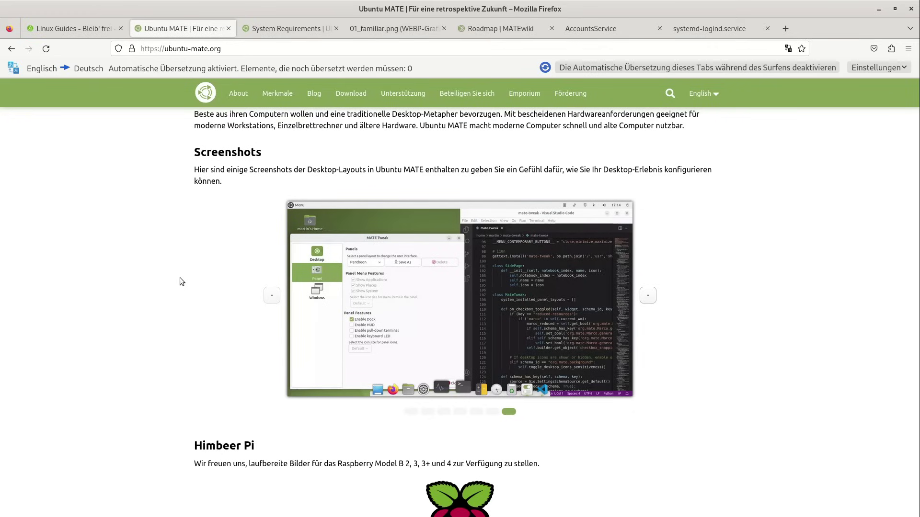
pyautogui.scroll(5, 151, 253)
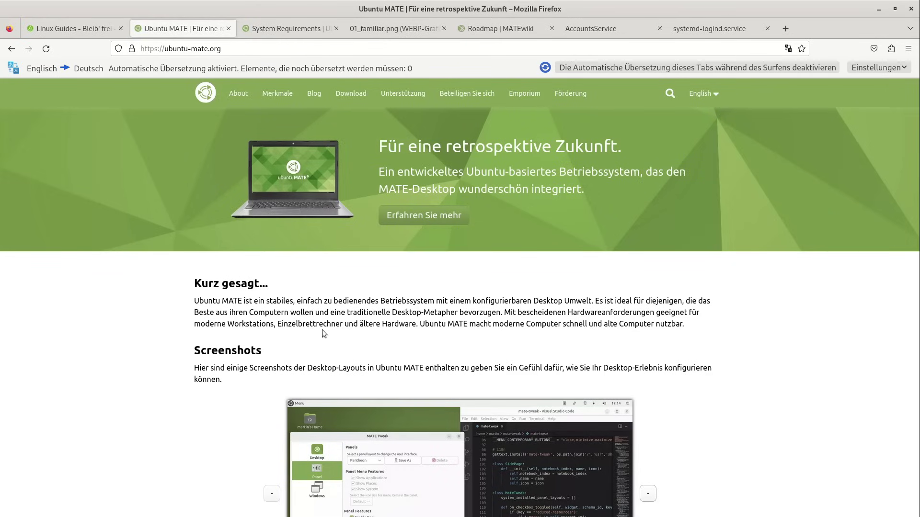
pyautogui.click(281, 100)
pyautogui.click(350, 92)
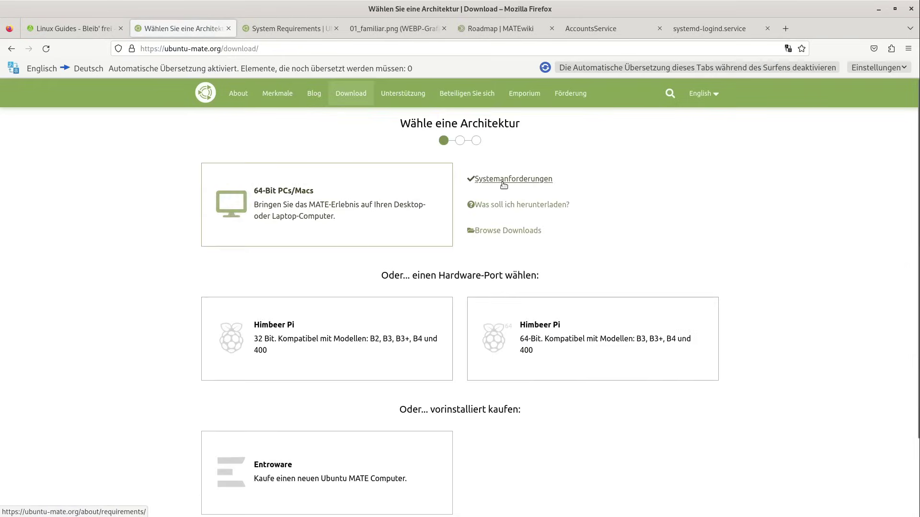
pyautogui.click(529, 183)
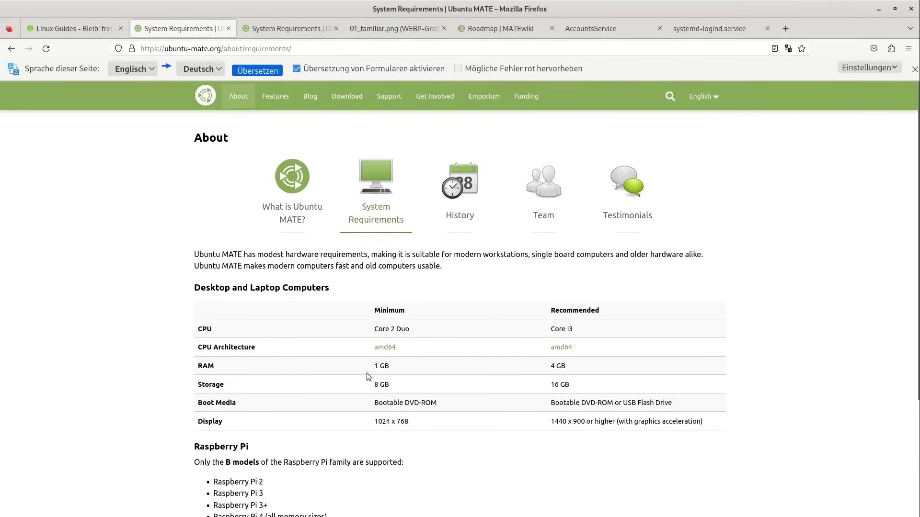
pyautogui.moveTo(373, 367); pyautogui.dragTo(403, 365)
pyautogui.moveTo(418, 327); pyautogui.dragTo(387, 332)
pyautogui.moveTo(576, 332); pyautogui.dragTo(553, 331)
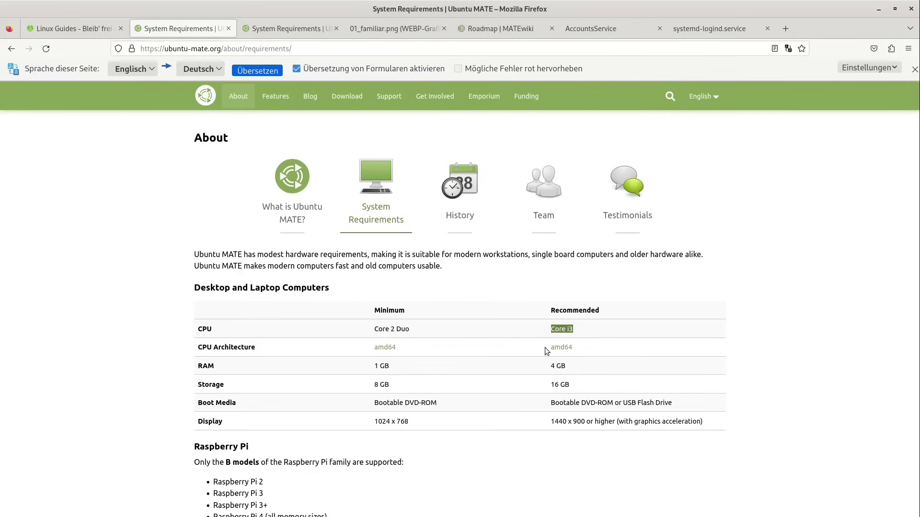
pyautogui.click(553, 374)
pyautogui.moveTo(571, 370); pyautogui.dragTo(539, 367)
pyautogui.scroll(-3, 548, 389)
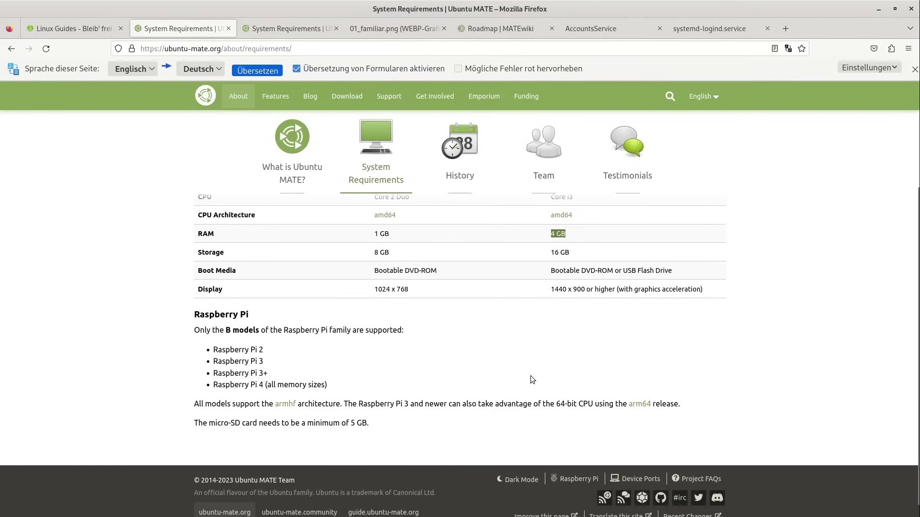
pyautogui.scroll(3, 523, 369)
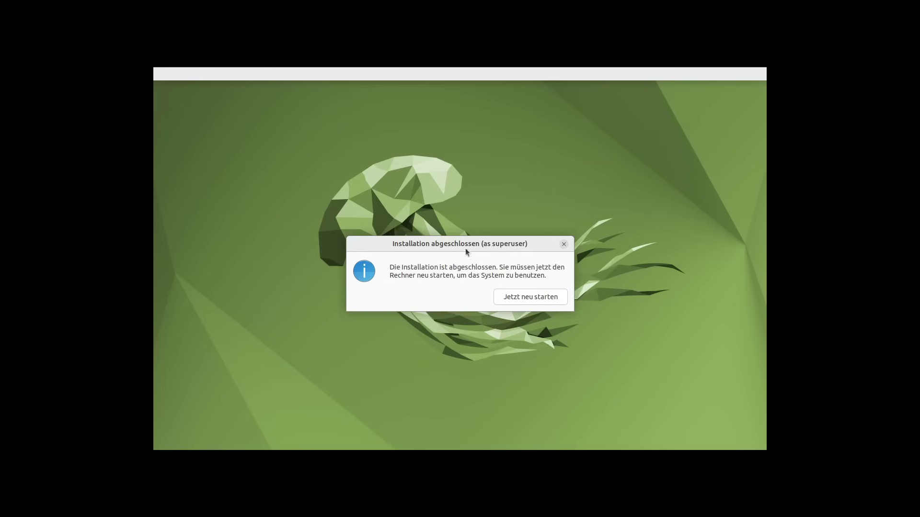
# Restart the freshly installed guest and log in with the account password.
pyautogui.click(531, 297)
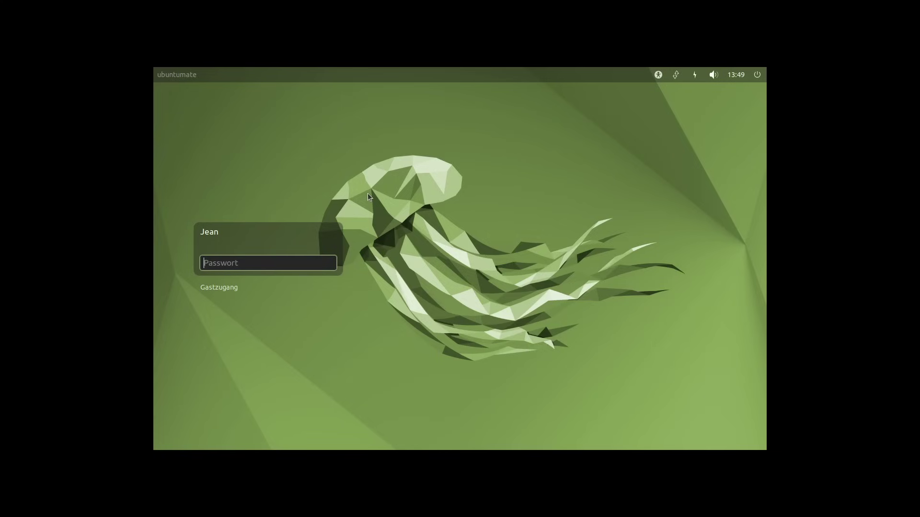
pyautogui.write('••')
pyautogui.write('•••')
pyautogui.press('Return')
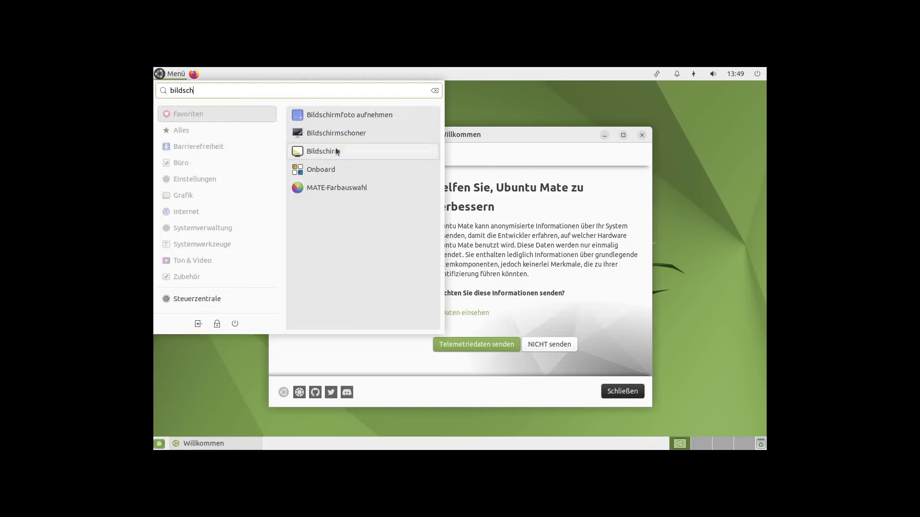
# Apply a 1920 x 1080 guest resolution in display settings and move the Willkommen window aside.
pyautogui.click(338, 149)
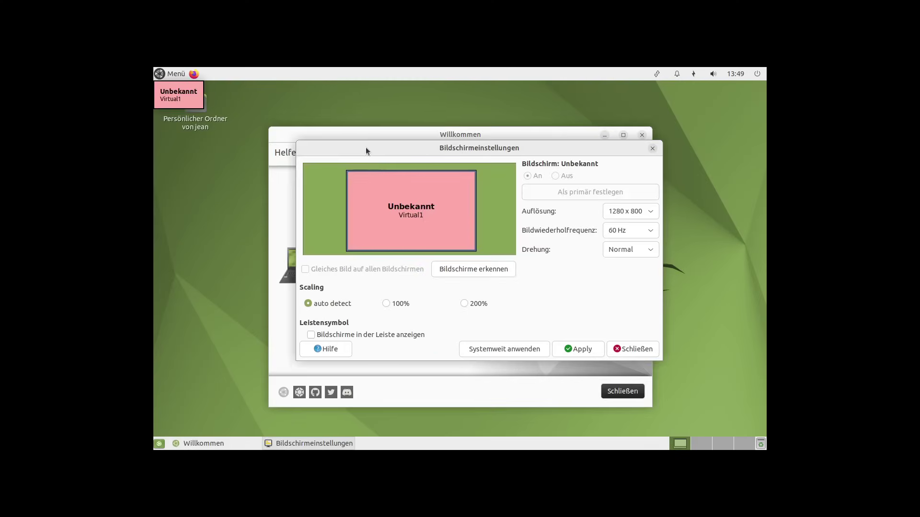
pyautogui.click(643, 214)
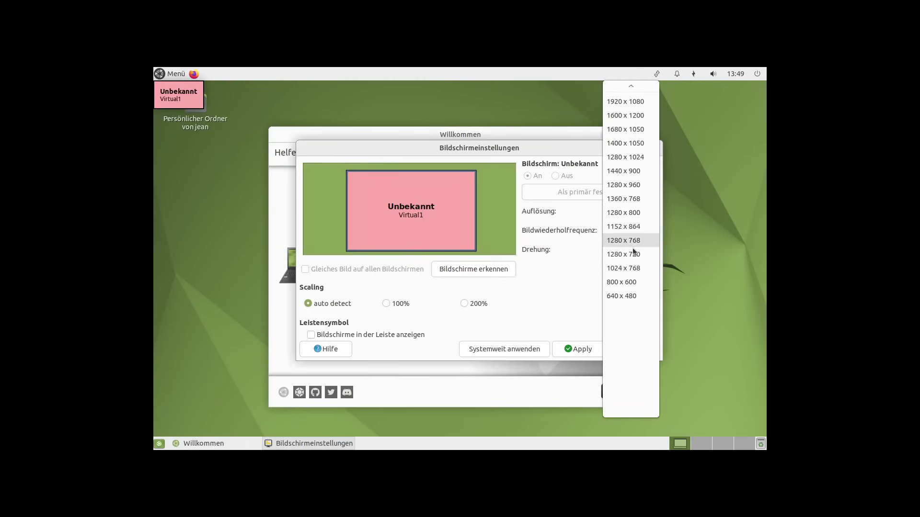
pyautogui.click(641, 102)
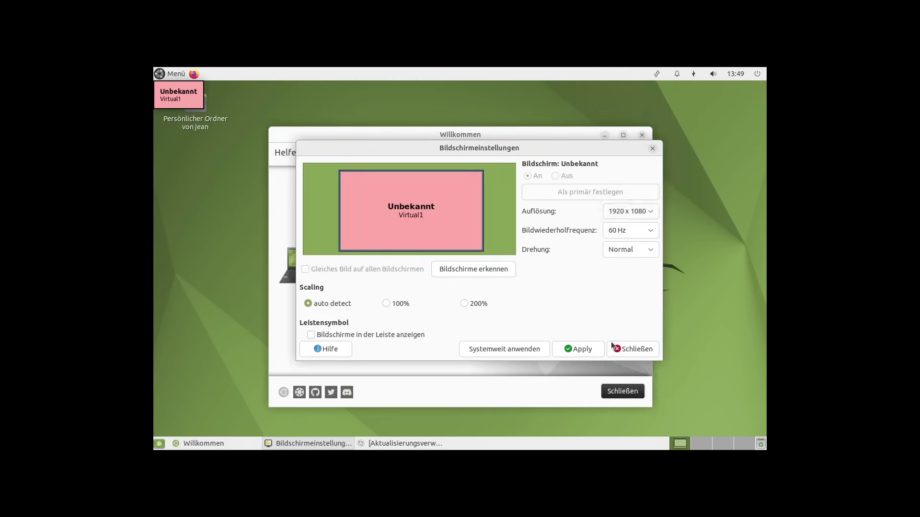
pyautogui.click(599, 352)
pyautogui.moveTo(496, 109); pyautogui.dragTo(542, 131)
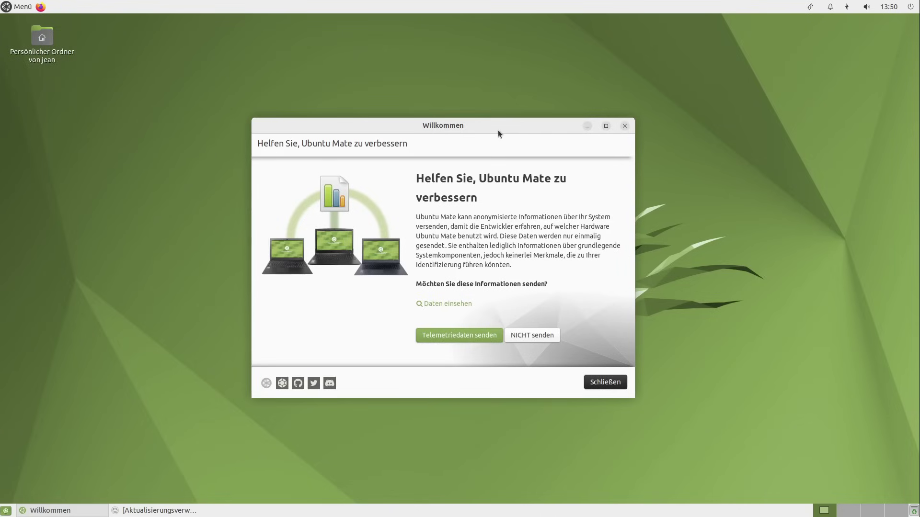
# Review the telemetry JSON data, then continue past the Verbindungsfehler page to the Hauptmenü.
pyautogui.moveTo(491, 130); pyautogui.dragTo(494, 134)
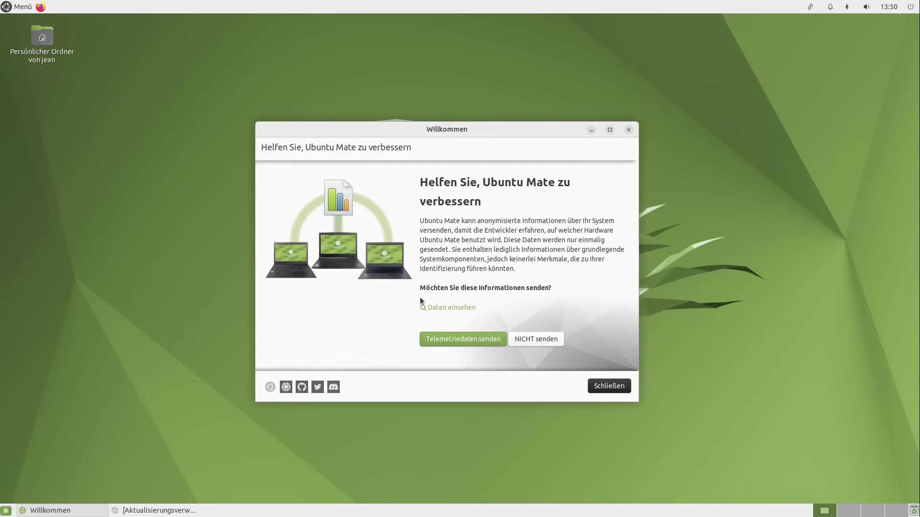
pyautogui.click(440, 309)
pyautogui.scroll(-5, 432, 270)
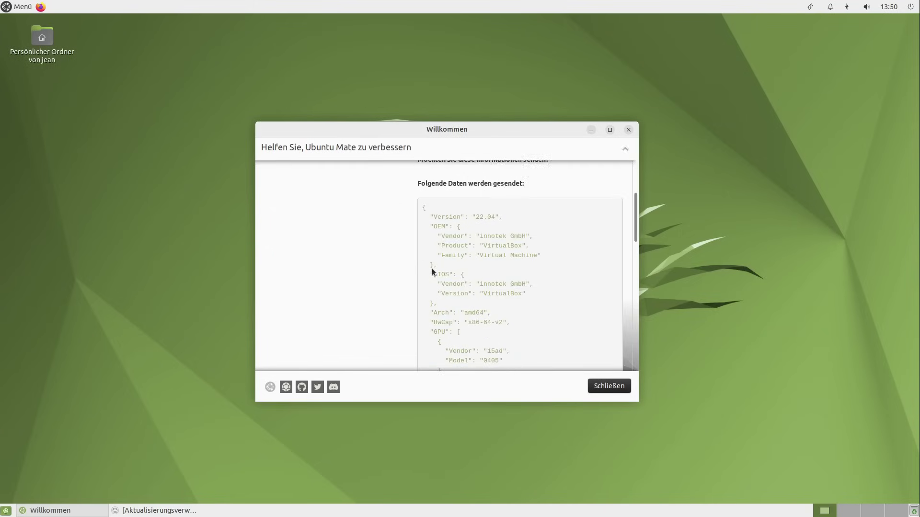
pyautogui.scroll(-10, 432, 270)
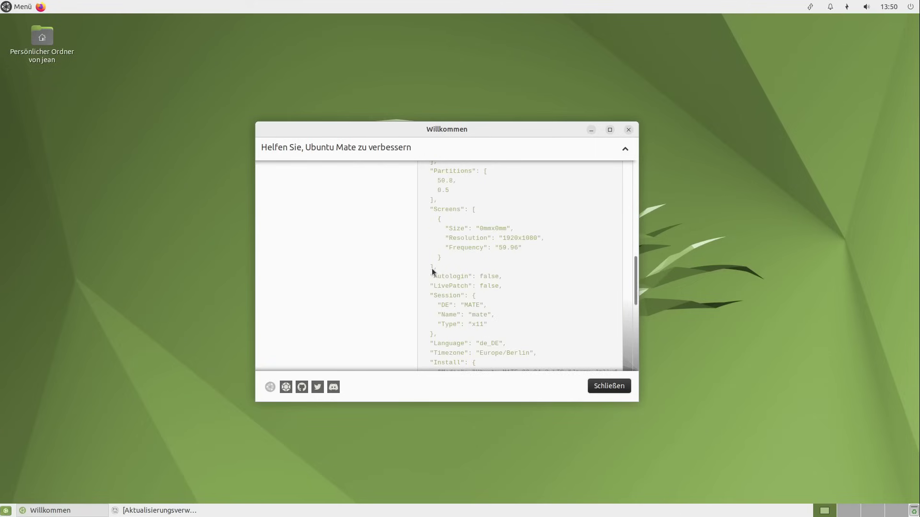
pyautogui.scroll(-4, 432, 272)
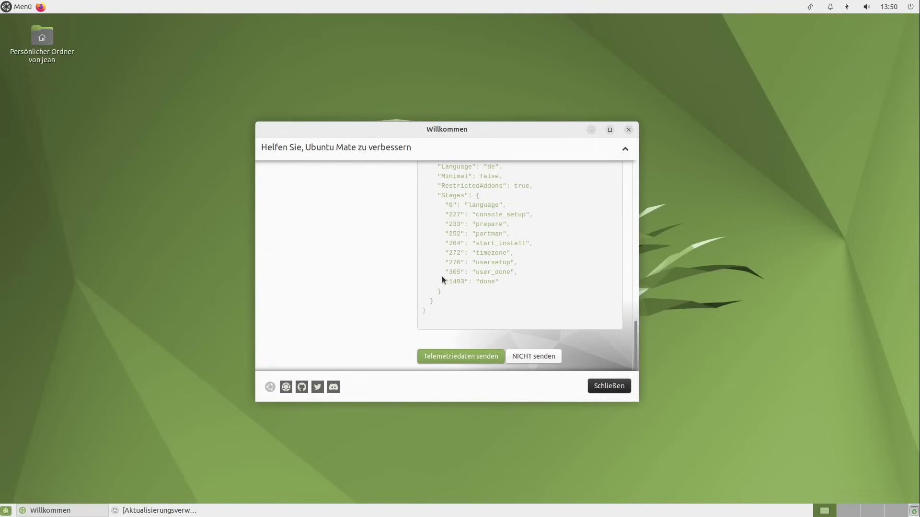
pyautogui.scroll(15, 482, 287)
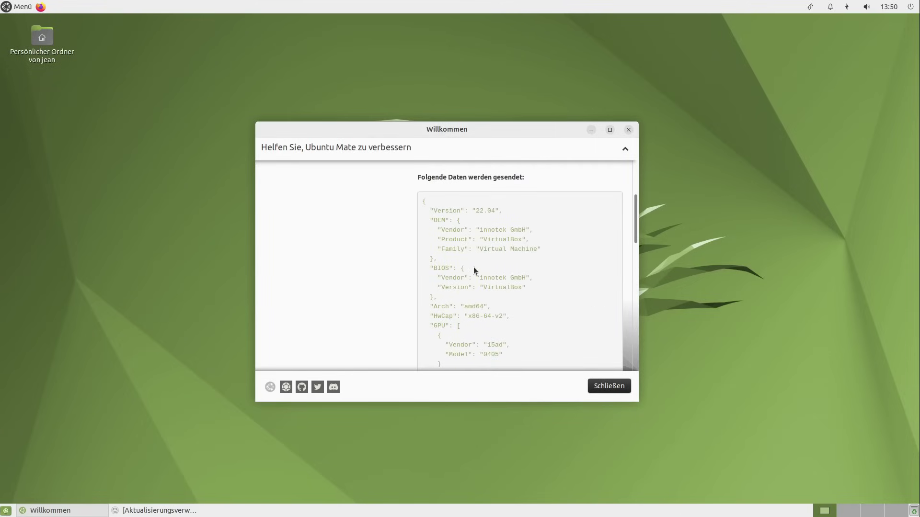
pyautogui.scroll(-15, 469, 306)
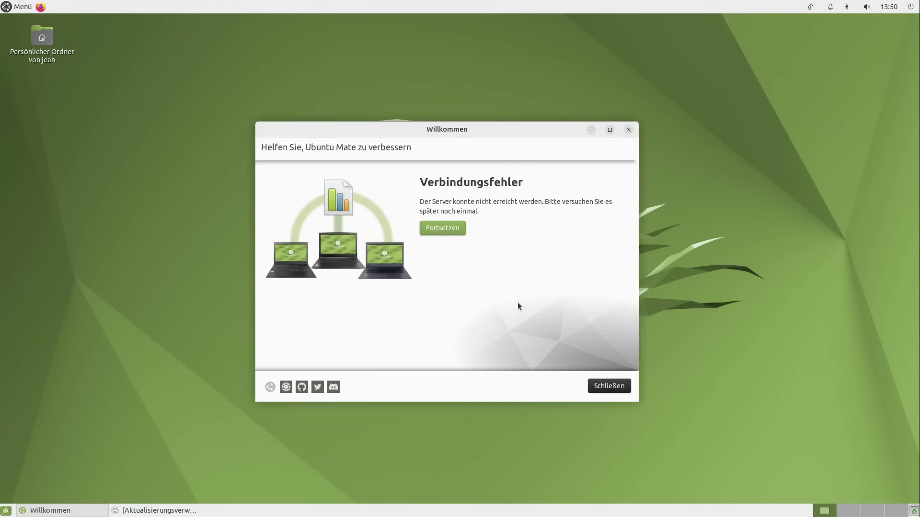
pyautogui.click(445, 228)
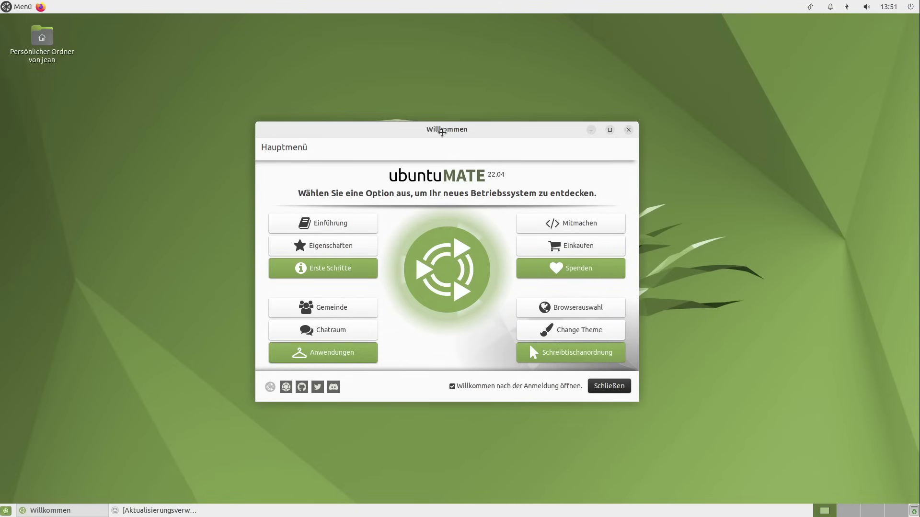
# Reposition the Willkommen window and enlarge it.
pyautogui.moveTo(442, 132); pyautogui.dragTo(415, 104)
pyautogui.moveTo(613, 374); pyautogui.dragTo(651, 388)
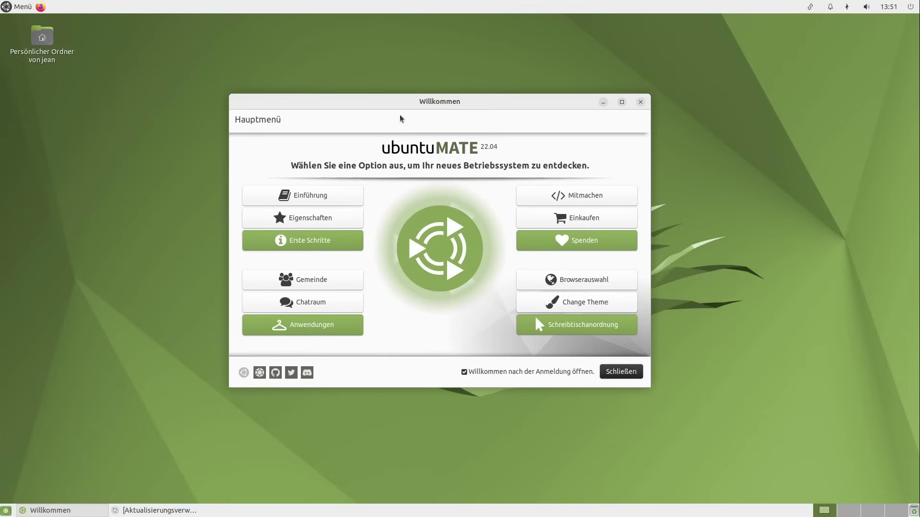
pyautogui.moveTo(405, 105); pyautogui.dragTo(427, 131)
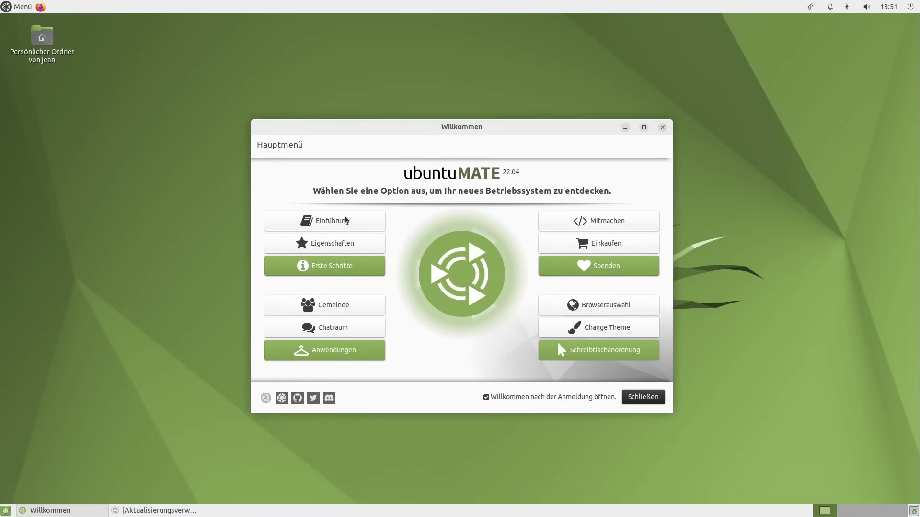
# Open the Einführung page and scroll to its Ziele section.
pyautogui.click(334, 223)
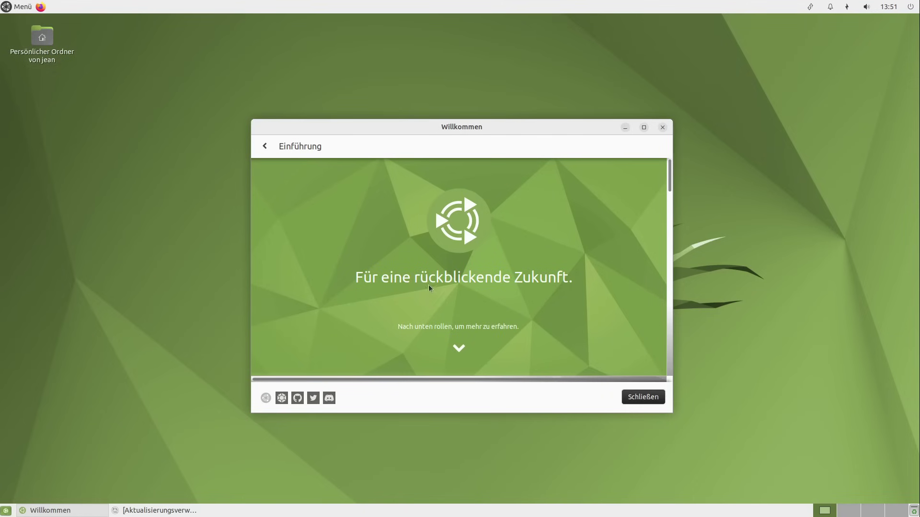
pyautogui.scroll(-2, 505, 290)
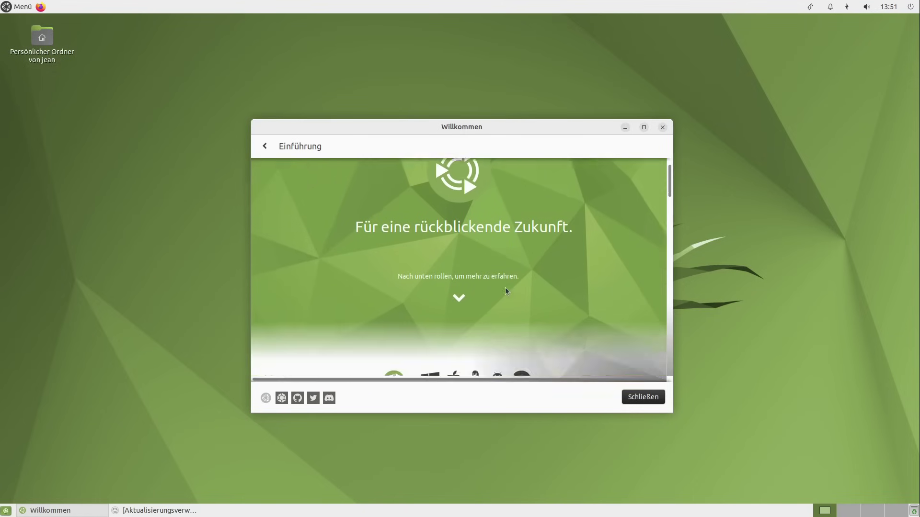
pyautogui.scroll(-5, 505, 291)
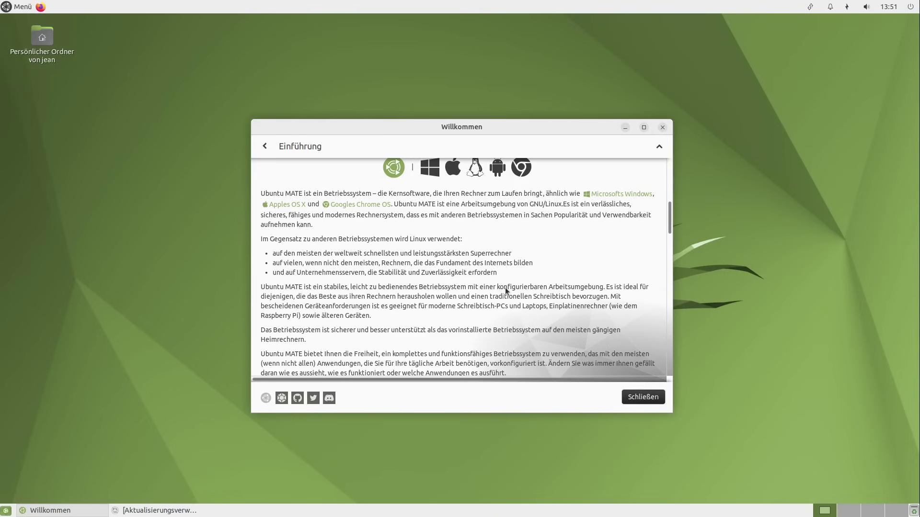
pyautogui.scroll(1, 506, 290)
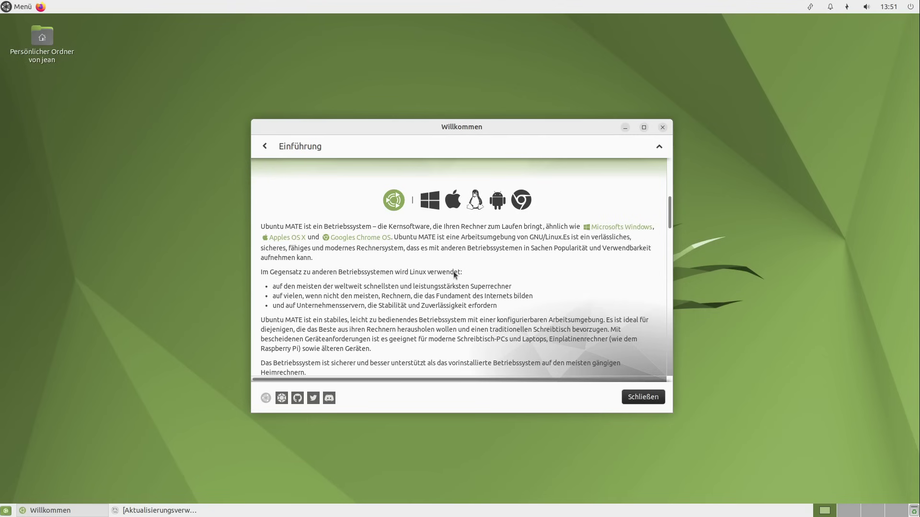
pyautogui.scroll(-6, 454, 274)
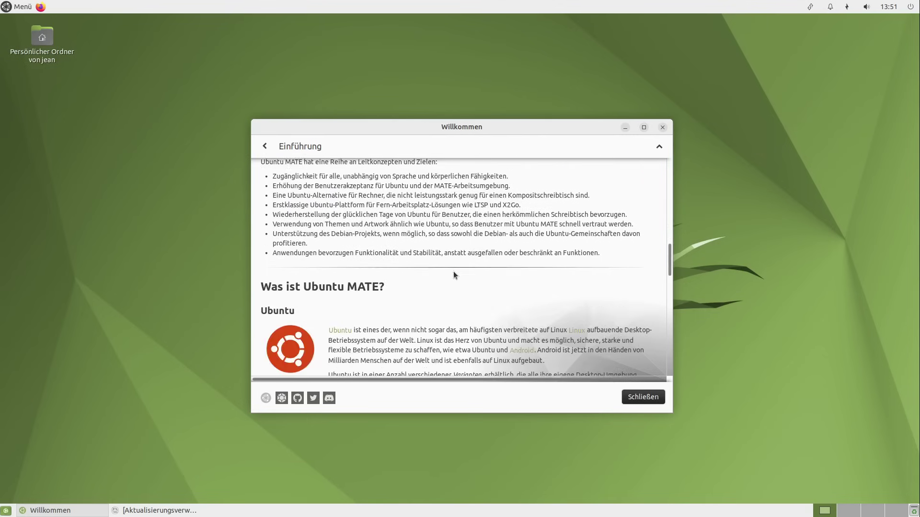
pyautogui.scroll(1, 454, 274)
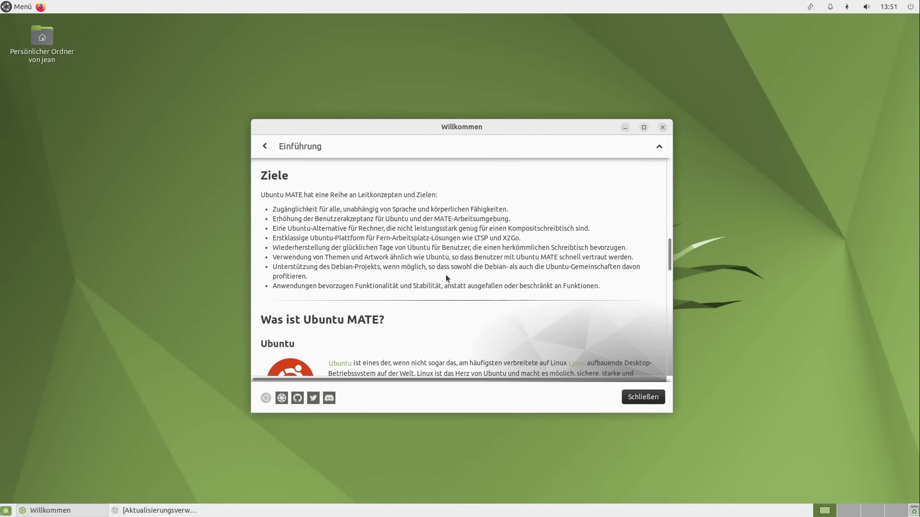
pyautogui.scroll(1, 446, 275)
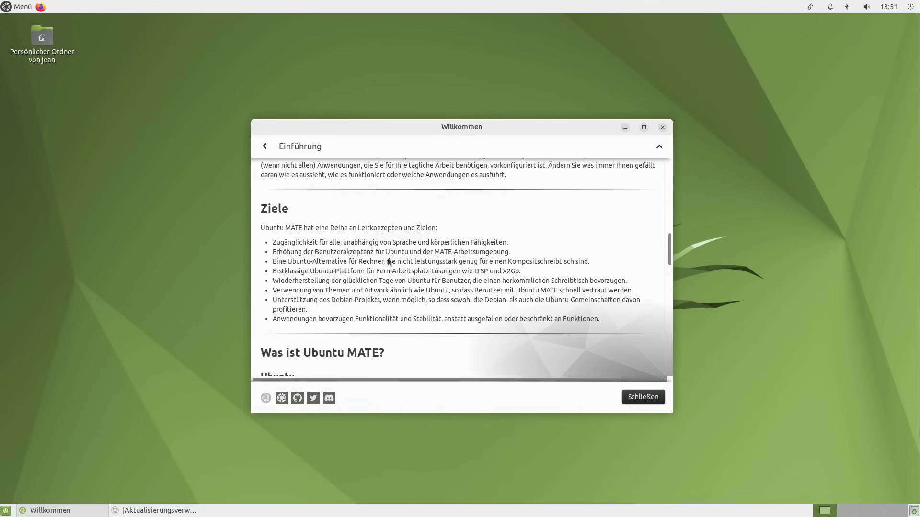
pyautogui.hotkey('ctrl', 'alt', 't')
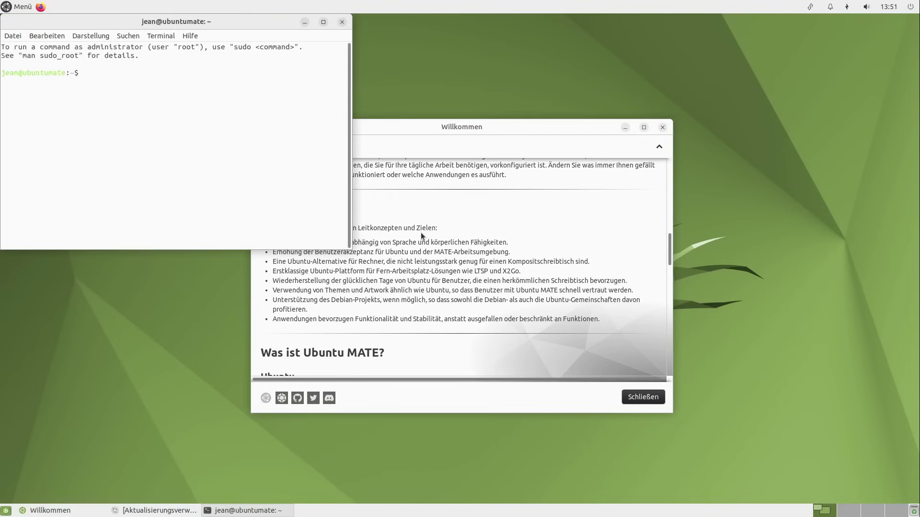
pyautogui.write('free -m')
pyautogui.hotkey('ctrl', '+')
pyautogui.hotkey('ctrl', '+')
pyautogui.hotkey('ctrl', '+')
pyautogui.press('Return')
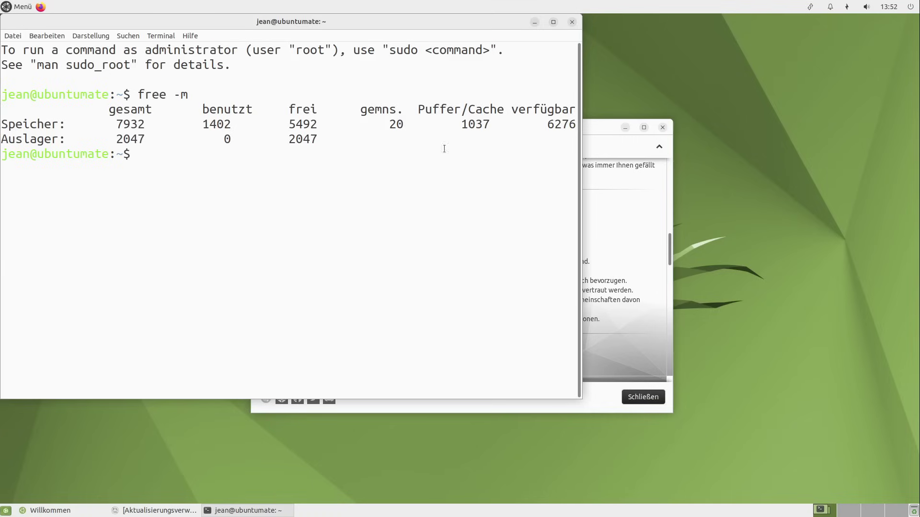
pyautogui.moveTo(201, 125); pyautogui.dragTo(231, 125)
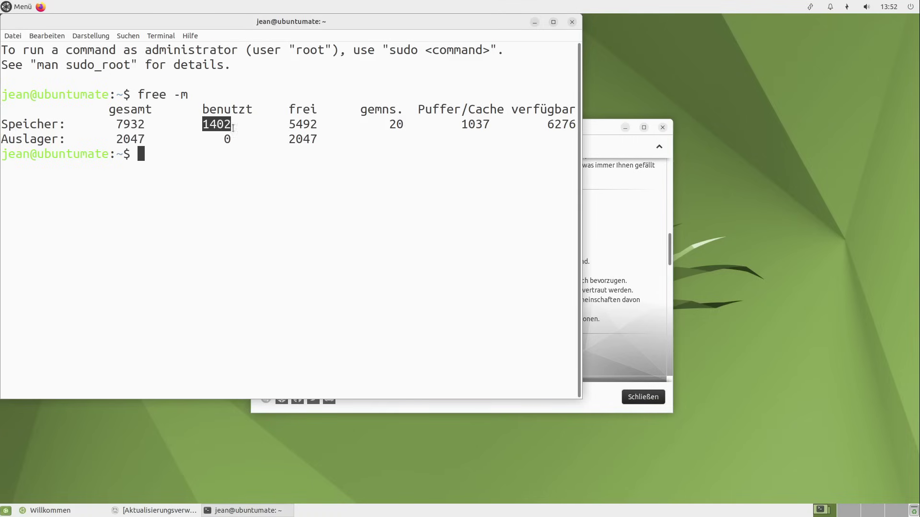
pyautogui.click(573, 22)
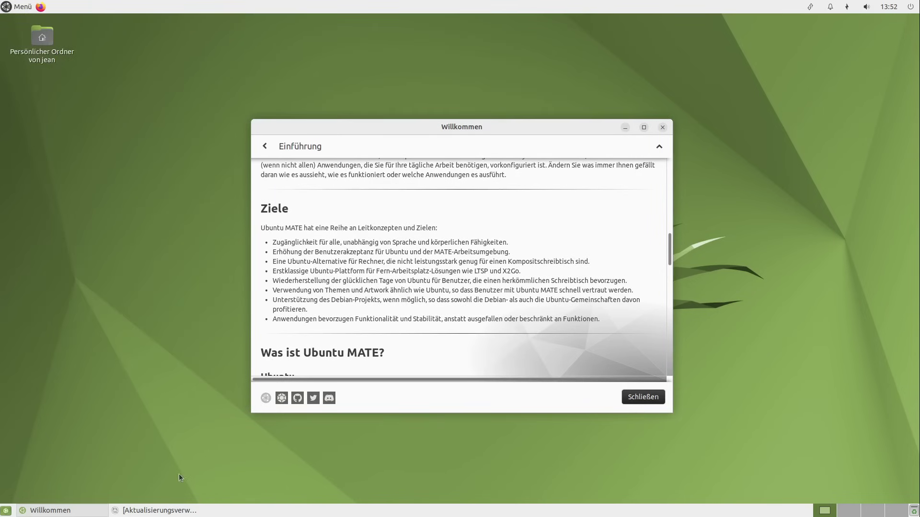
pyautogui.click(156, 511)
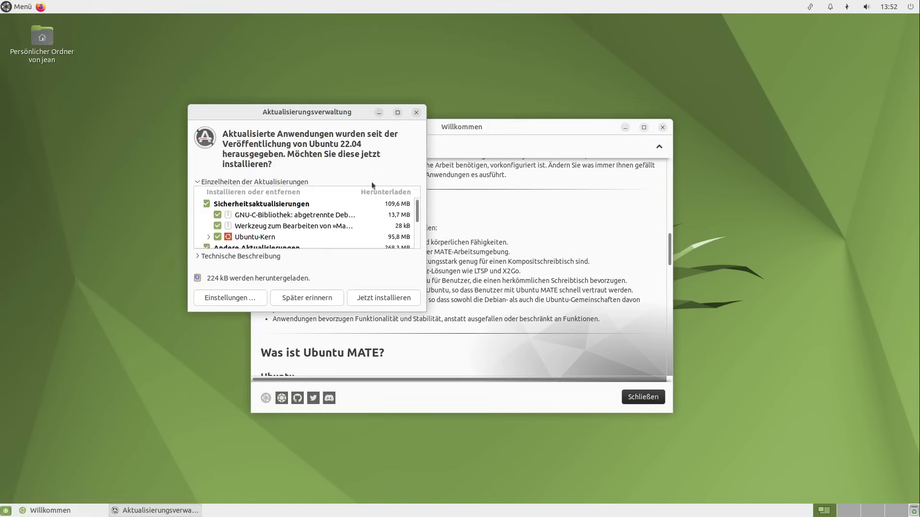
pyautogui.click(379, 113)
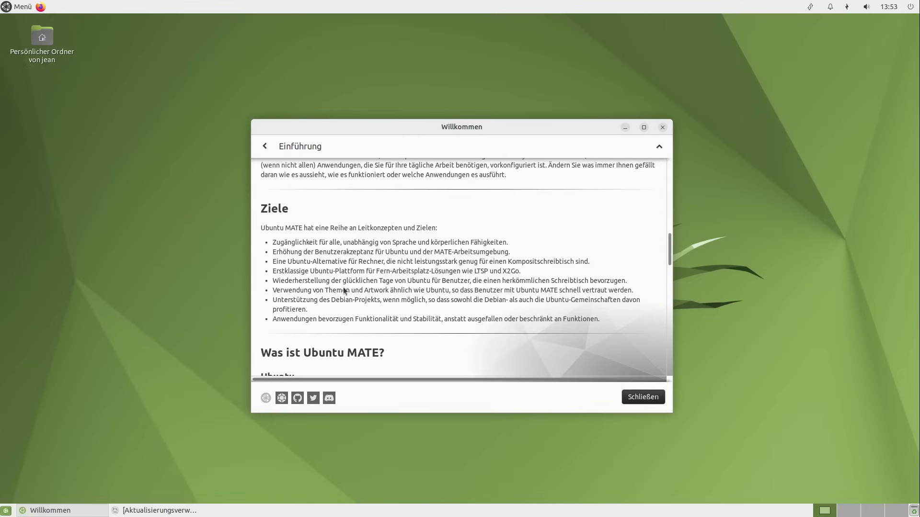
# Read to the end of the Einführung page and close the Willkommen window with Schließen.
pyautogui.scroll(-5, 343, 289)
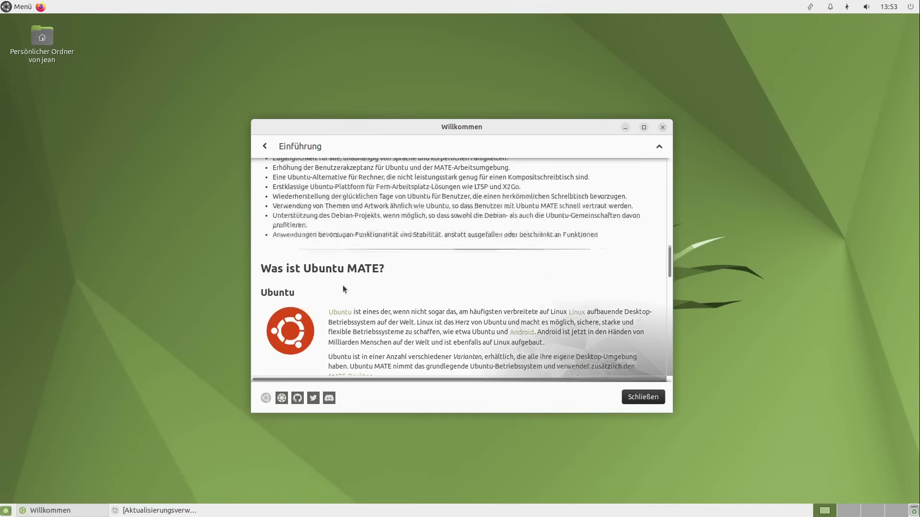
pyautogui.scroll(-15, 343, 286)
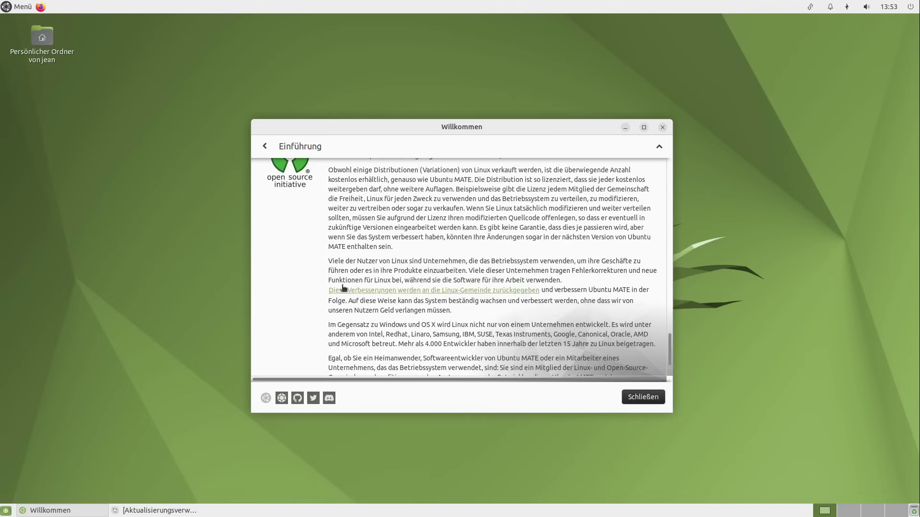
pyautogui.click(643, 397)
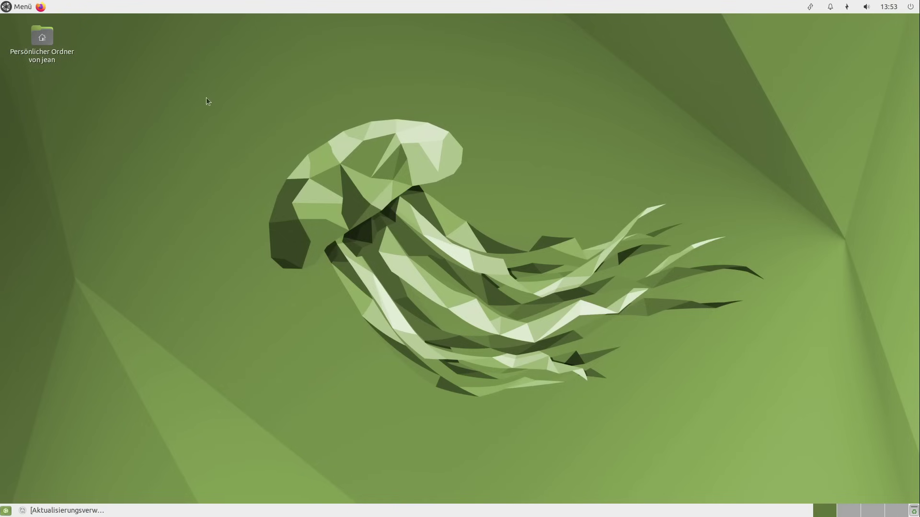
# Relaunch the Willkommen app from the applications menu and decline sending telemetry.
pyautogui.click(18, 8)
pyautogui.write('will')
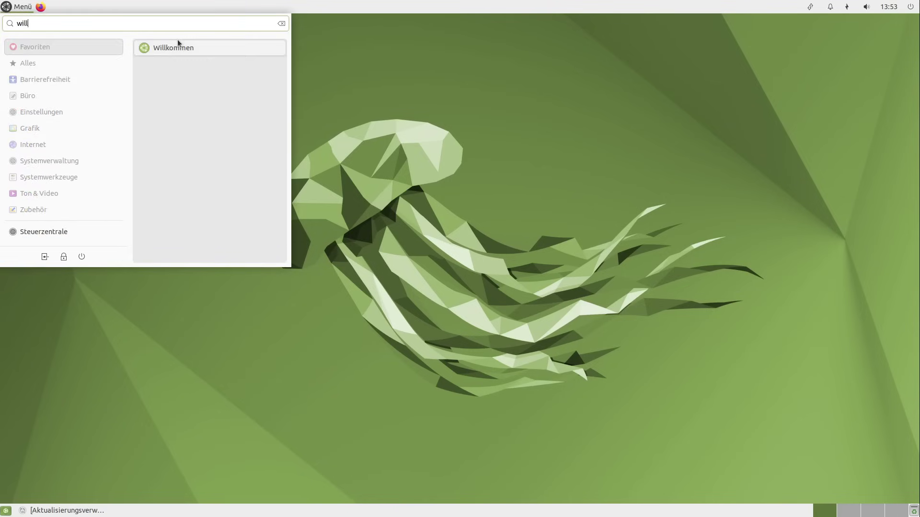
pyautogui.press('Return')
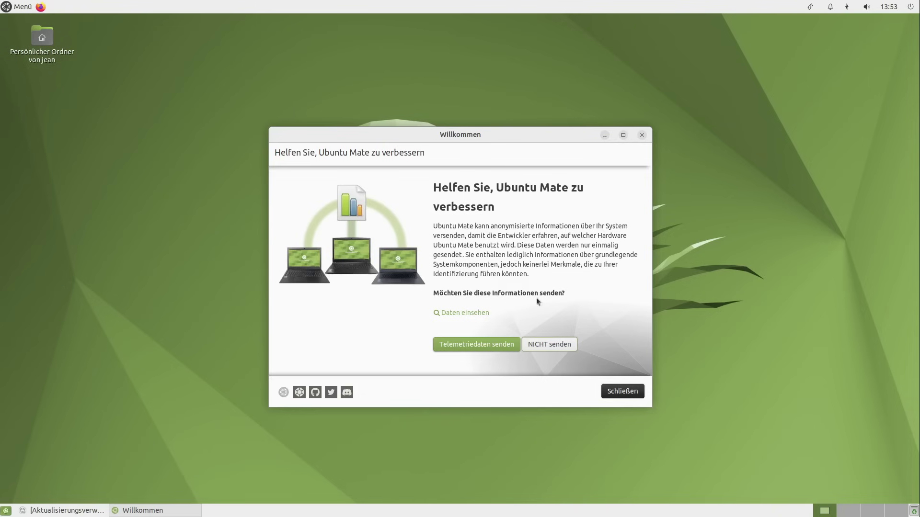
pyautogui.click(573, 348)
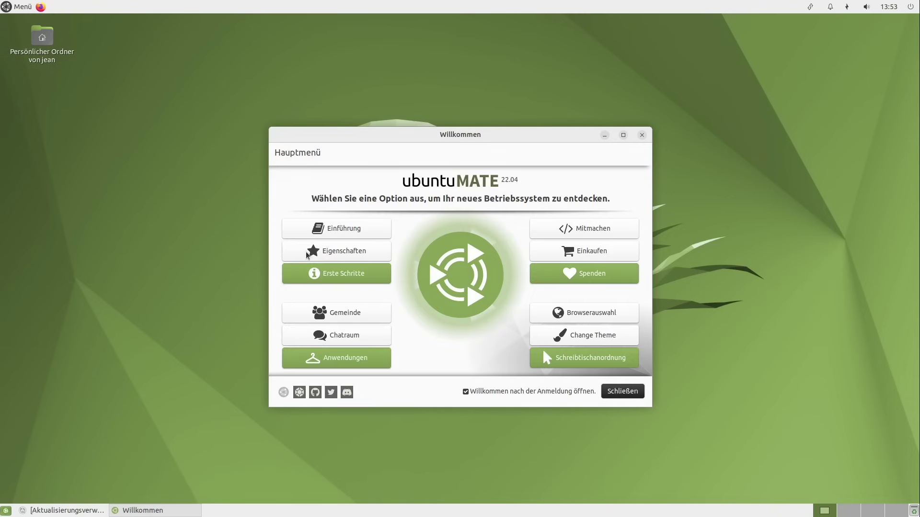
# Scroll the Eigenschaften page down to the Integrierte Sicherheit section on root rights.
pyautogui.click(306, 253)
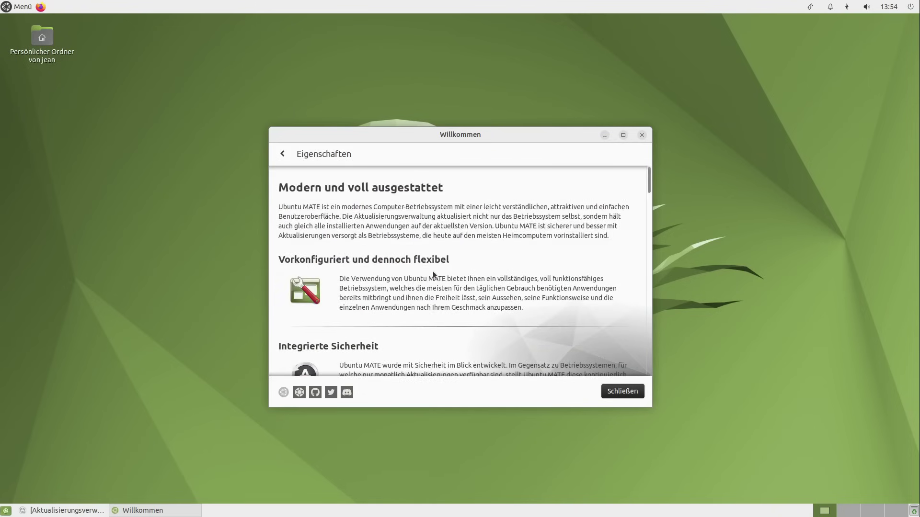
pyautogui.scroll(-3, 434, 274)
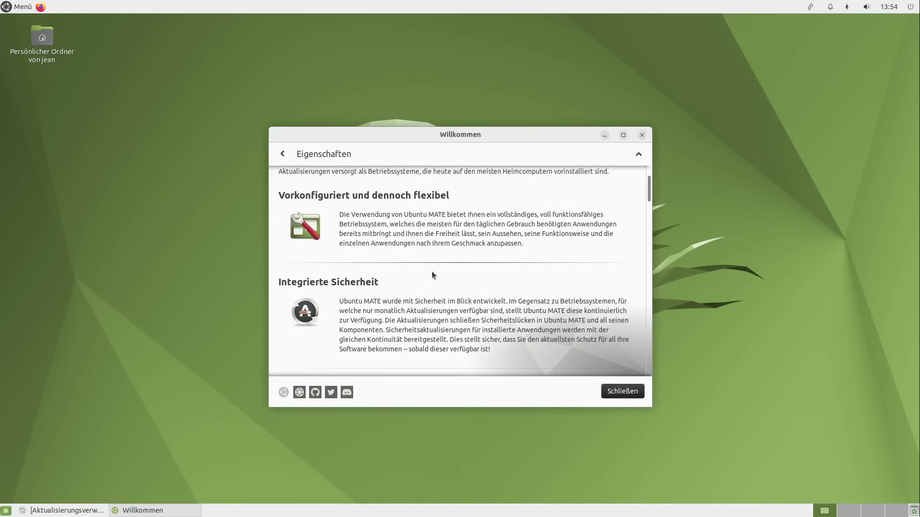
pyautogui.scroll(-3, 432, 275)
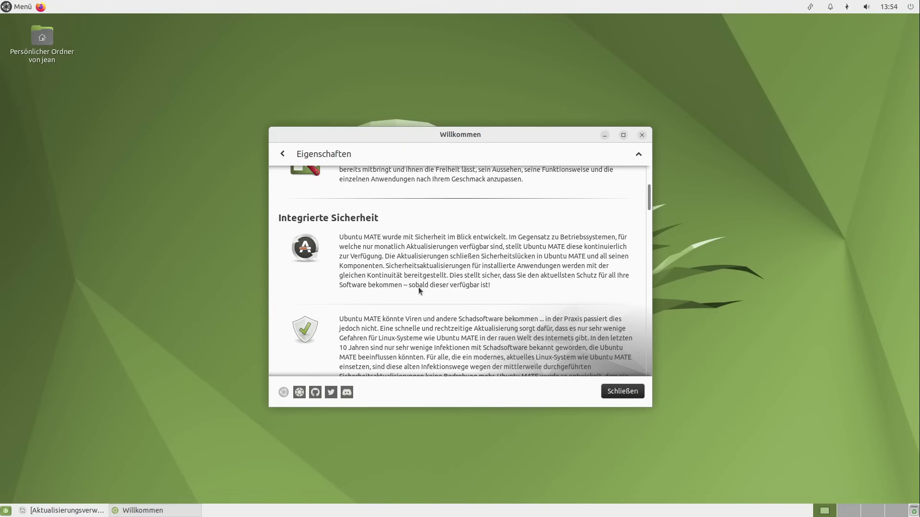
pyautogui.scroll(-3, 418, 289)
pyautogui.scroll(-2, 418, 290)
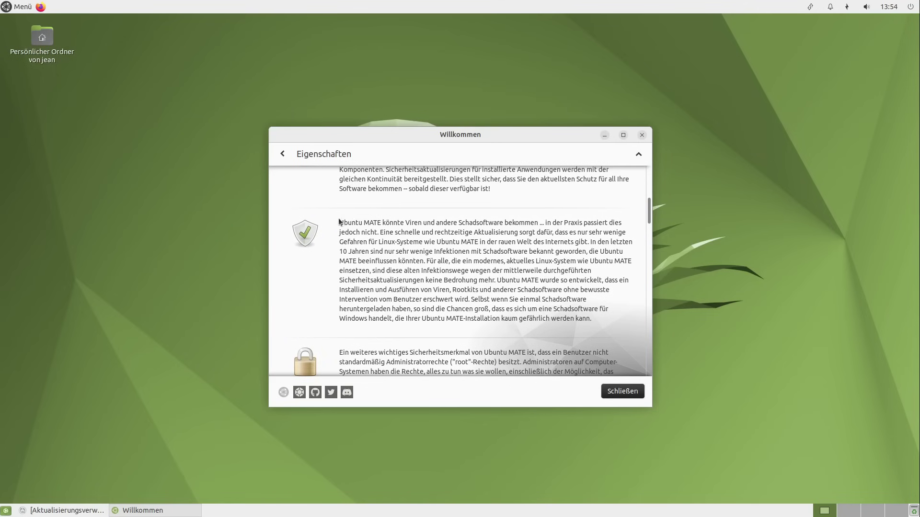
pyautogui.scroll(-4, 355, 222)
pyautogui.scroll(-2, 369, 225)
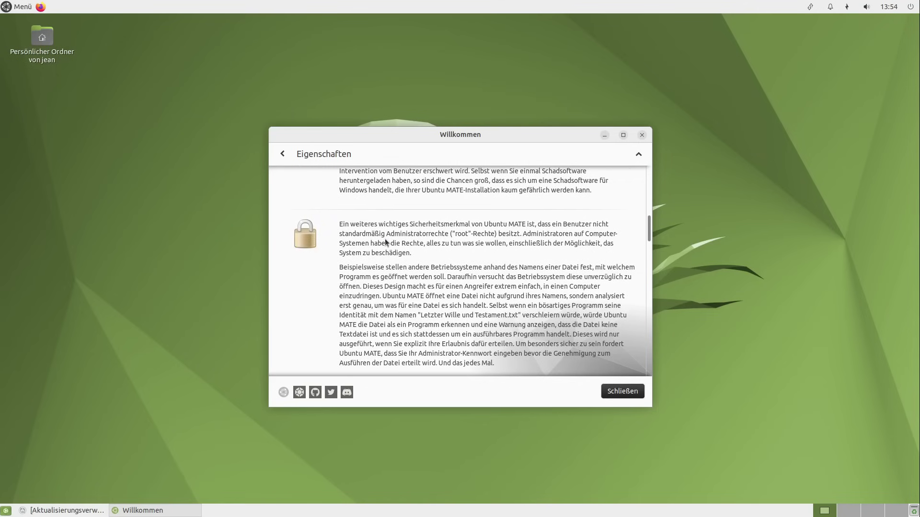
# Run sudo apt update in a new terminal with enlarged text, then minimise the terminal.
pyautogui.hotkey('ctrl', 'alt', 't')
pyautogui.write('sudo')
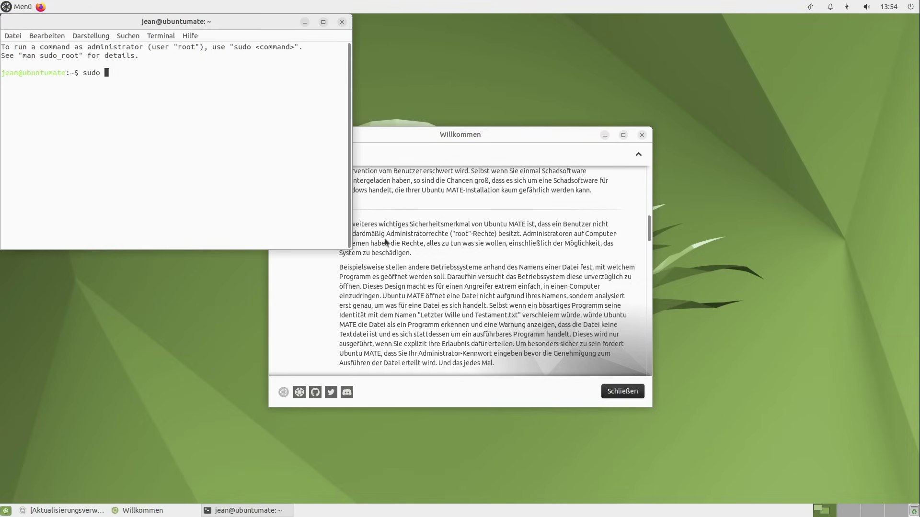
pyautogui.hotkey('ctrl', '+')
pyautogui.hotkey('ctrl', '+')
pyautogui.hotkey('ctrl', '+')
pyautogui.hotkey('ctrl', '+')
pyautogui.write('apt update')
pyautogui.press('Return')
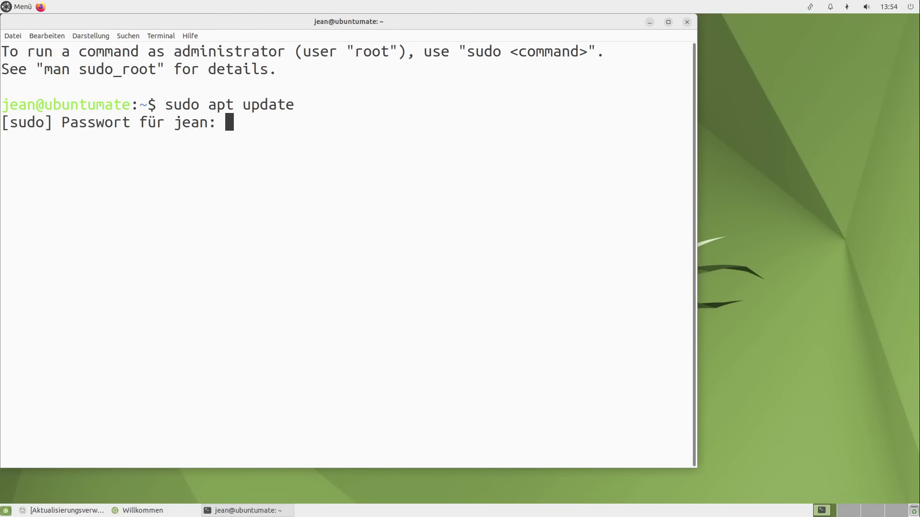
pyautogui.press('Return')
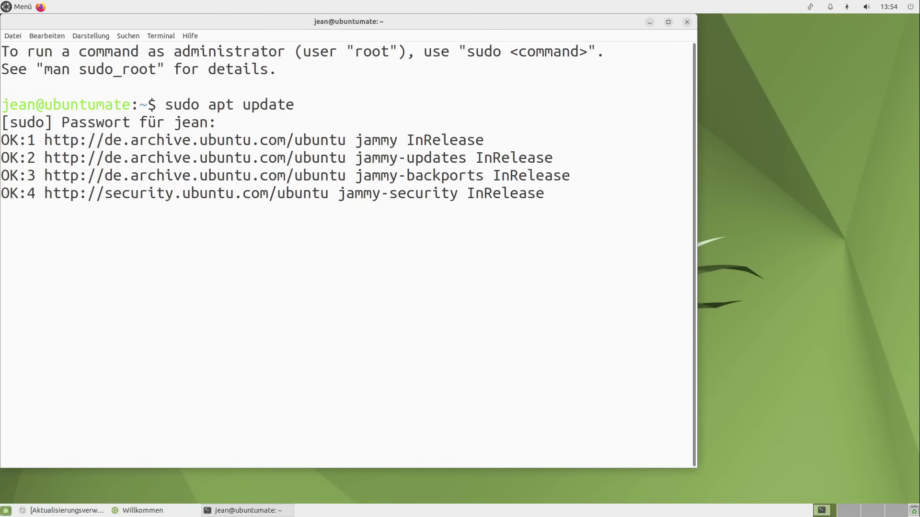
pyautogui.click(649, 23)
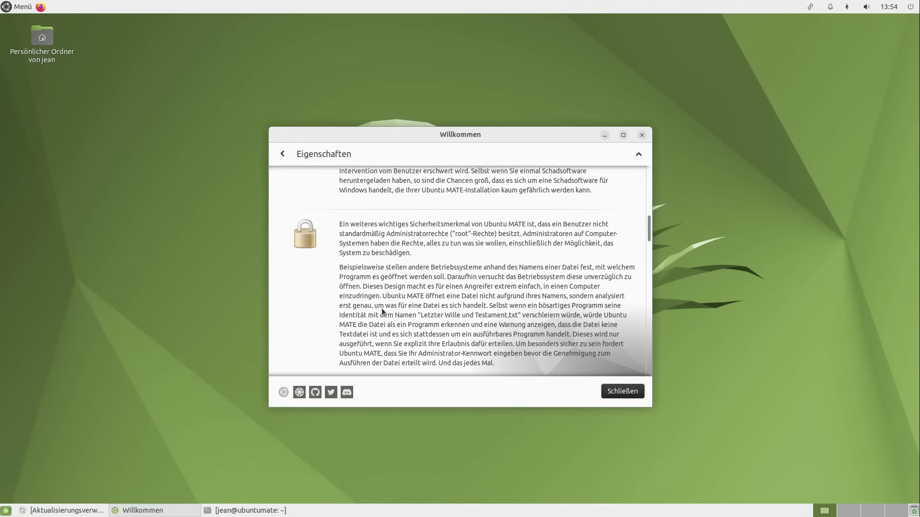
# Read through the middle sections of the Eigenschaften page.
pyautogui.scroll(-2, 384, 312)
pyautogui.scroll(-4, 381, 311)
pyautogui.scroll(4, 381, 311)
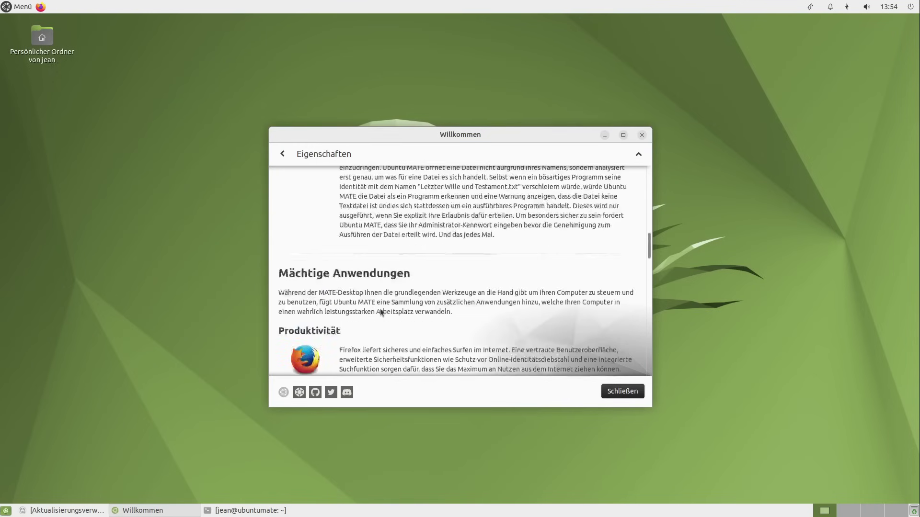
pyautogui.scroll(-4, 381, 312)
pyautogui.scroll(5, 380, 311)
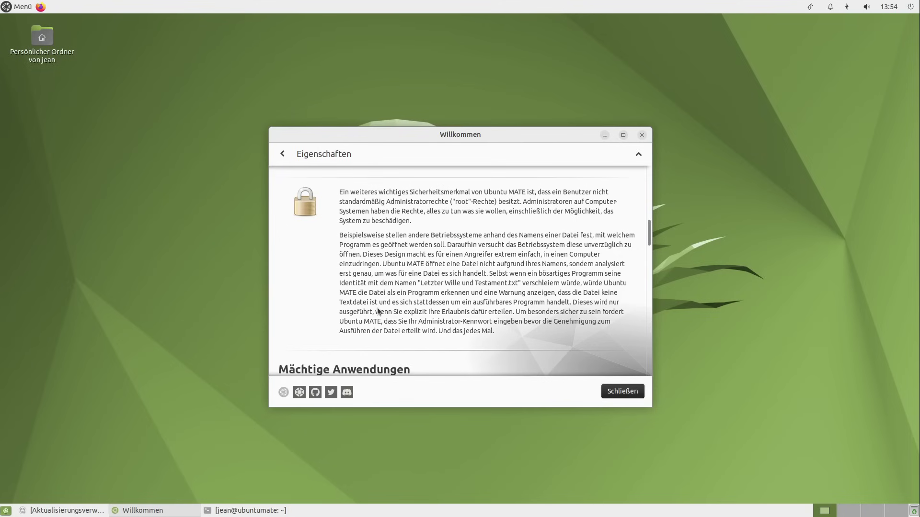
pyautogui.scroll(-4, 377, 310)
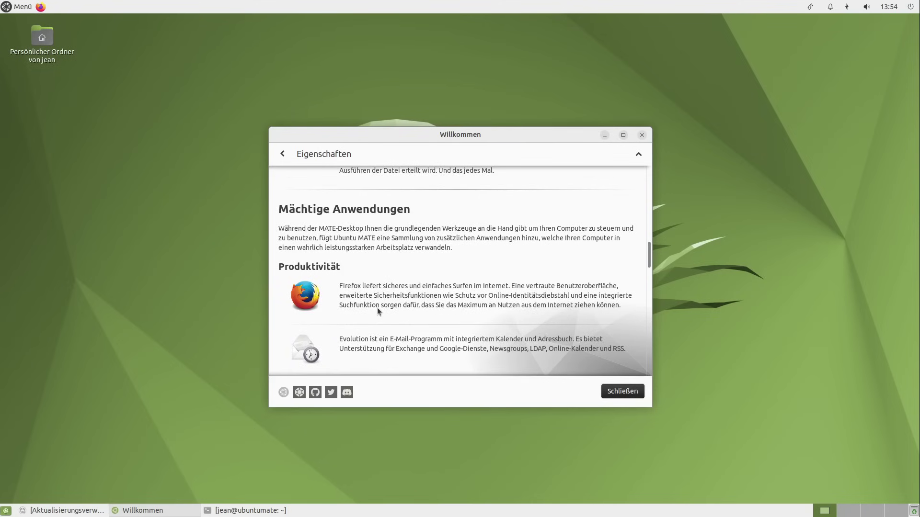
pyautogui.scroll(-2, 377, 311)
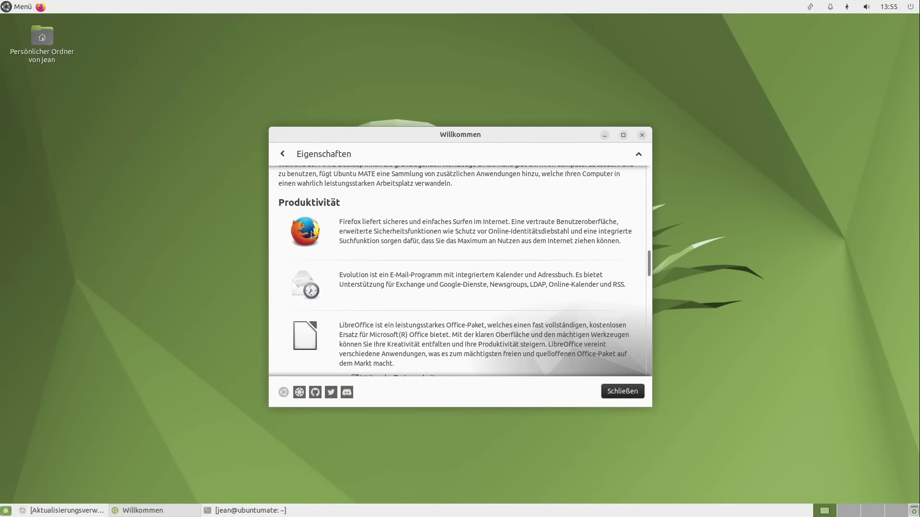
pyautogui.scroll(-1, 310, 239)
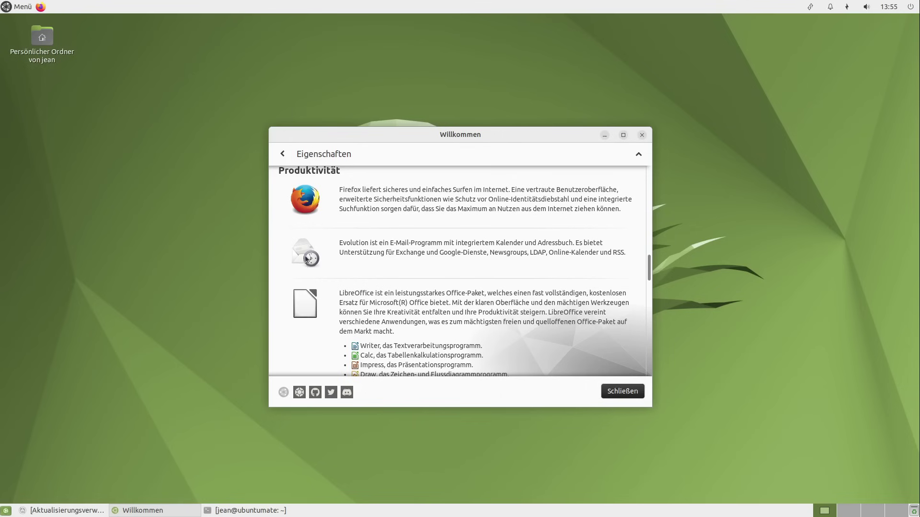
pyautogui.scroll(-6, 298, 254)
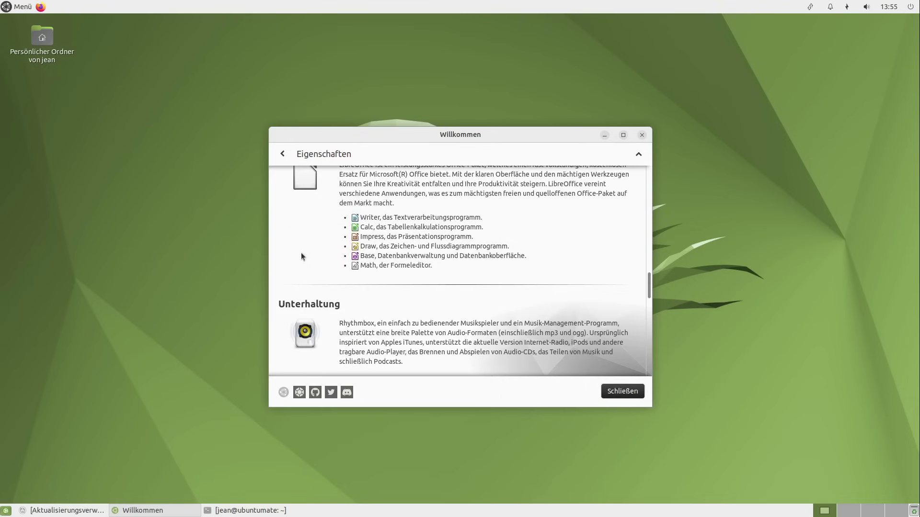
pyautogui.scroll(-3, 300, 244)
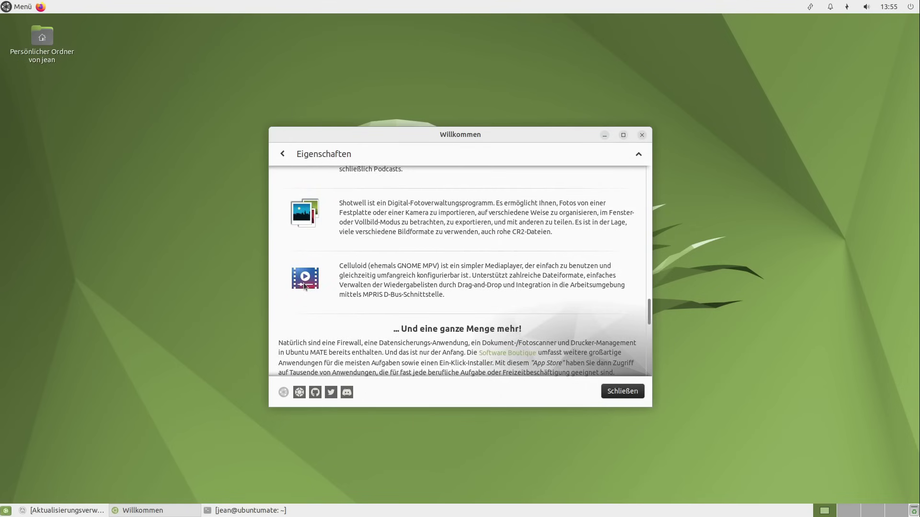
# Reach the Barrierefreiheit and Integration von Mobilgeräten sections, then return to the Hauptmenü.
pyautogui.scroll(1, 305, 287)
pyautogui.scroll(1, 302, 319)
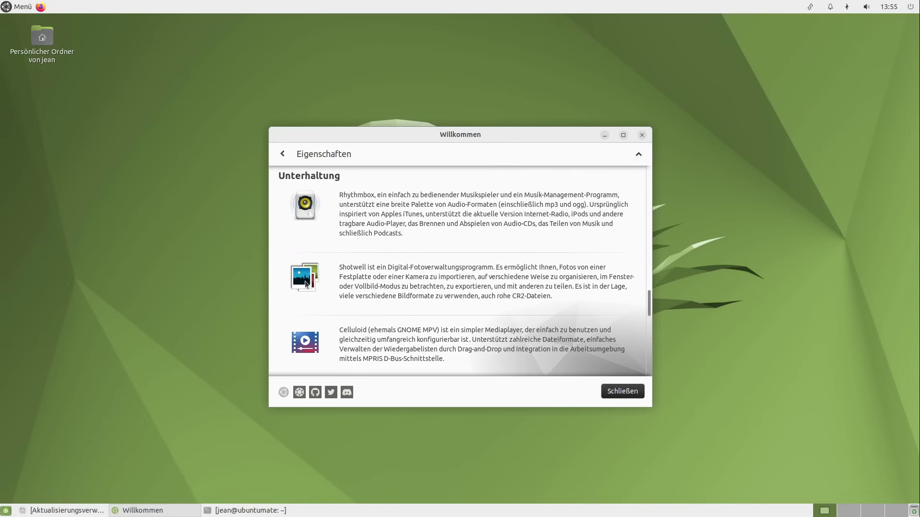
pyautogui.scroll(-5, 311, 211)
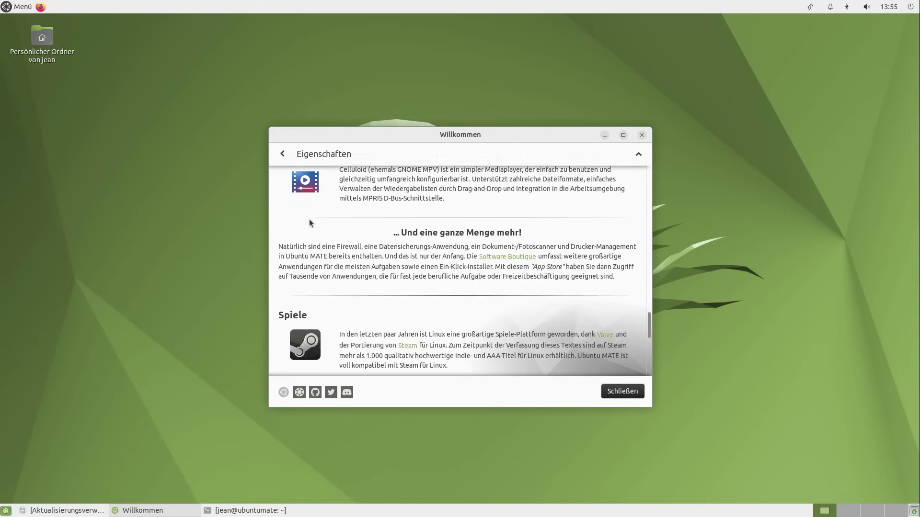
pyautogui.scroll(-4, 310, 223)
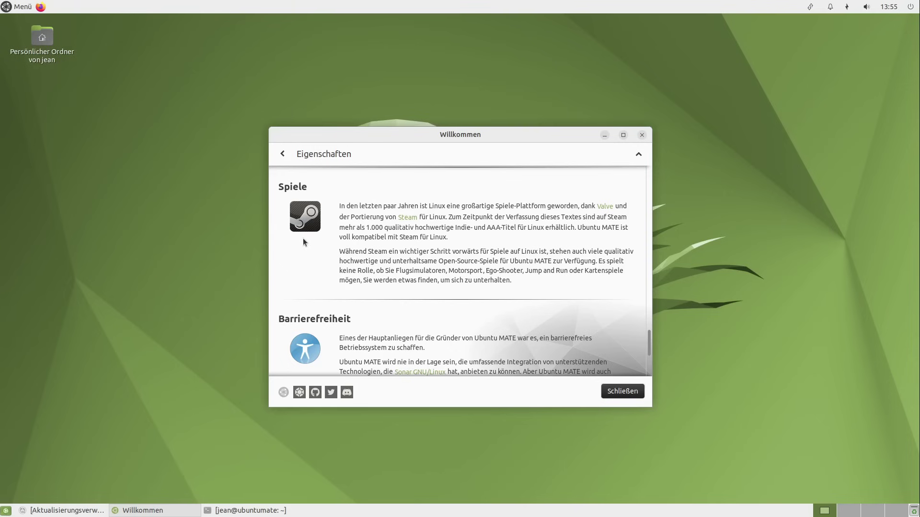
pyautogui.scroll(-4, 303, 241)
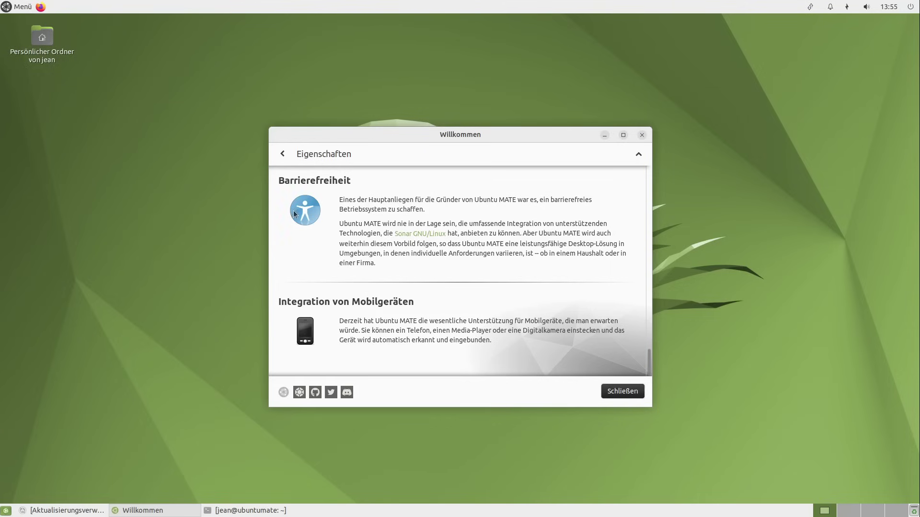
pyautogui.click(296, 152)
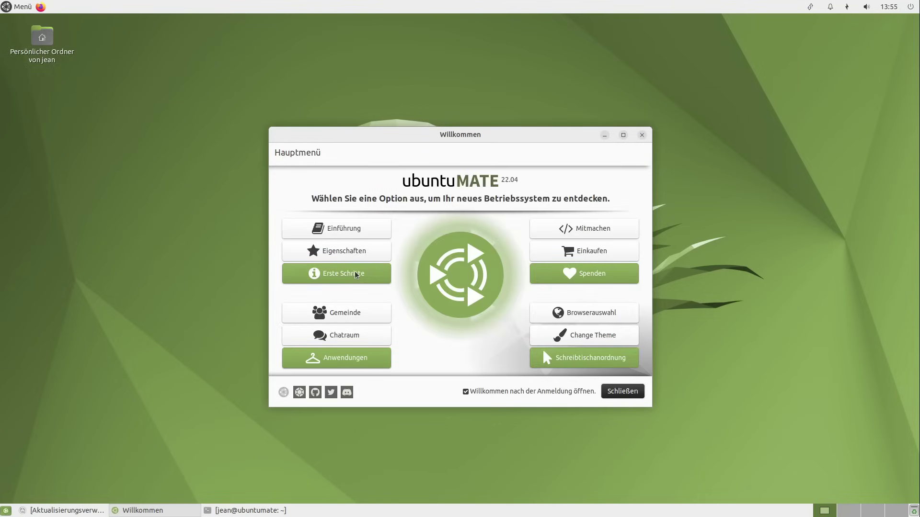
# Go to Erste Schritte › Aktualisierungen & Extras and run Nach Updates suchen.
pyautogui.click(355, 281)
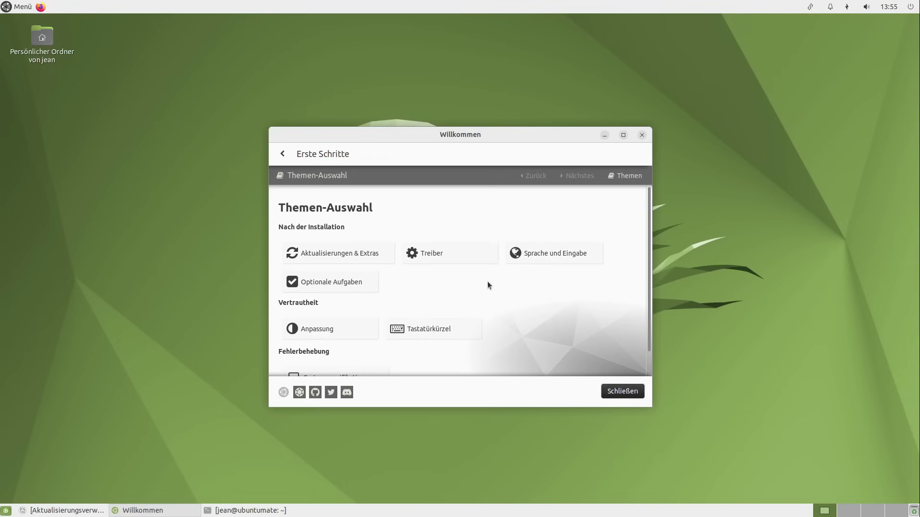
pyautogui.click(354, 257)
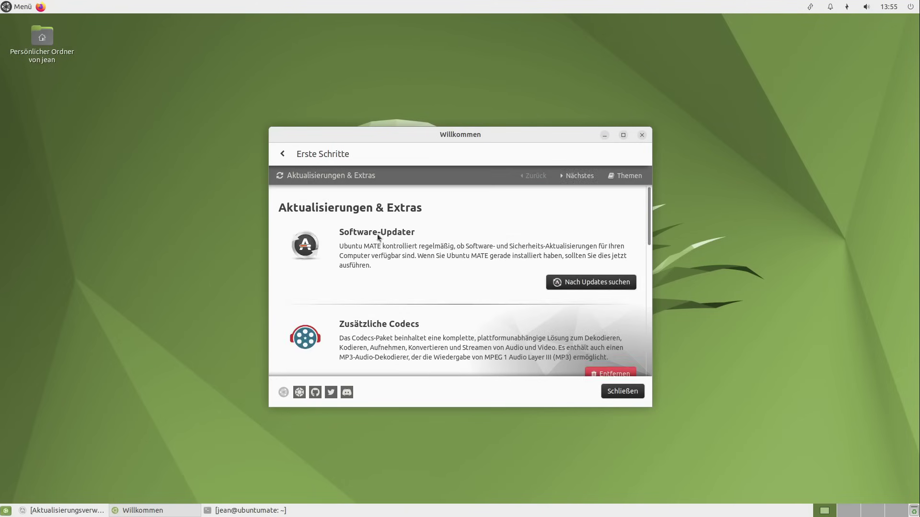
pyautogui.click(588, 283)
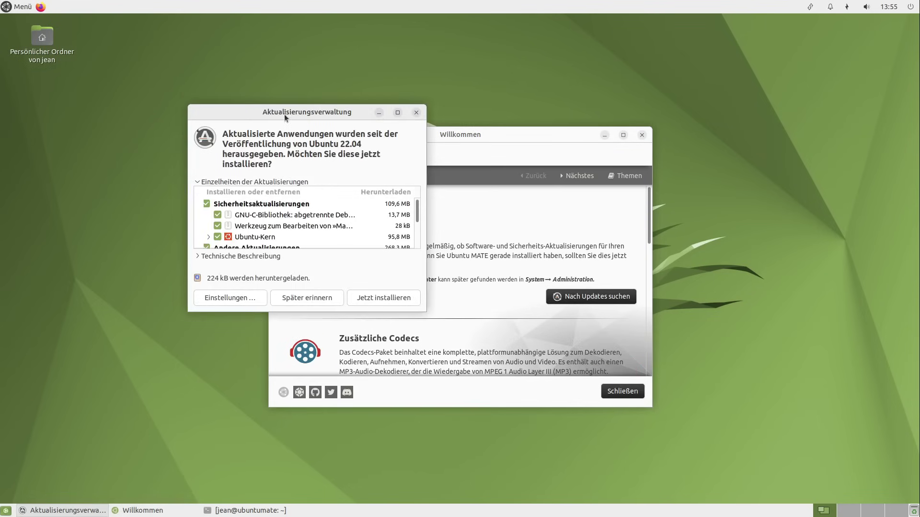
# Move the Aktualisierungsverwaltung window right and make it taller to list more packages.
pyautogui.moveTo(285, 116); pyautogui.dragTo(573, 126)
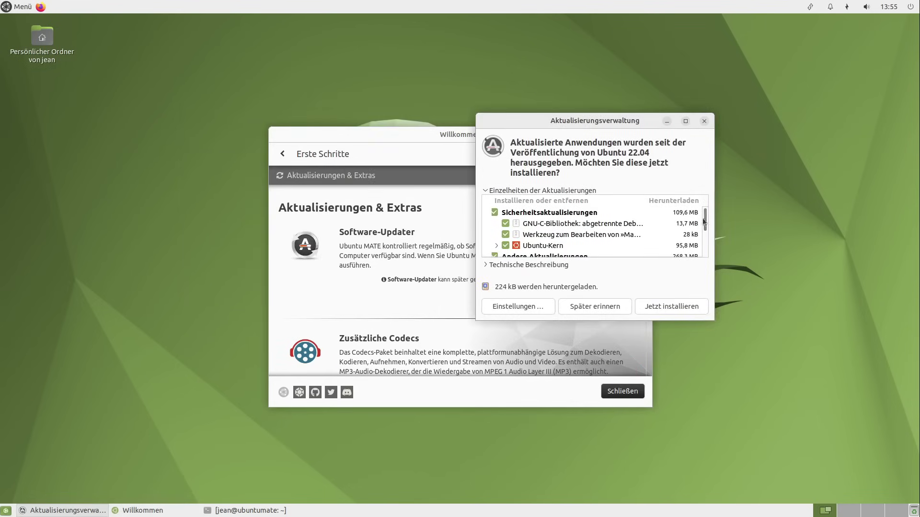
pyautogui.moveTo(702, 217); pyautogui.dragTo(727, 213)
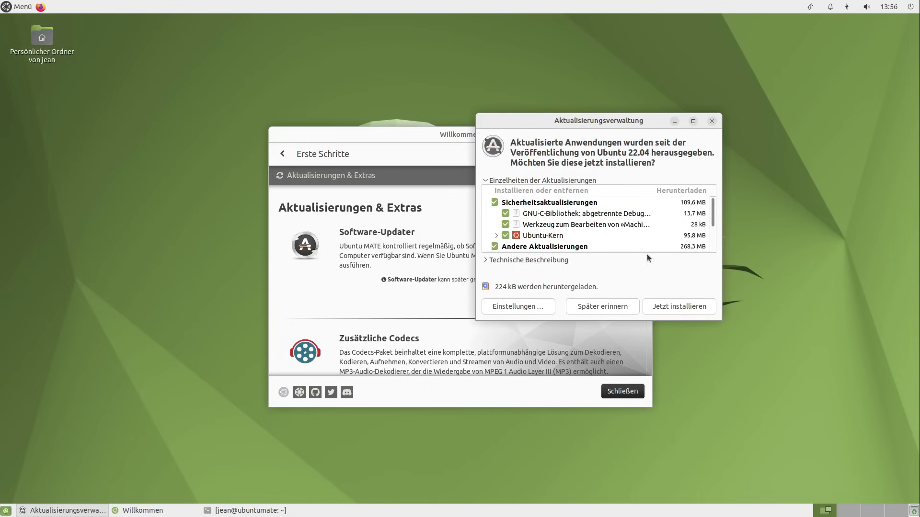
pyautogui.moveTo(633, 325); pyautogui.dragTo(613, 420)
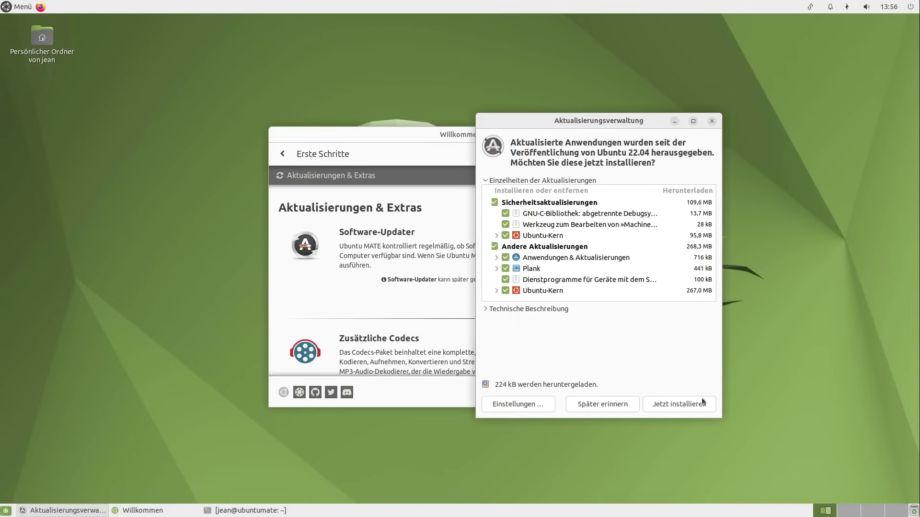
# Start installing the listed updates and authenticate with the administrator password.
pyautogui.click(675, 407)
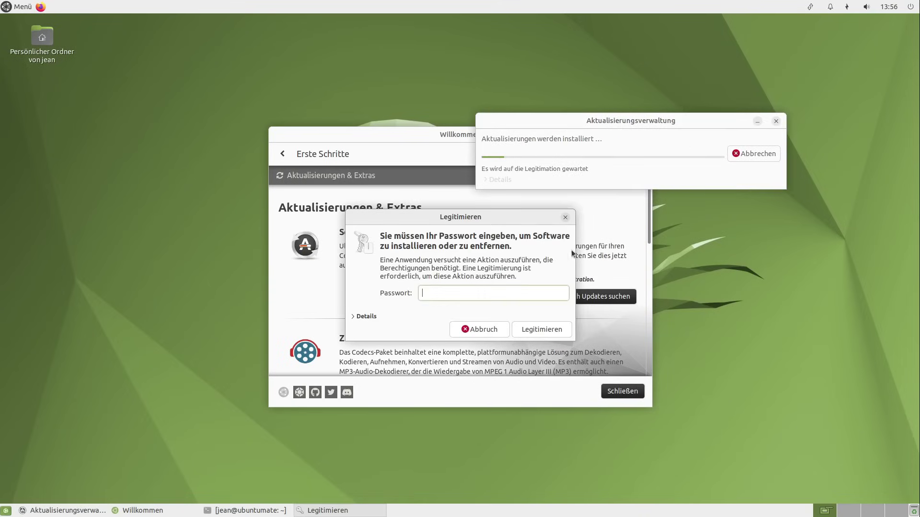
pyautogui.write('•••••')
pyautogui.press('Return')
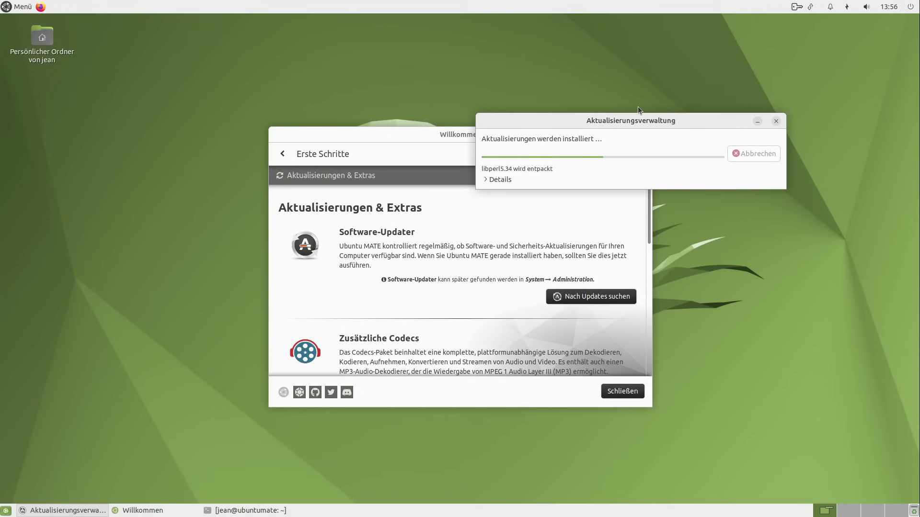
# Bring the Willkommen window forward and browse its Aktualisierungen & Extras page.
pyautogui.scroll(-2, 432, 285)
pyautogui.click(432, 286)
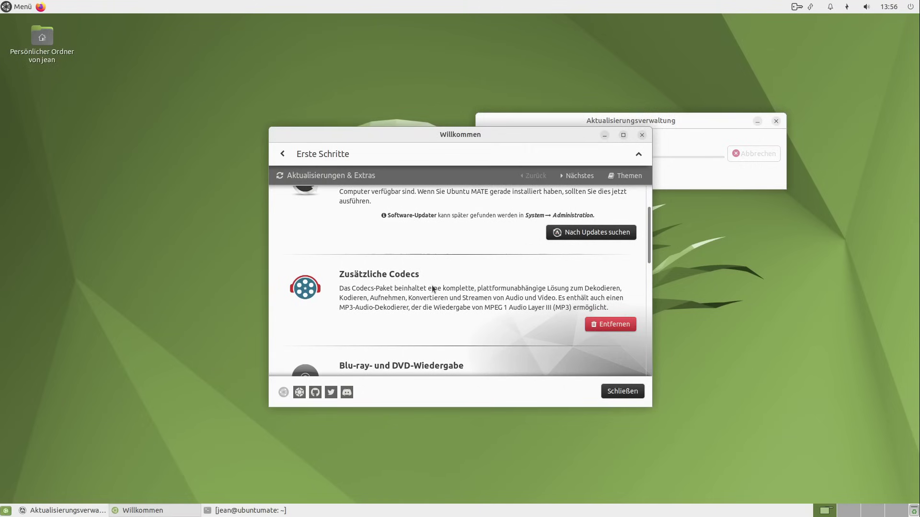
pyautogui.scroll(-1, 432, 285)
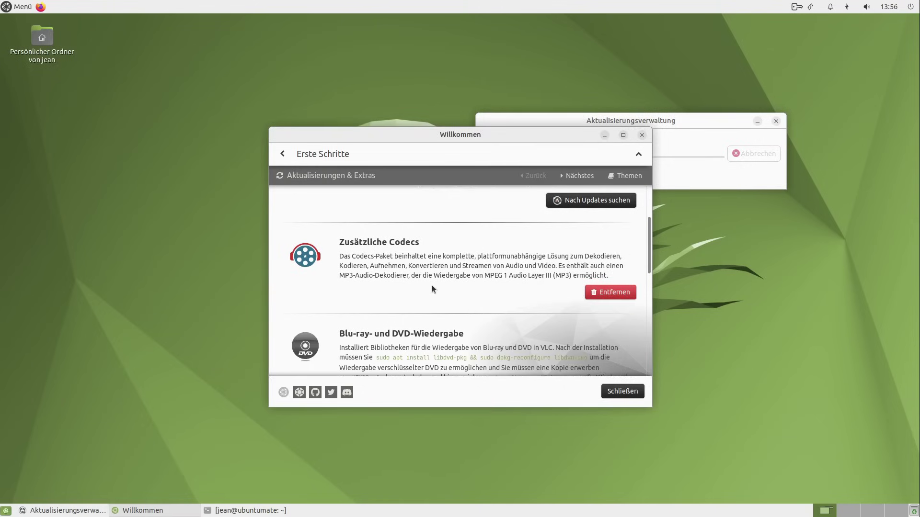
pyautogui.scroll(1, 465, 287)
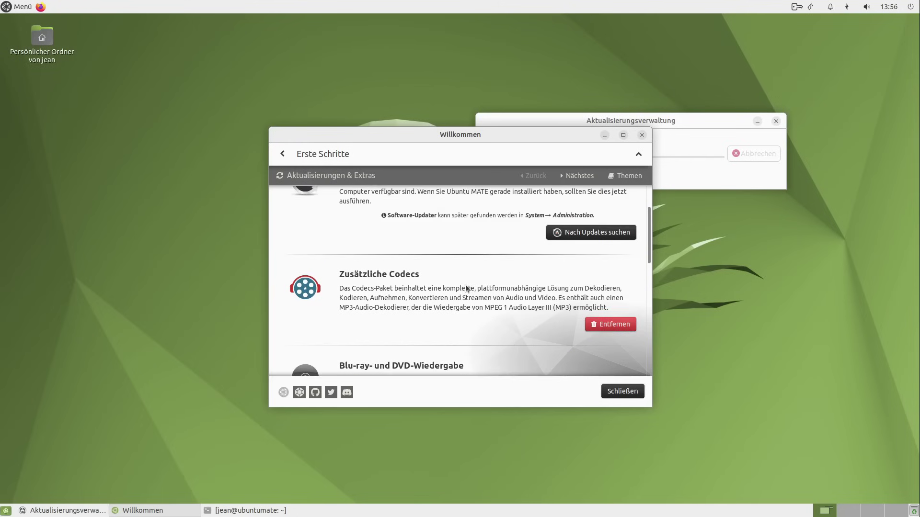
pyautogui.scroll(-6, 466, 287)
pyautogui.scroll(2, 465, 287)
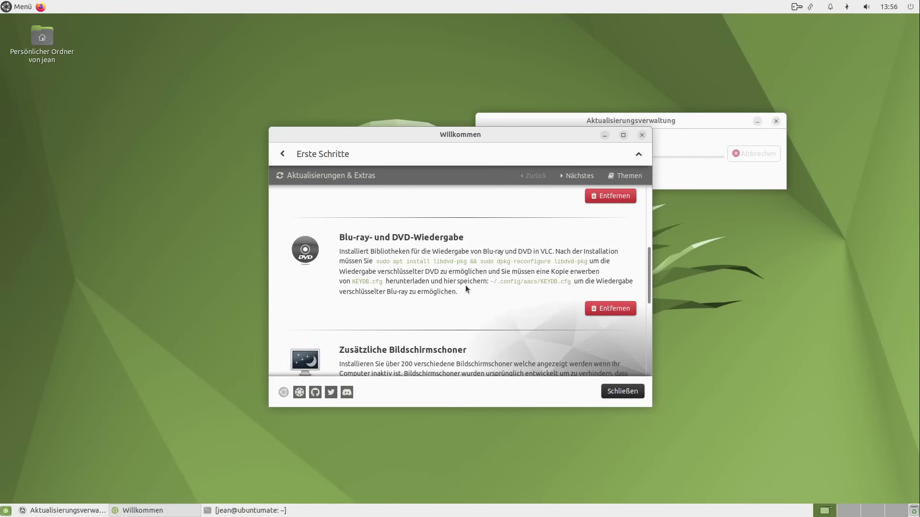
# Scroll the Aktualisierungen & Extras page down to the 'Ändere den Bildschirmschoner' option.
pyautogui.scroll(-3, 460, 295)
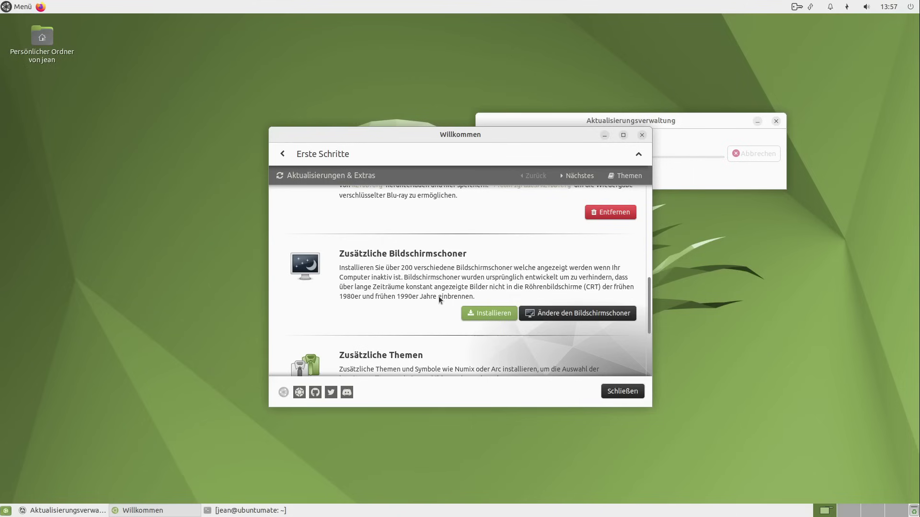
pyautogui.scroll(-1, 439, 295)
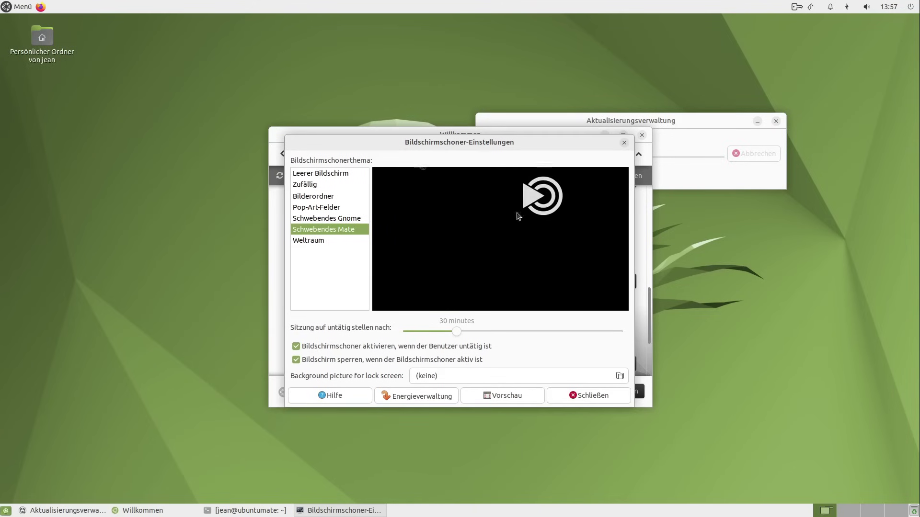
# Close the screensaver settings and authenticate to install the additional screensavers.
pyautogui.click(582, 396)
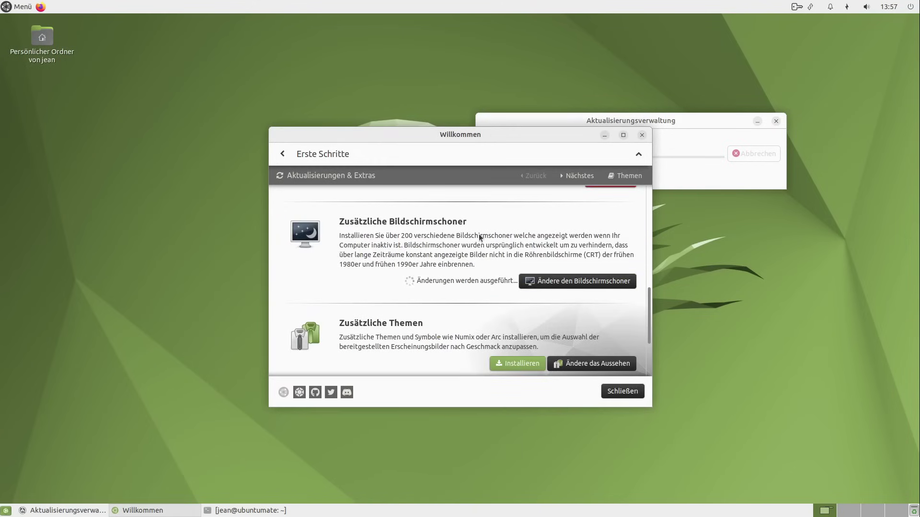
pyautogui.write('•••')
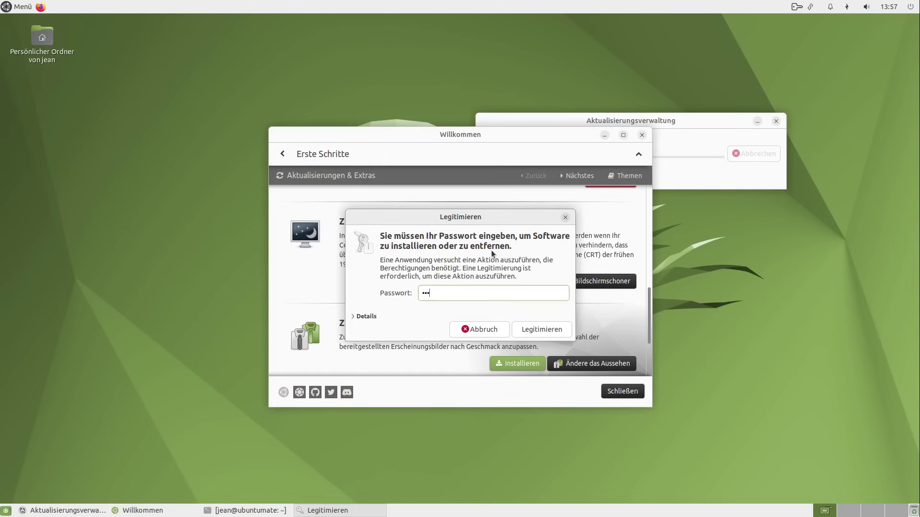
pyautogui.write('••••')
pyautogui.press('Return')
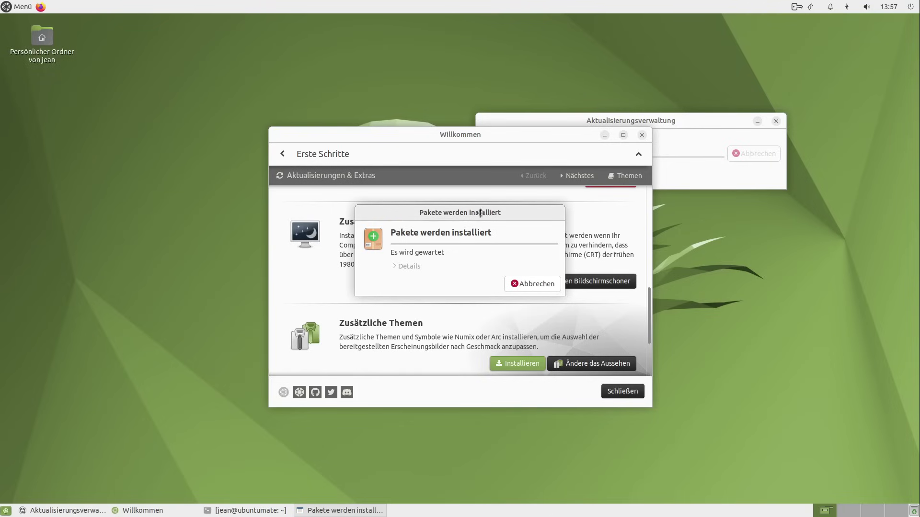
pyautogui.moveTo(482, 216); pyautogui.dragTo(408, 214)
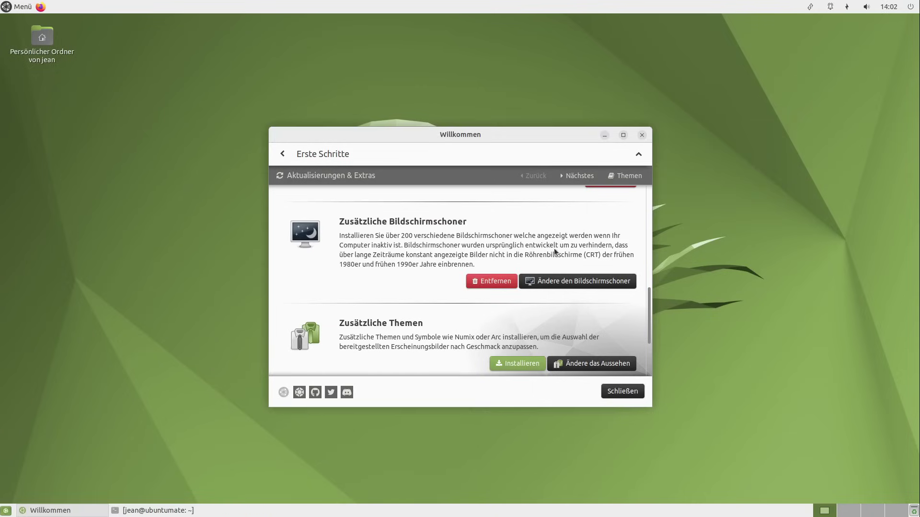
# Open the screensaver settings, move and enlarge the window, and select Leerer Bildschirm.
pyautogui.click(567, 283)
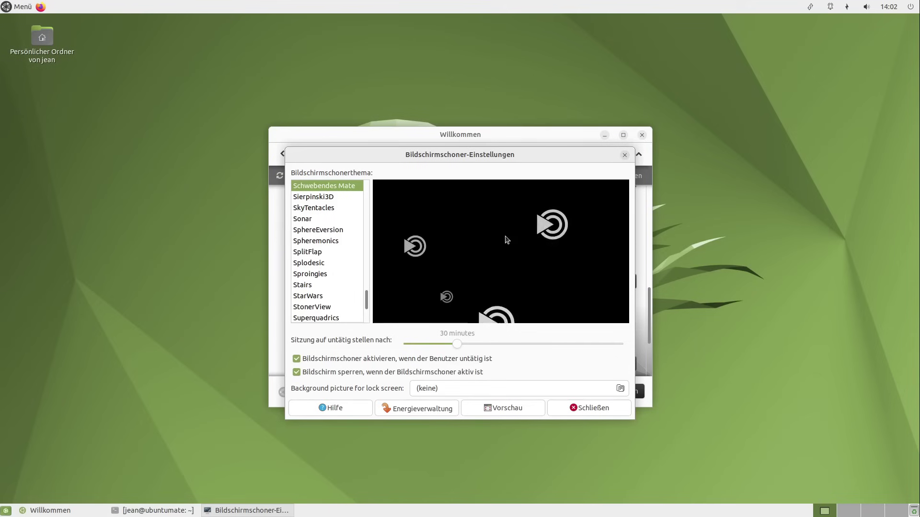
pyautogui.moveTo(363, 156); pyautogui.dragTo(262, 65)
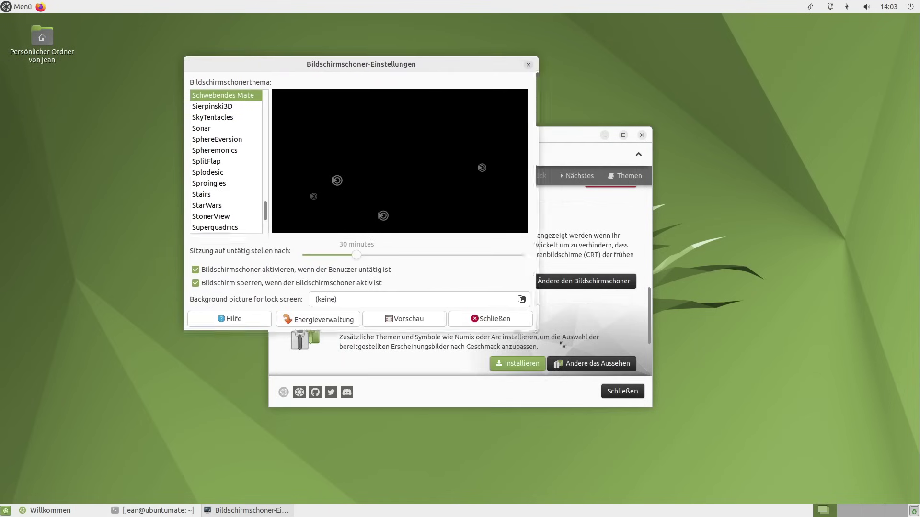
pyautogui.moveTo(531, 327); pyautogui.dragTo(767, 466)
pyautogui.scroll(10, 225, 215)
pyautogui.click(231, 95)
# Preview the screensaver themes from AntSpotlight through COVID19.
pyautogui.press('Down')
pyautogui.press('Down')
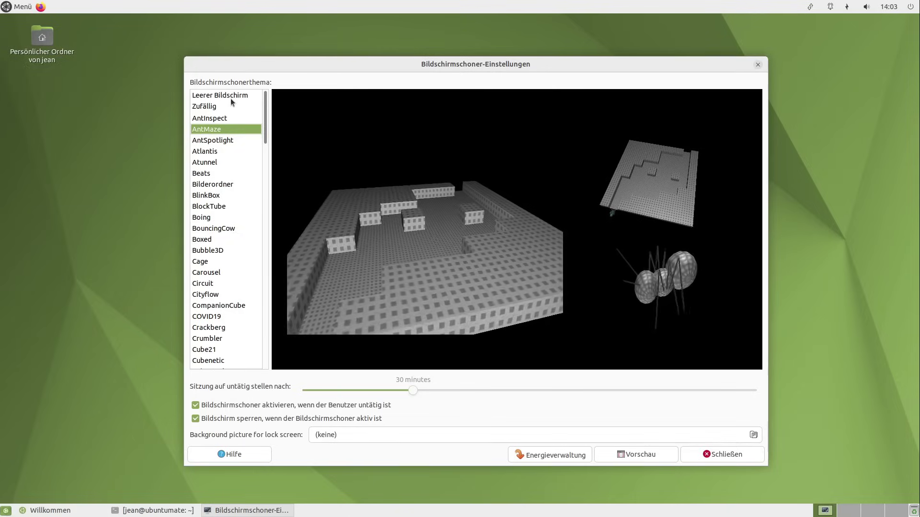
pyautogui.press('Down')
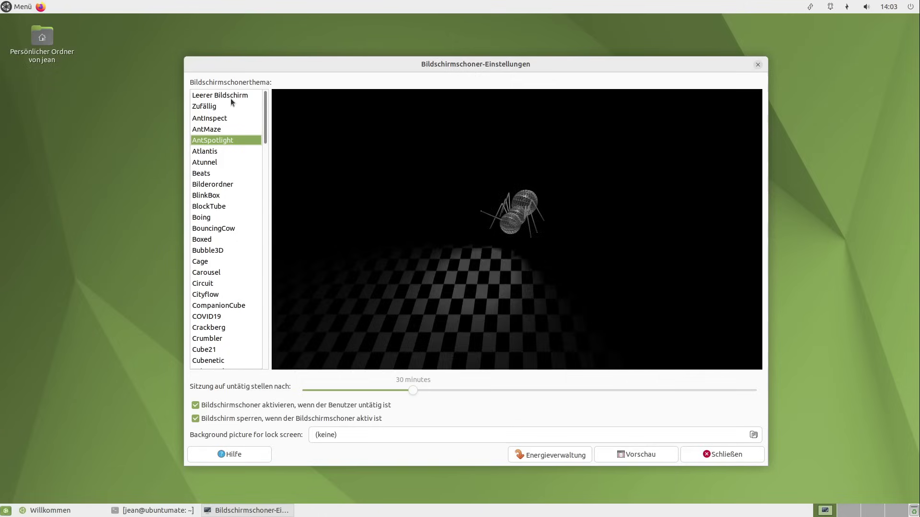
pyautogui.press('Down')
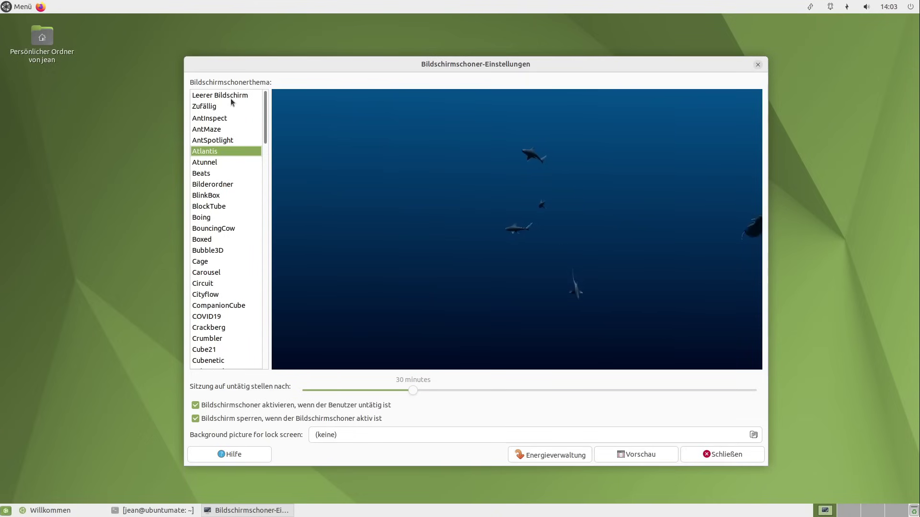
pyautogui.press('Down')
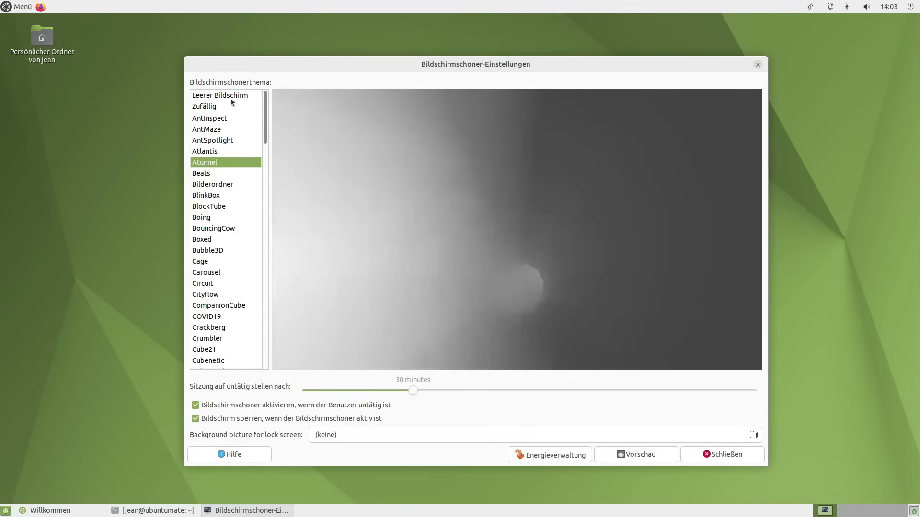
pyautogui.press('Down')
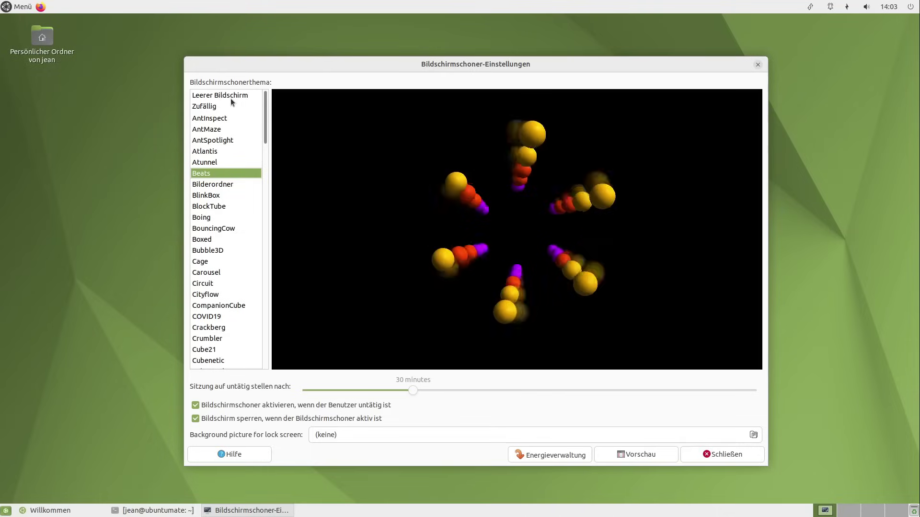
pyautogui.press('Down')
pyautogui.press('Down')
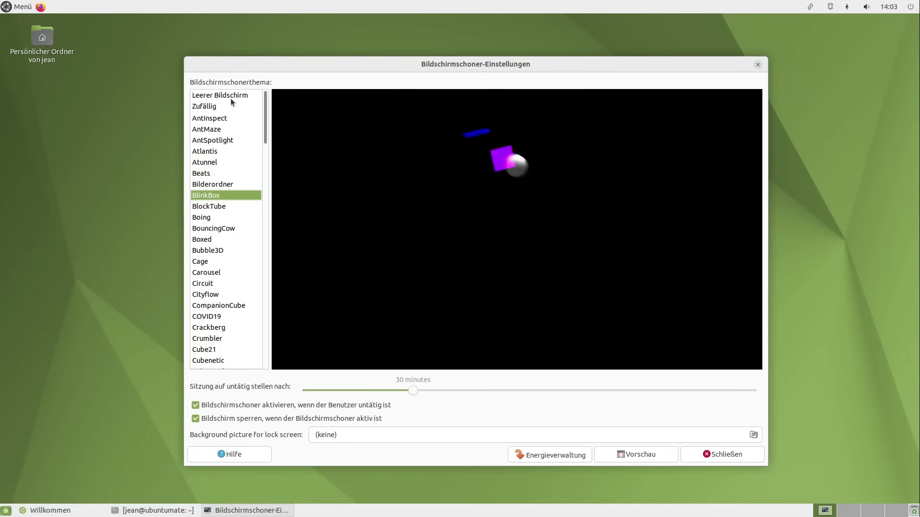
pyautogui.press('Down')
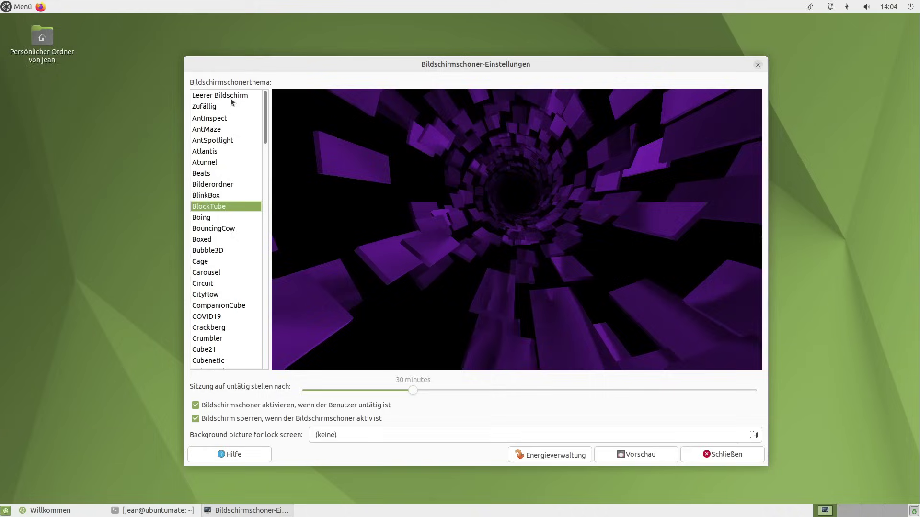
pyautogui.press('Down')
pyautogui.press('Down')
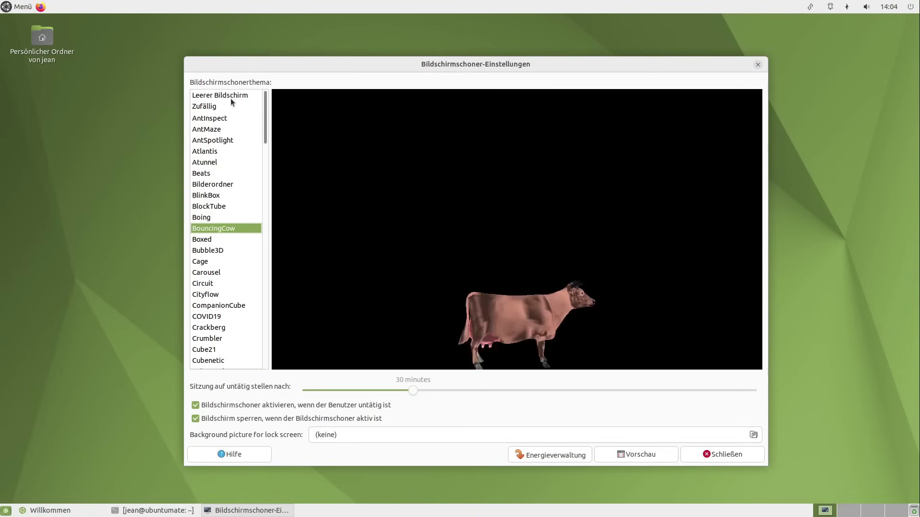
pyautogui.press('Down')
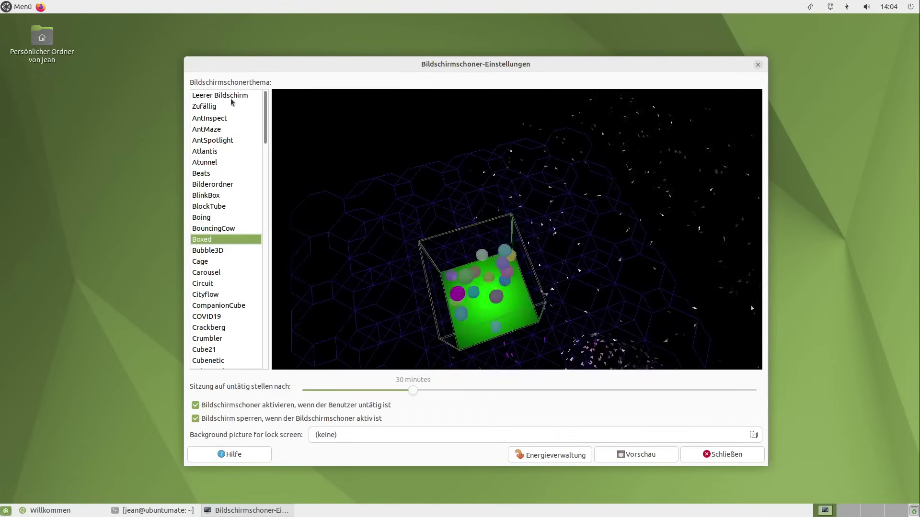
pyautogui.press('Down')
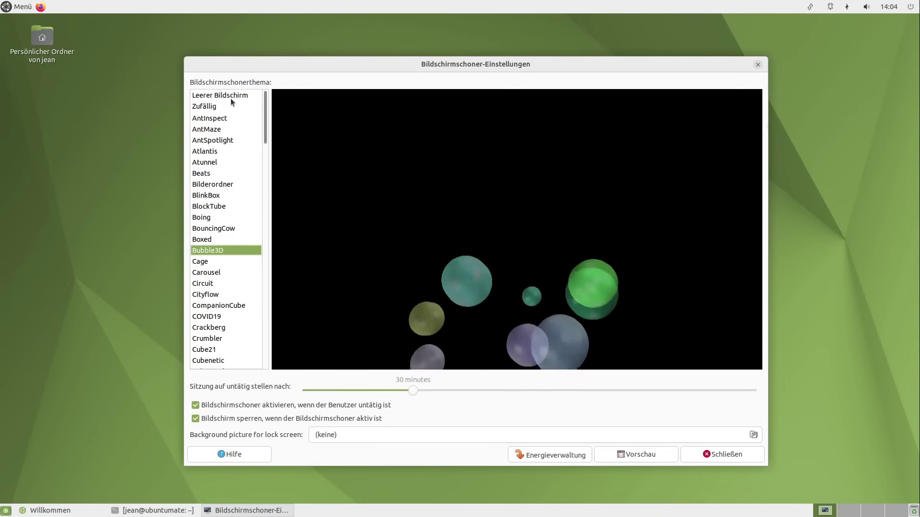
pyautogui.press('Down')
pyautogui.press('Down')
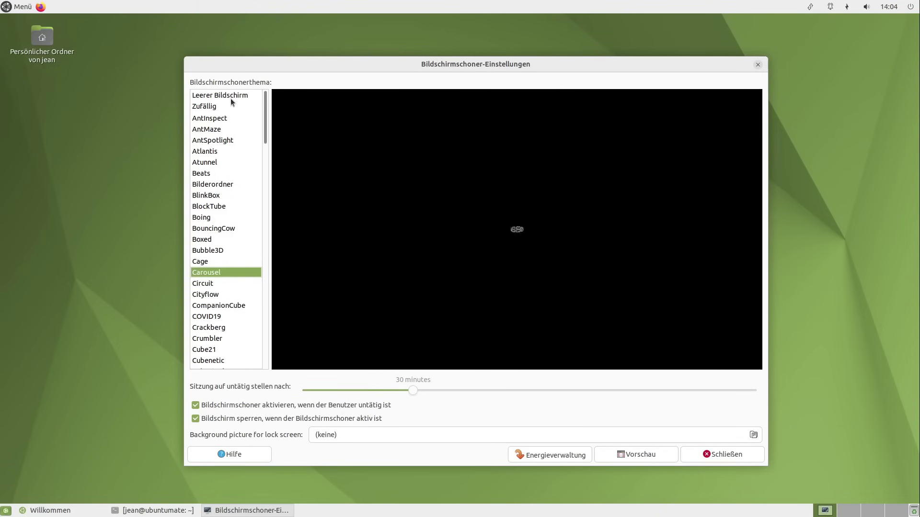
pyautogui.press('Down')
pyautogui.press('Down')
pyautogui.press('Down')
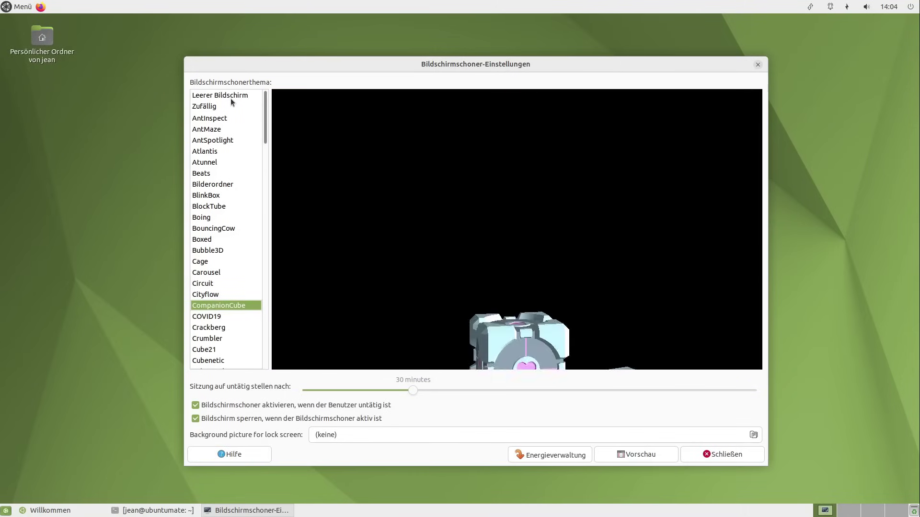
pyautogui.press('Down')
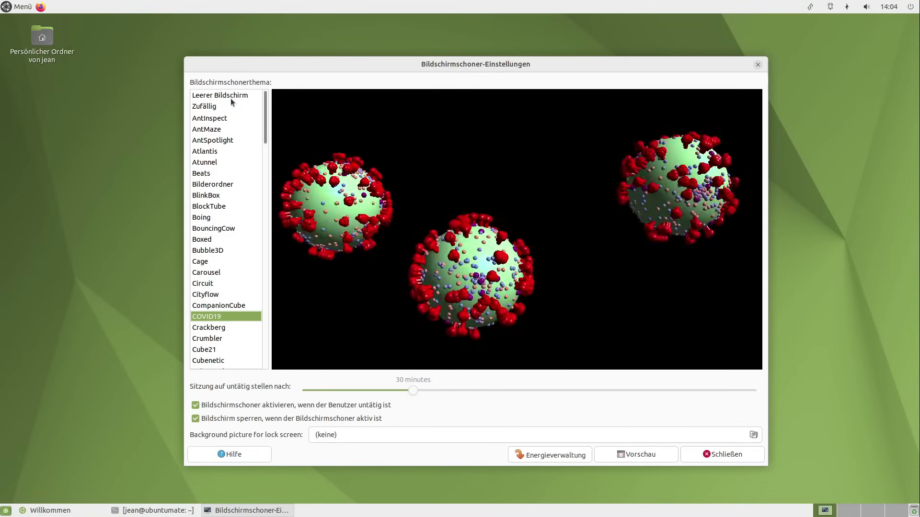
pyautogui.press('Down')
pyautogui.press('Up')
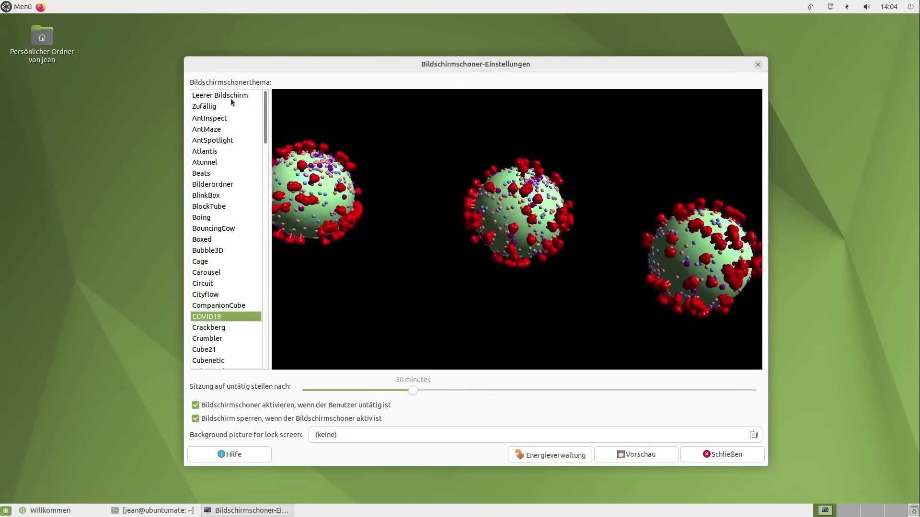
# Preview Crackberg through GLSchool, then settle on Pipes as the screensaver.
pyautogui.press('Down')
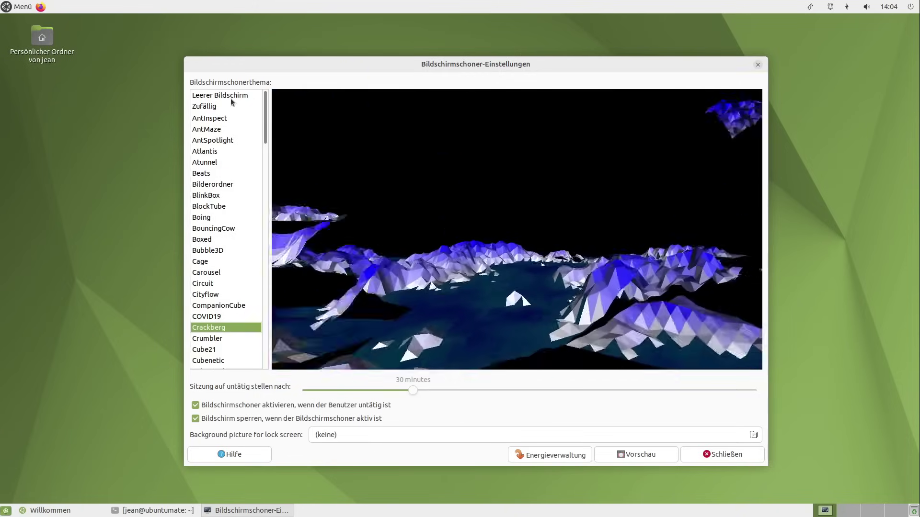
pyautogui.press('Down')
pyautogui.press('Down')
pyautogui.press('Down')
pyautogui.press('Down')
pyautogui.press('Down')
pyautogui.press('Down')
pyautogui.press('Down')
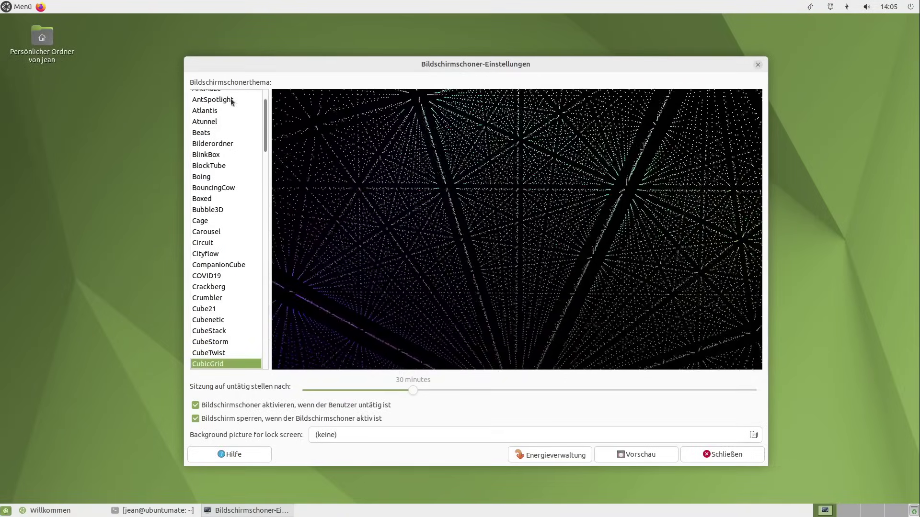
pyautogui.press('Down')
pyautogui.press('Down')
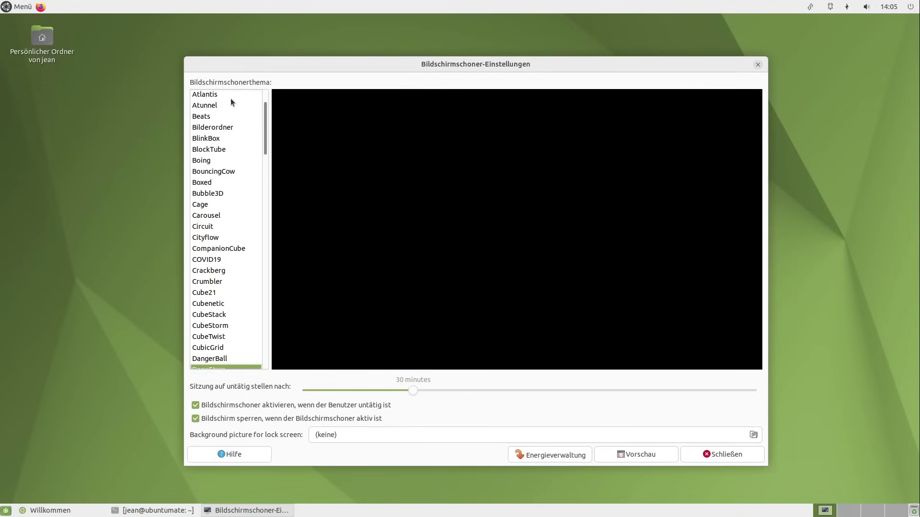
pyautogui.press('Down')
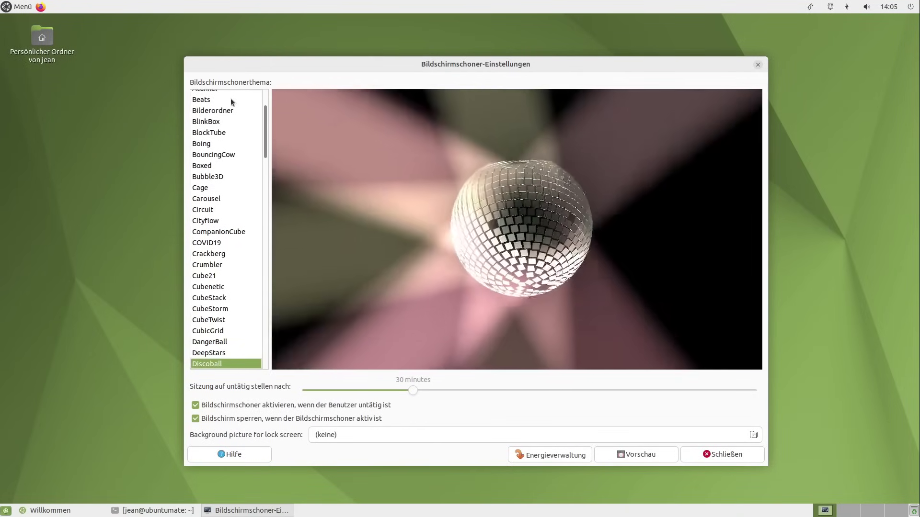
pyautogui.press('Down')
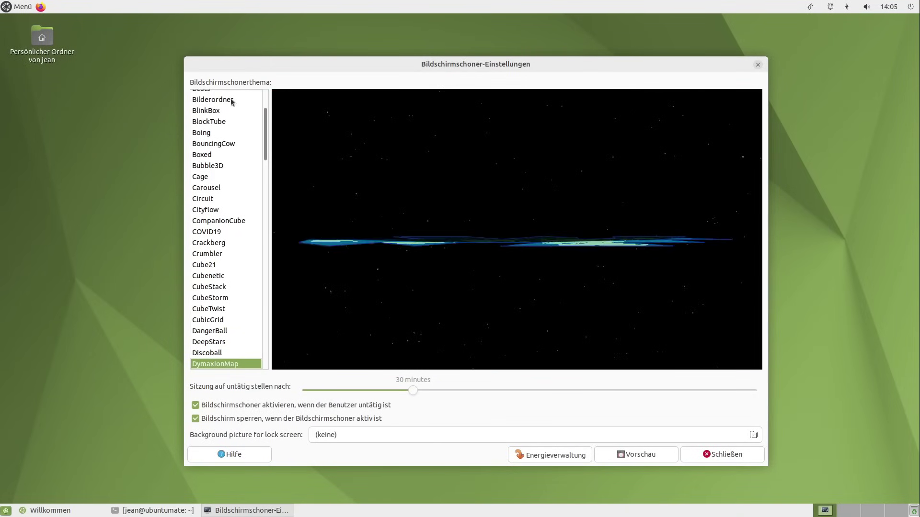
pyautogui.press('Down')
pyautogui.press('Down')
pyautogui.press('Down')
pyautogui.press('Down')
pyautogui.press('Down')
pyautogui.press('Down')
pyautogui.press('Down')
pyautogui.press('Down')
pyautogui.press('Down')
pyautogui.press('Down')
pyautogui.press('Down')
pyautogui.press('Down')
pyautogui.press('Down')
pyautogui.press('Down')
pyautogui.press('Down')
pyautogui.press('Down')
pyautogui.press('Down')
pyautogui.press('Down')
pyautogui.press('Down')
pyautogui.press('Down')
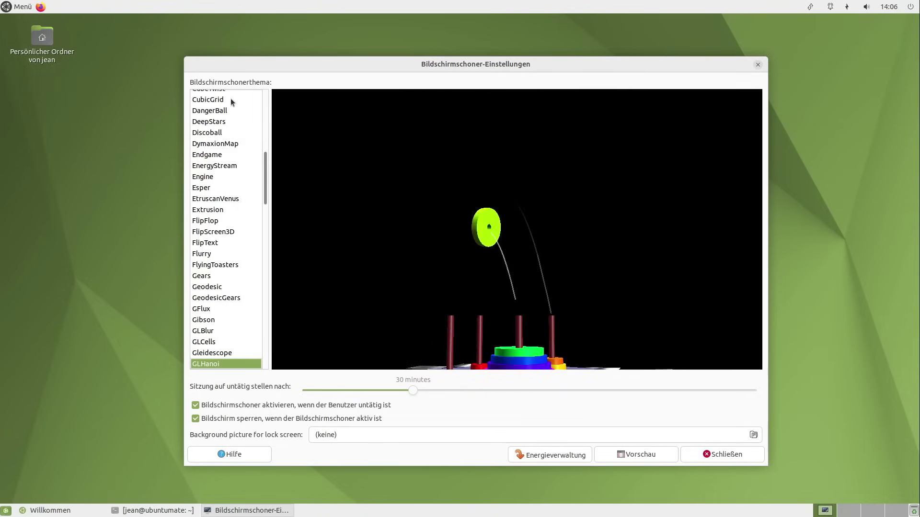
pyautogui.press('Down')
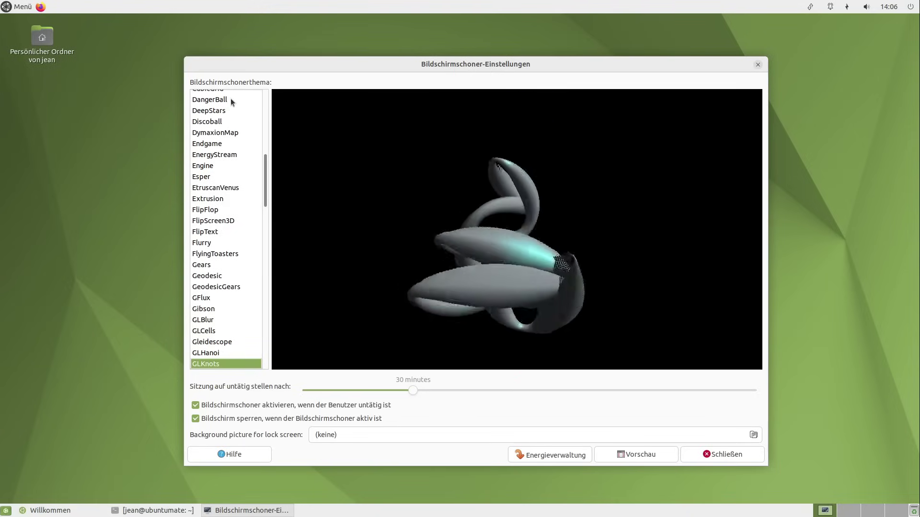
pyautogui.press('Down')
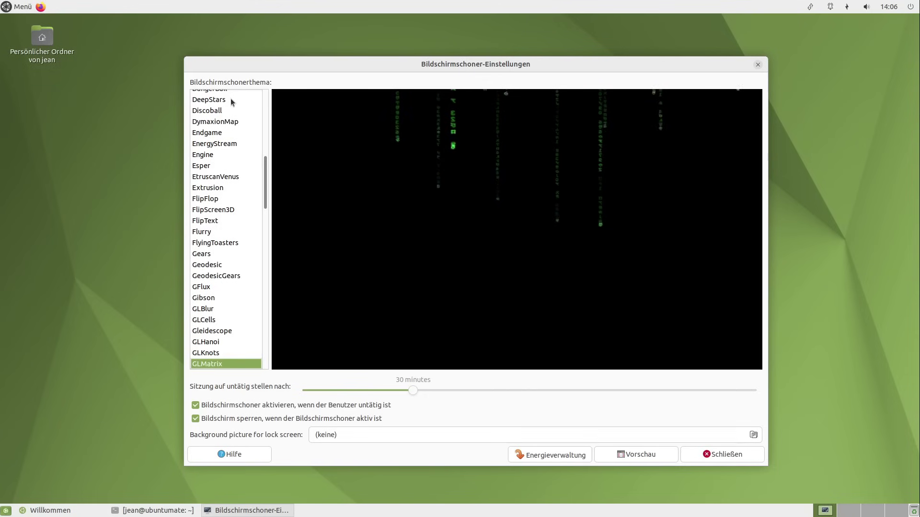
pyautogui.press('Down')
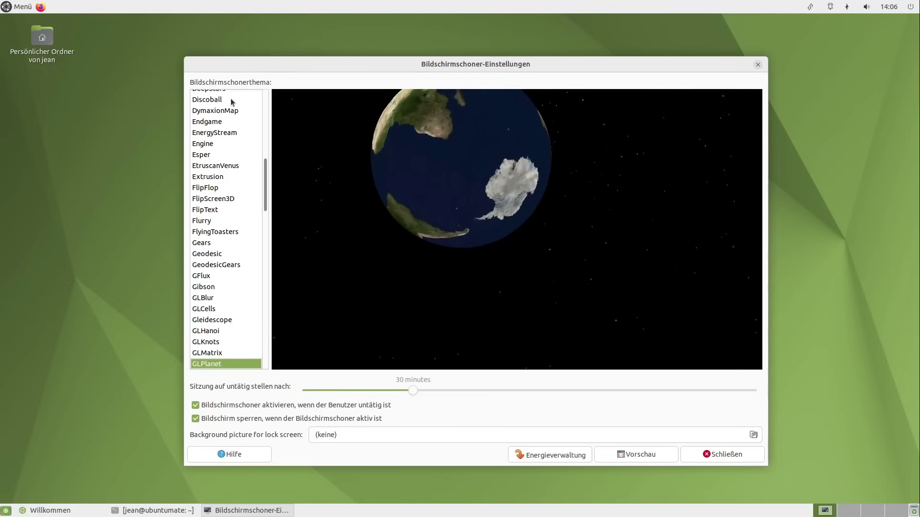
pyautogui.press('Down')
pyautogui.press('pagedown')
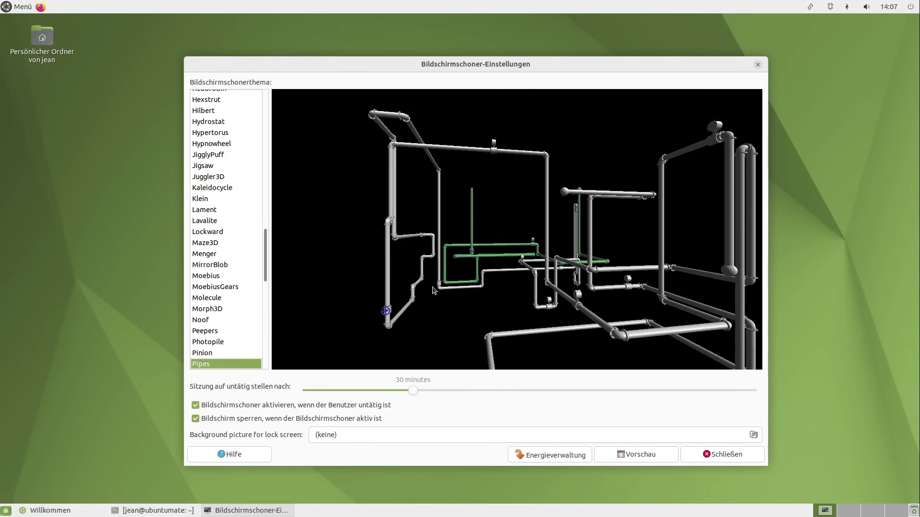
# Close the screensaver settings and open the Gemeinde page from the Welcome main menu.
pyautogui.click(725, 459)
pyautogui.scroll(-4, 493, 321)
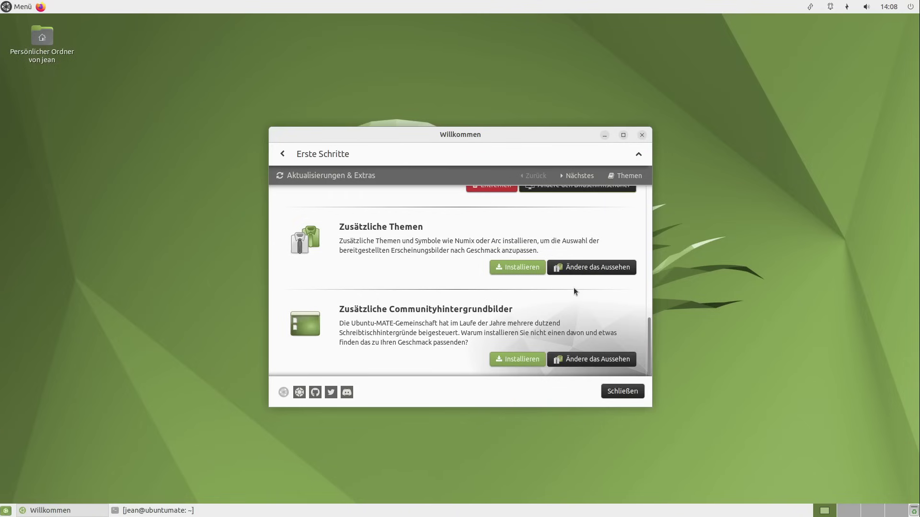
pyautogui.scroll(-1, 572, 296)
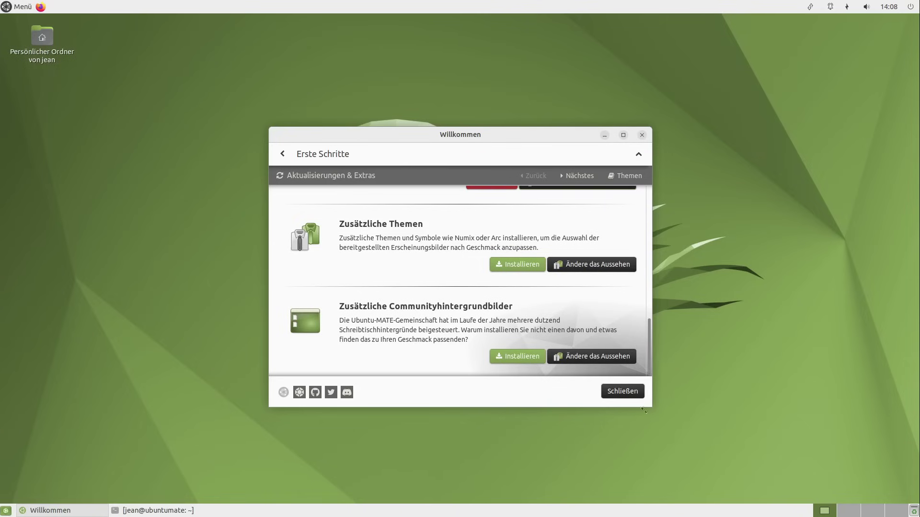
pyautogui.click(281, 158)
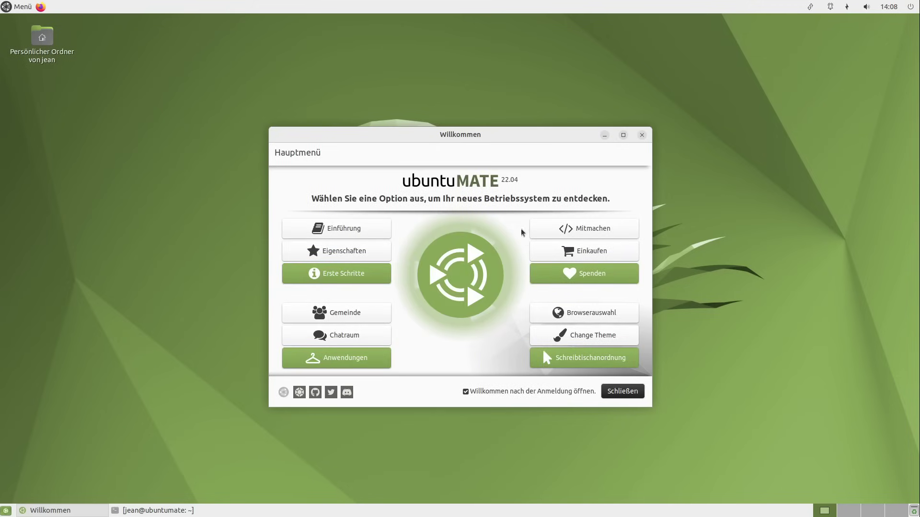
pyautogui.click(343, 314)
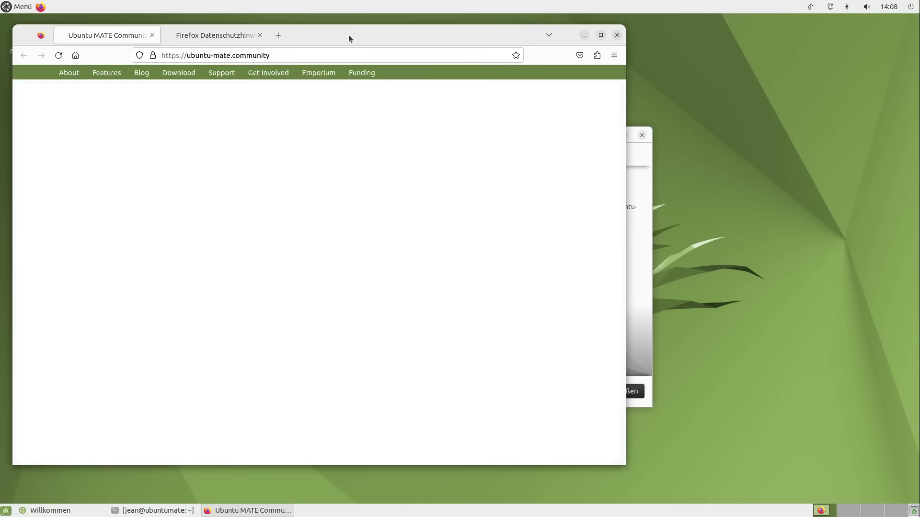
# Maximize the Firefox window showing the Ubuntu MATE Community forum.
pyautogui.doubleClick(349, 34)
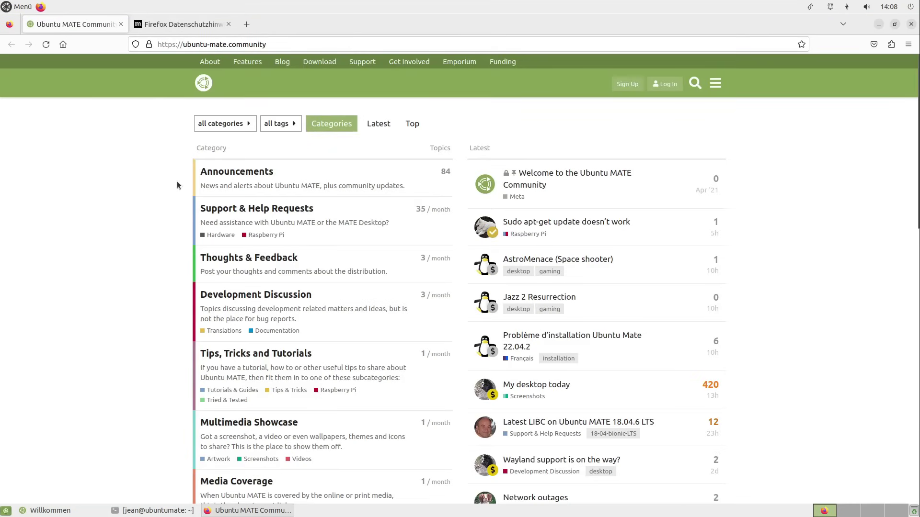
pyautogui.scroll(-15, 177, 182)
pyautogui.scroll(15, 174, 182)
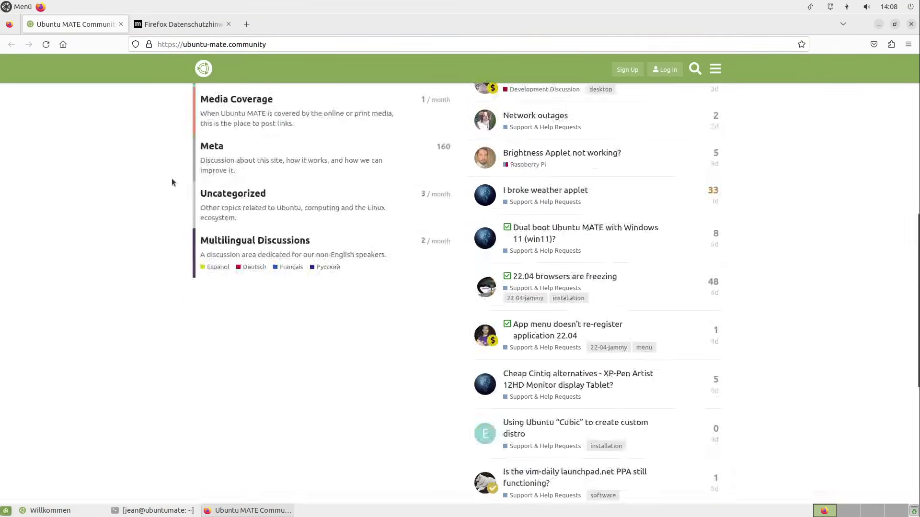
# Load forum.linuxguides.de in a new tab, dropping the privacy notice tab, and compare both tabs.
pyautogui.click(252, 27)
pyautogui.middleClick(170, 25)
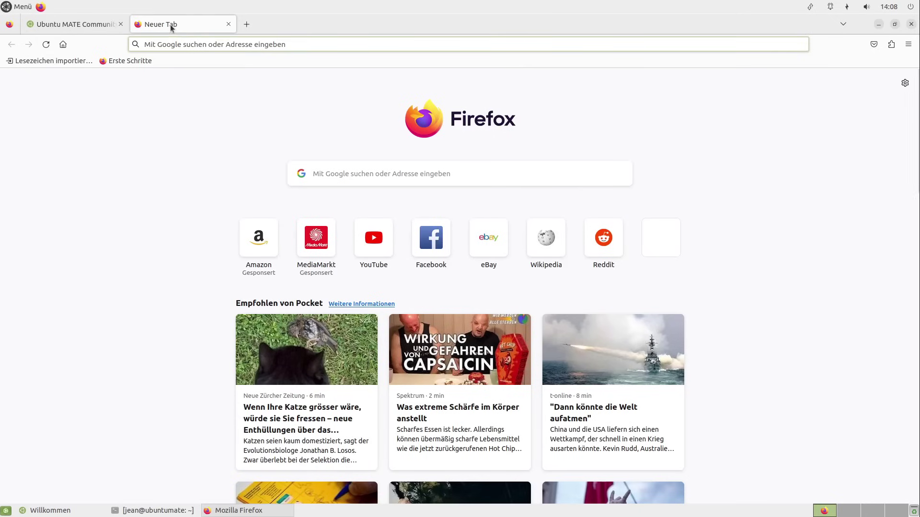
pyautogui.write('forum.linuxguides.de')
pyautogui.press('Return')
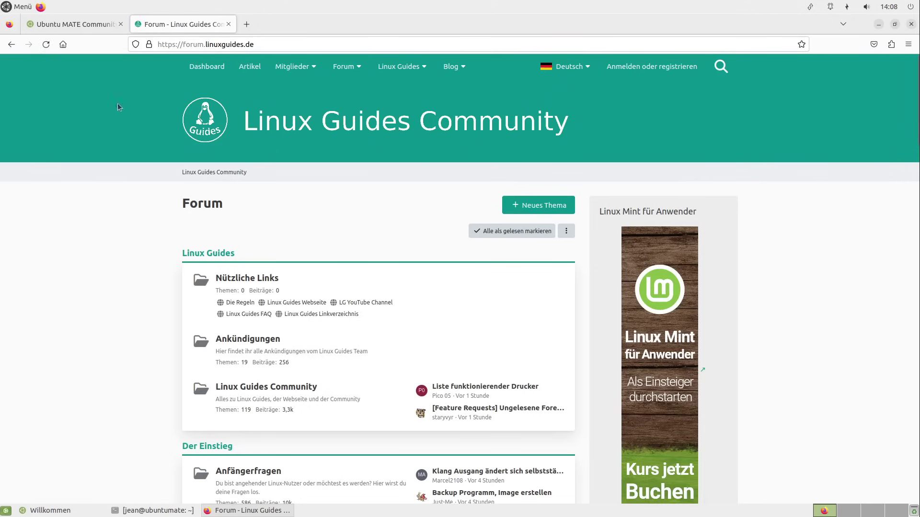
pyautogui.click(105, 28)
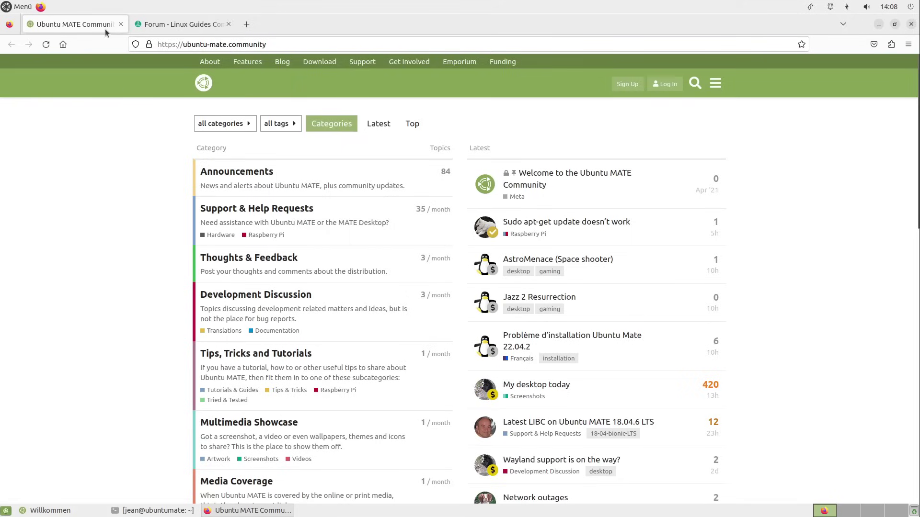
pyautogui.click(170, 27)
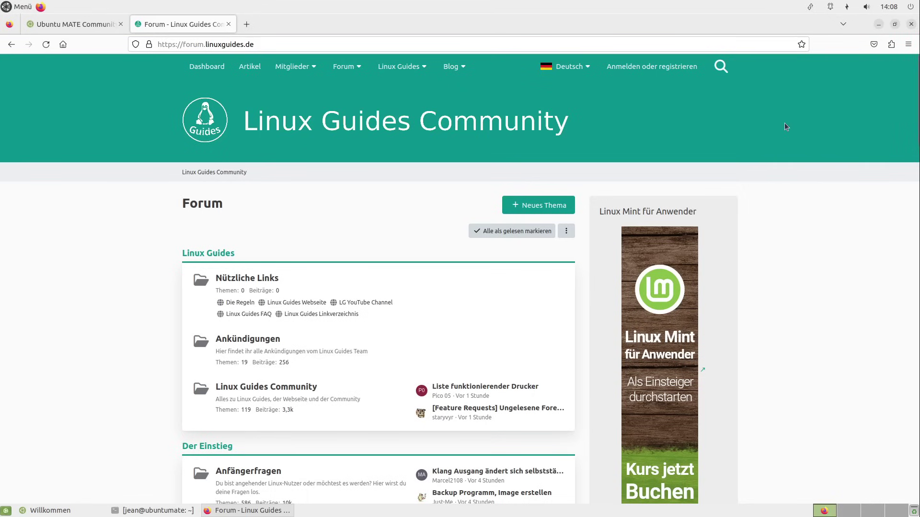
# Close Firefox, look at the Chatraum Discord page, then return to Hauptmenü.
pyautogui.click(911, 24)
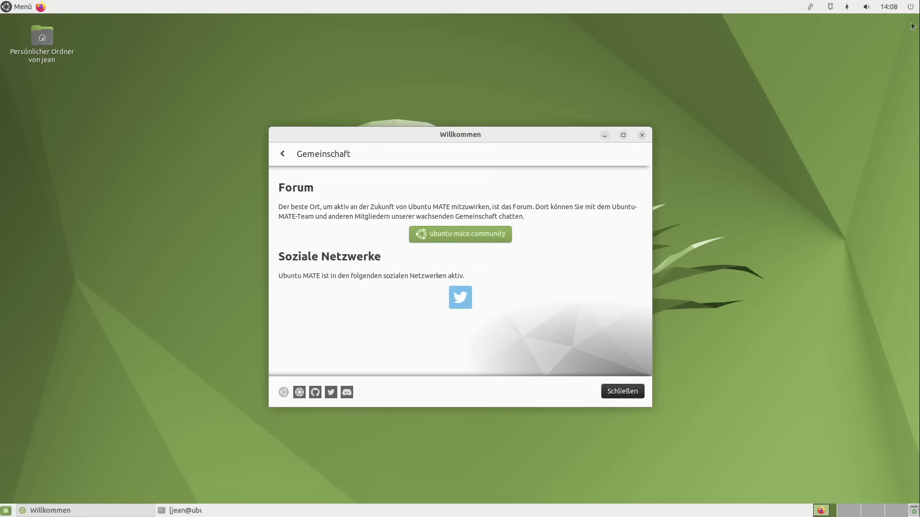
pyautogui.click(288, 154)
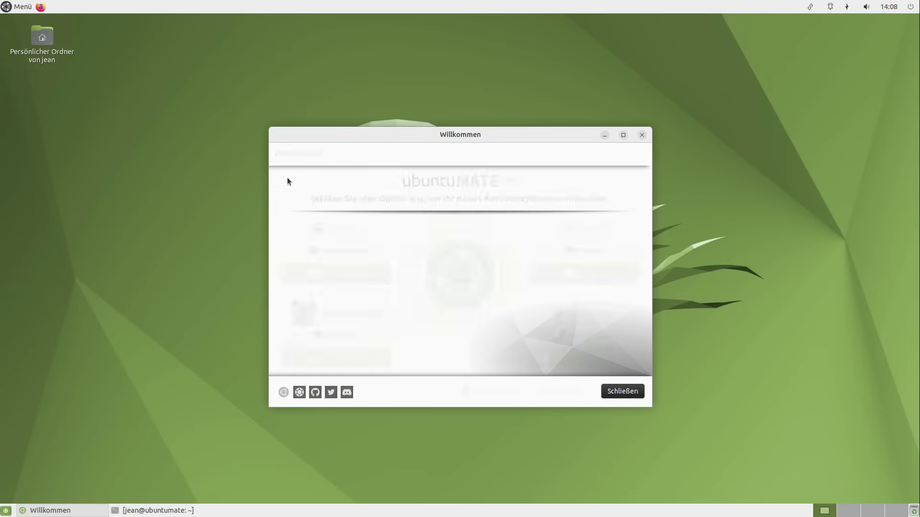
pyautogui.click(347, 393)
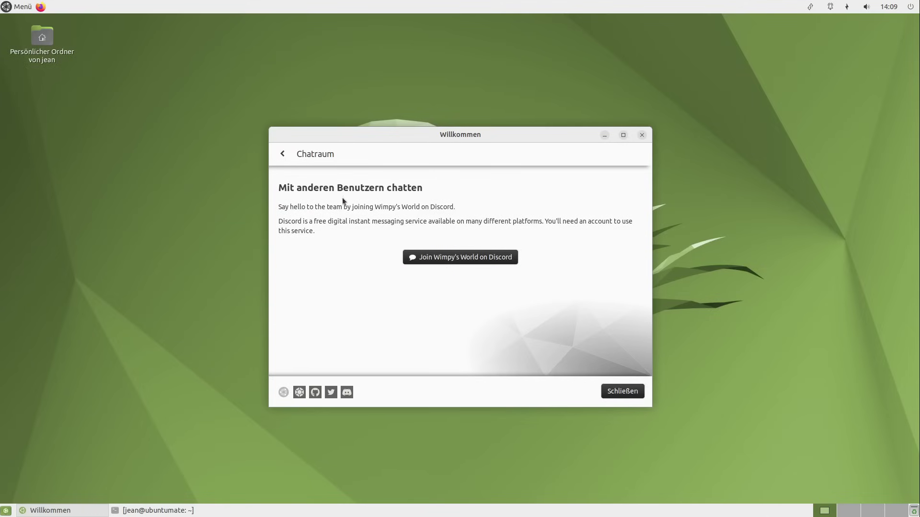
pyautogui.click(280, 154)
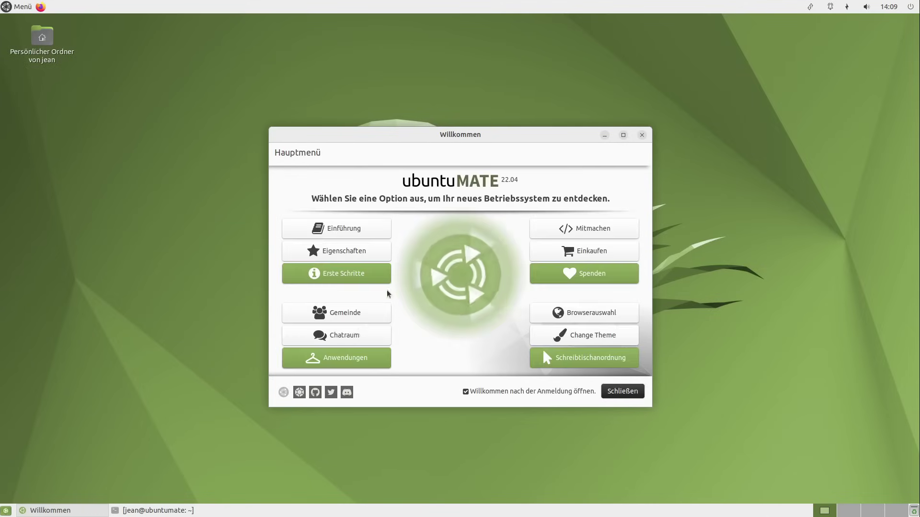
# Open the Software Boutique and move the Welcome window up-left and enlarge it.
pyautogui.click(348, 361)
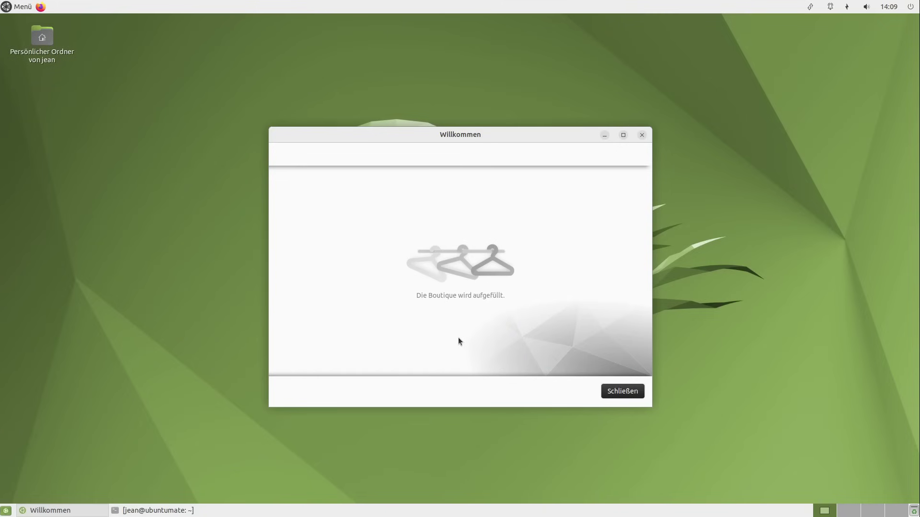
pyautogui.moveTo(468, 137); pyautogui.dragTo(434, 113)
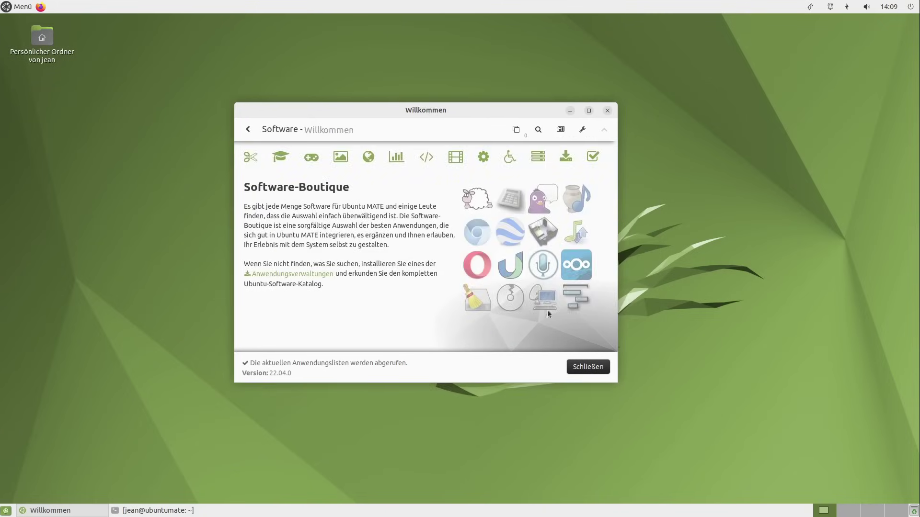
pyautogui.moveTo(618, 383); pyautogui.dragTo(690, 436)
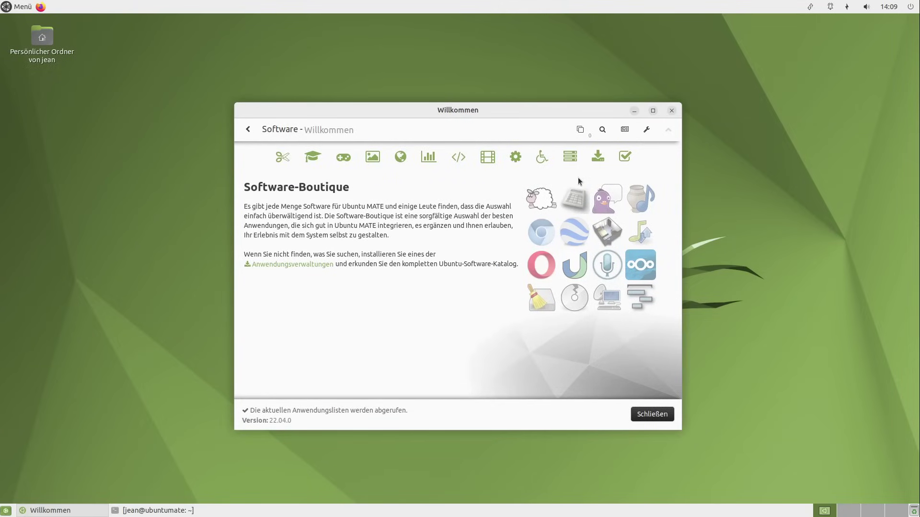
# Show the Zubehör category and scroll through GParted, KeePassXC, Redshift and VeraCrypt.
pyautogui.click(286, 160)
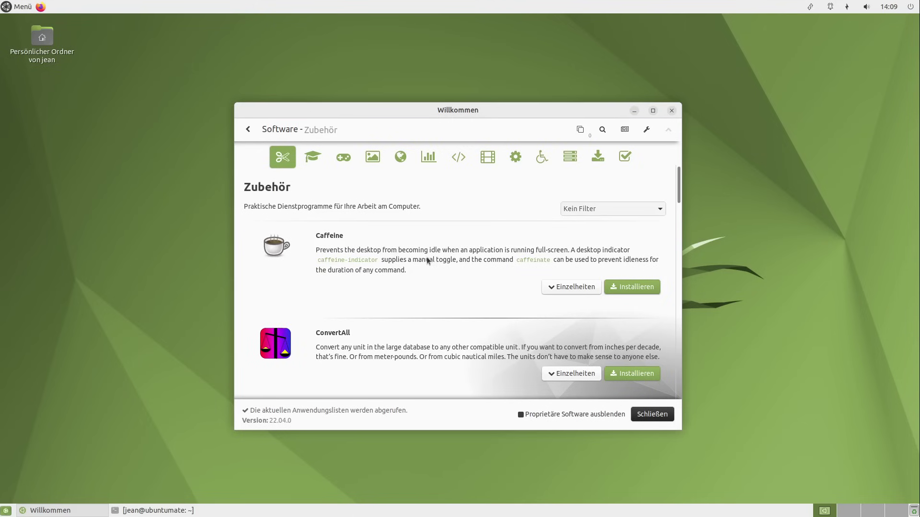
pyautogui.scroll(-1, 410, 258)
pyautogui.scroll(1, 407, 264)
pyautogui.scroll(-3, 406, 266)
pyautogui.scroll(3, 405, 267)
pyautogui.scroll(-3, 403, 282)
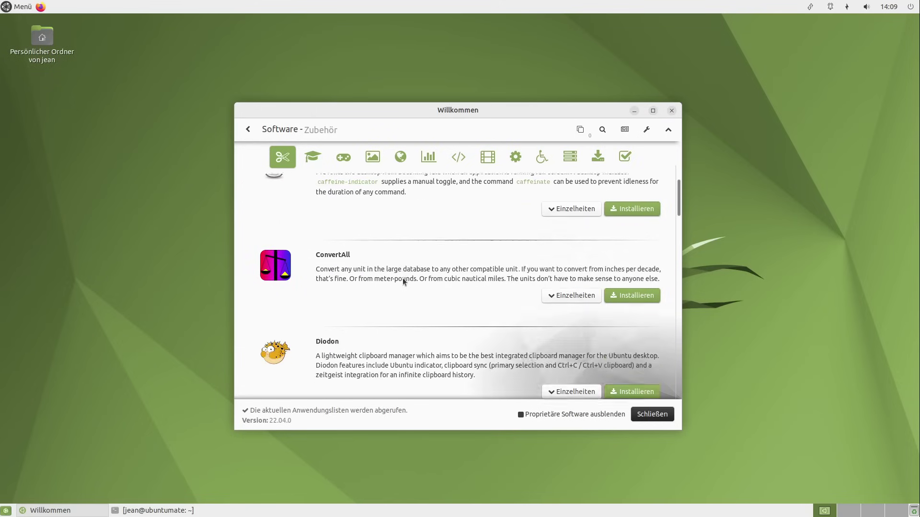
pyautogui.scroll(3, 403, 282)
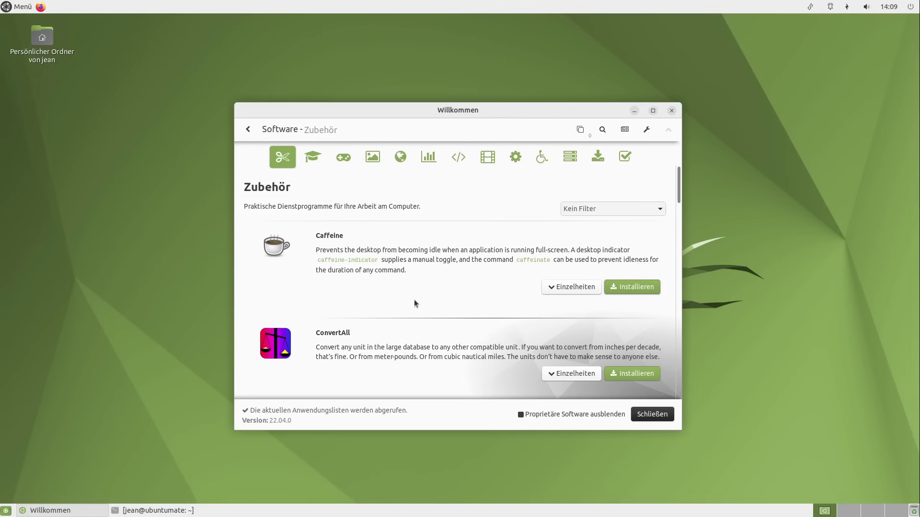
pyautogui.scroll(-10, 396, 333)
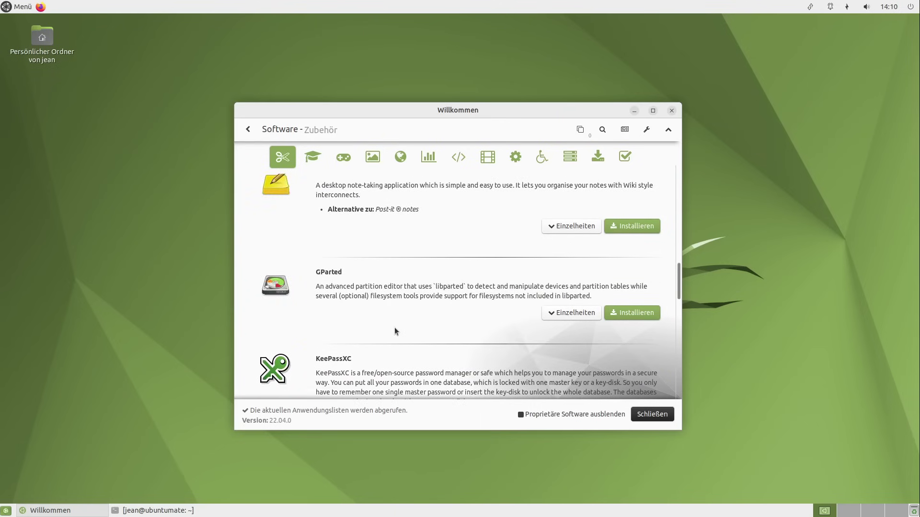
pyautogui.scroll(-6, 394, 327)
pyautogui.scroll(2, 404, 330)
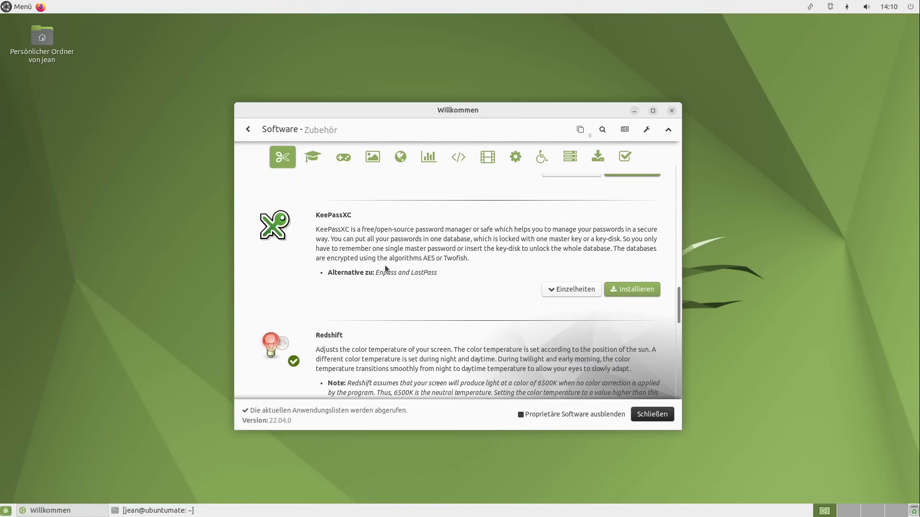
pyautogui.scroll(-8, 364, 292)
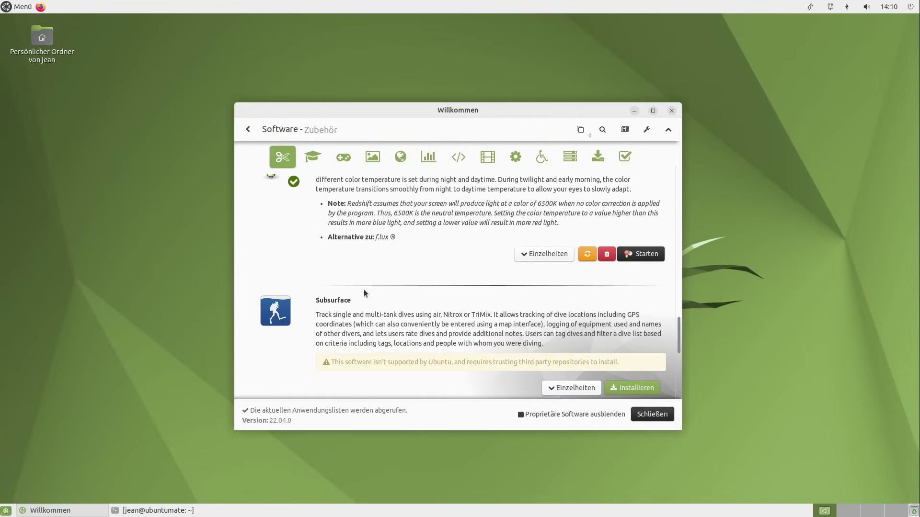
pyautogui.scroll(-3, 364, 290)
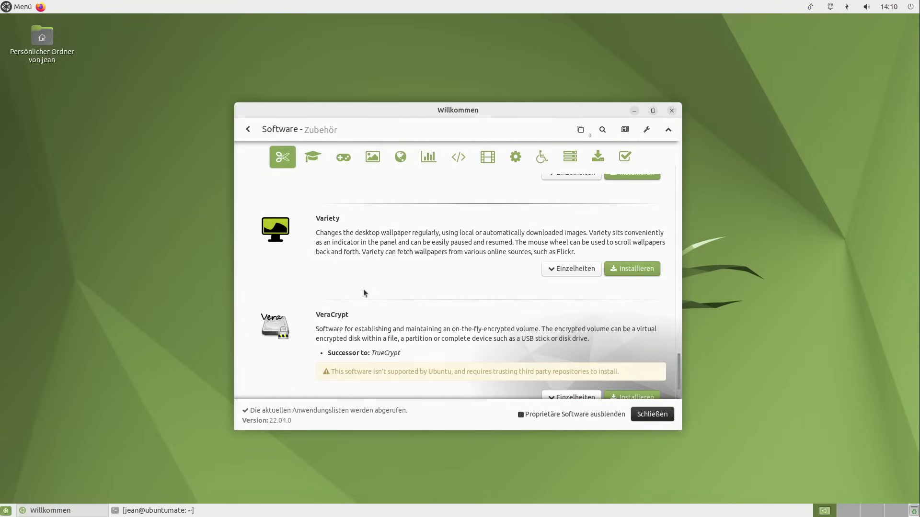
pyautogui.scroll(-1, 409, 300)
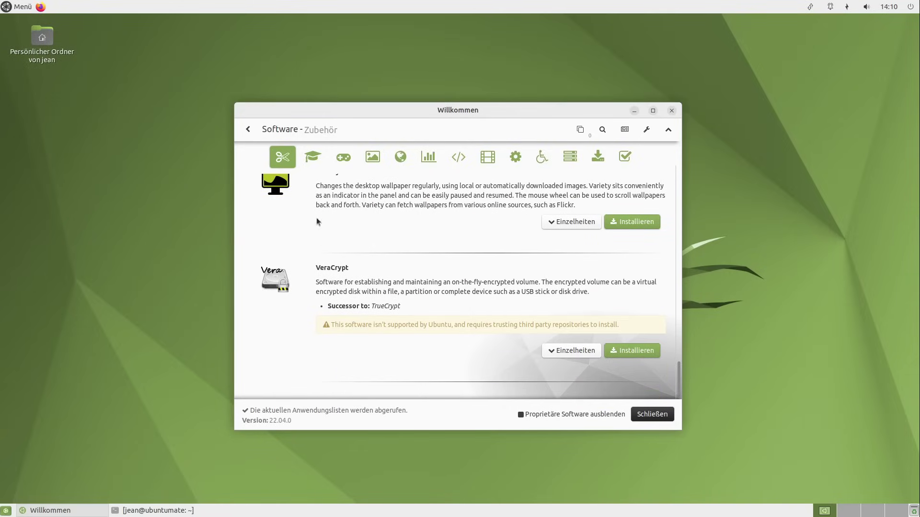
# Show the Bildung category and scroll through GCompris, gElemental and Tux Paint.
pyautogui.click(316, 160)
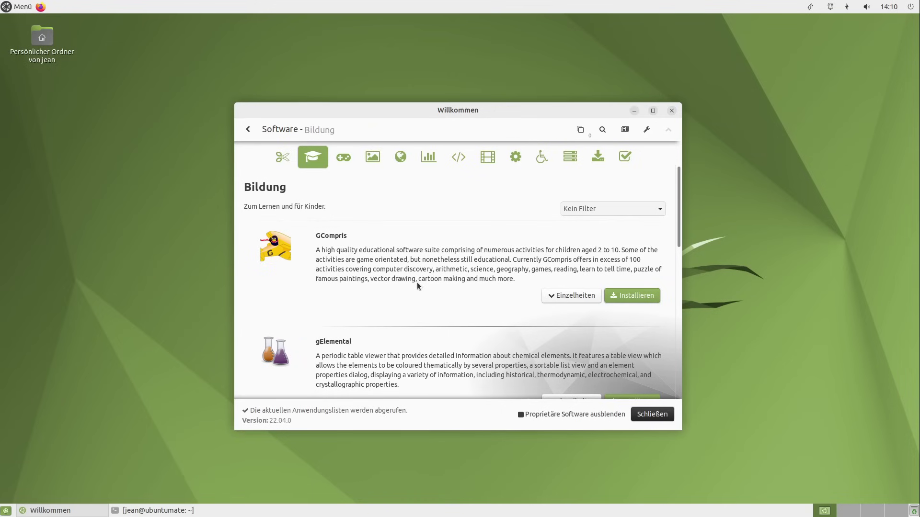
pyautogui.scroll(-5, 416, 283)
pyautogui.scroll(-4, 401, 283)
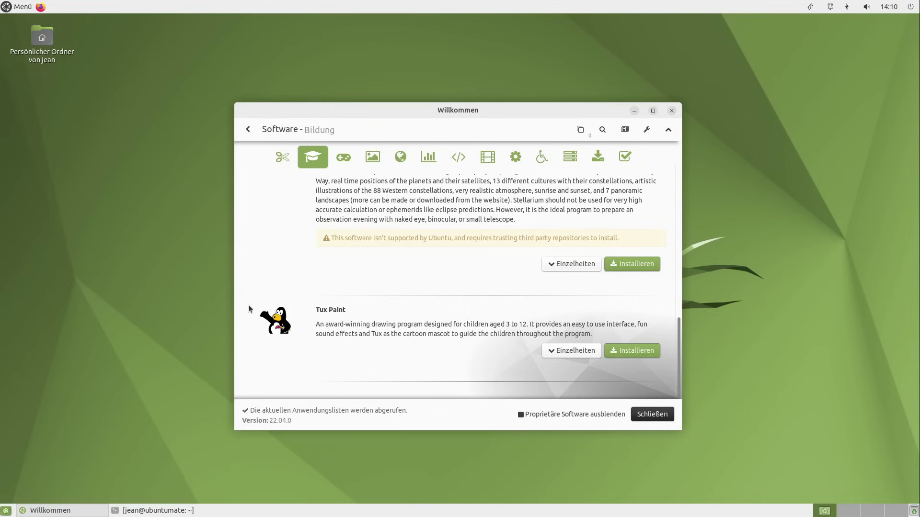
# Show the Spiele category and scroll through its full list of games.
pyautogui.click(347, 157)
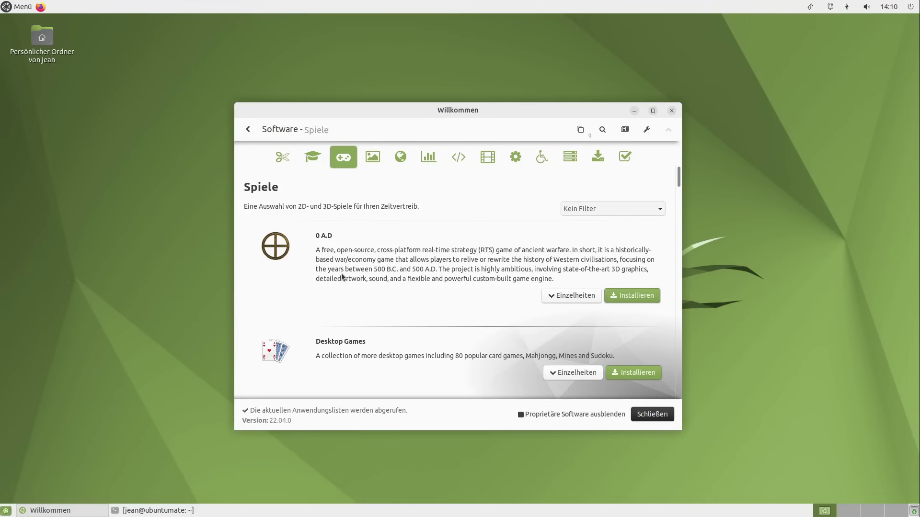
pyautogui.scroll(-3, 342, 277)
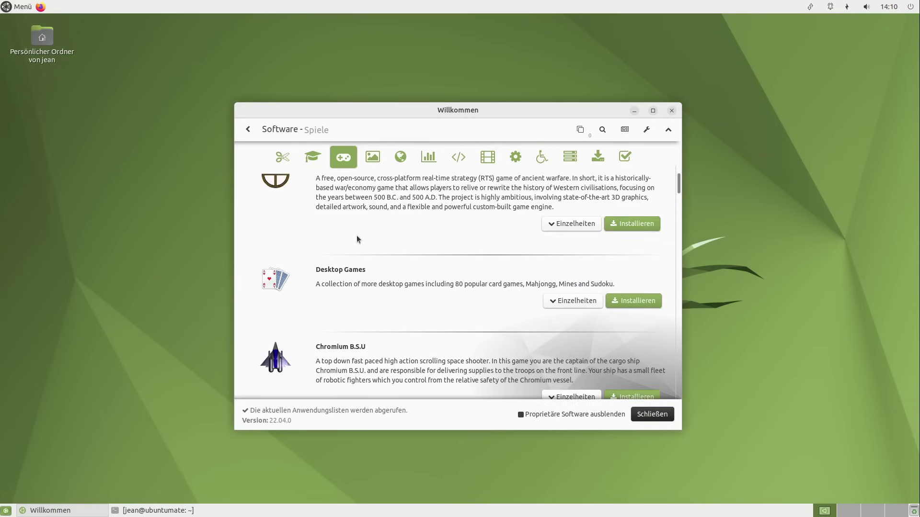
pyautogui.scroll(-2, 352, 286)
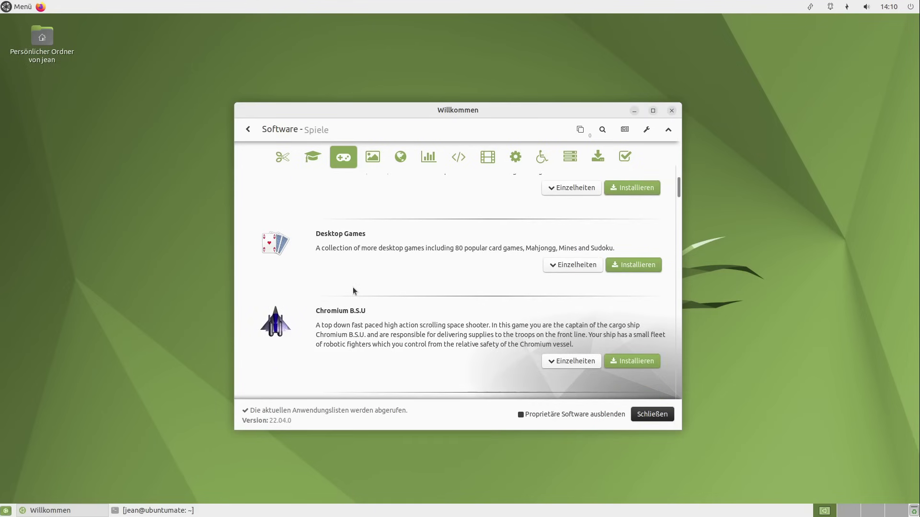
pyautogui.scroll(-3, 352, 290)
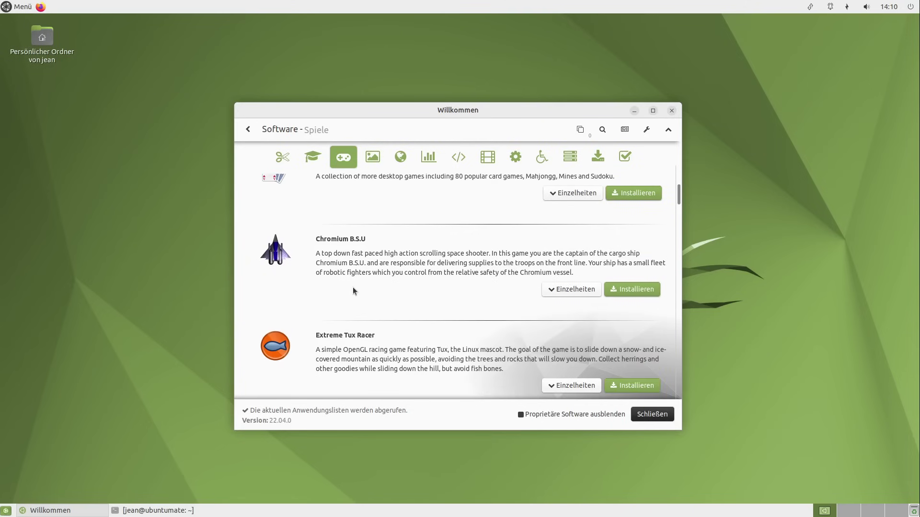
pyautogui.scroll(-3, 319, 271)
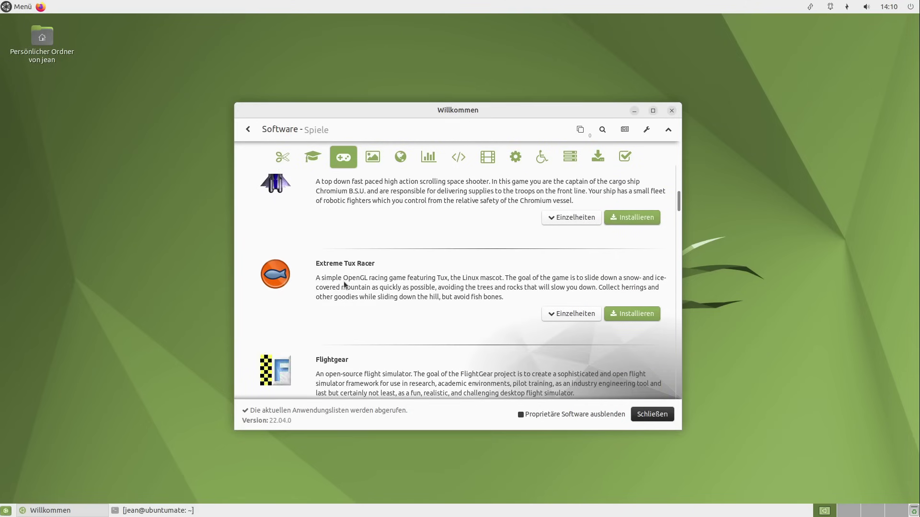
pyautogui.scroll(-3, 344, 283)
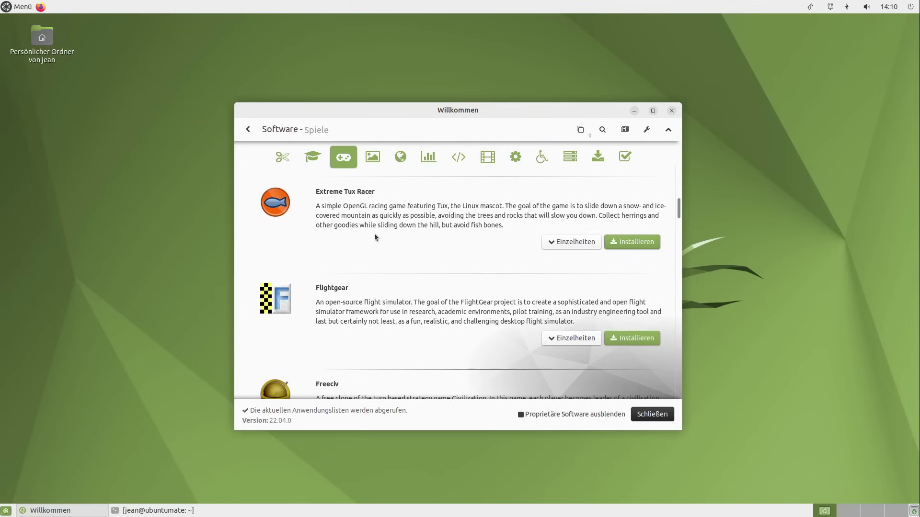
pyautogui.scroll(-6, 375, 246)
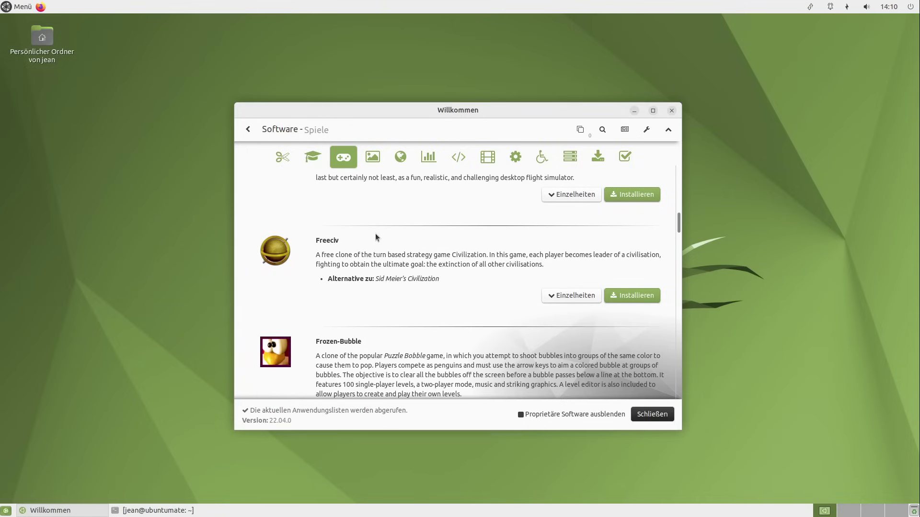
pyautogui.scroll(-9, 382, 272)
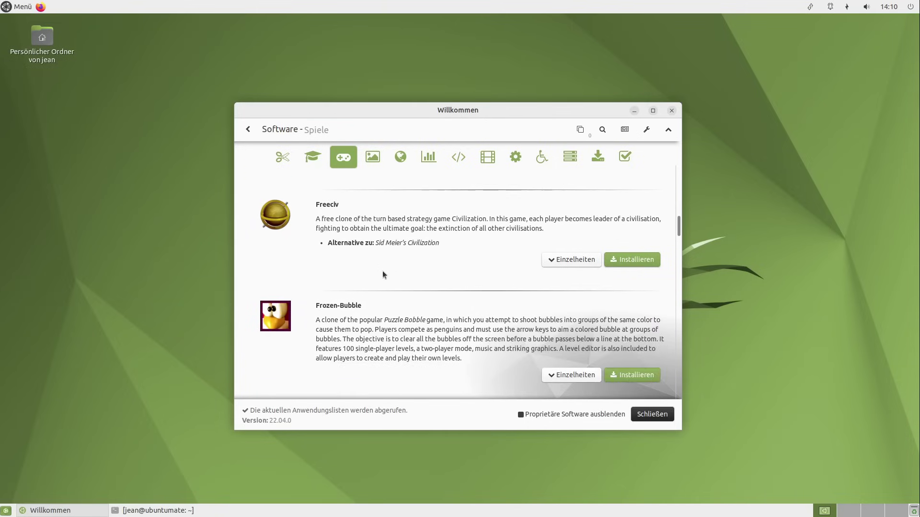
pyautogui.scroll(-20, 377, 249)
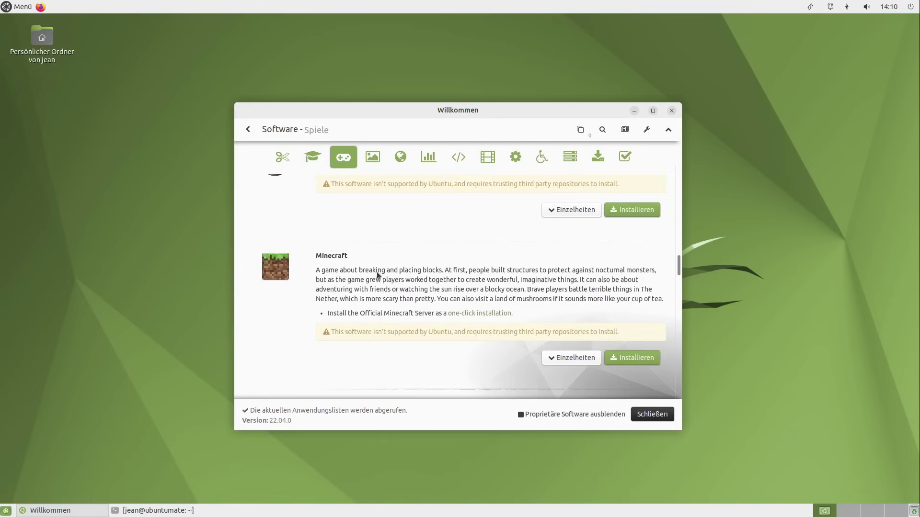
pyautogui.scroll(-20, 377, 277)
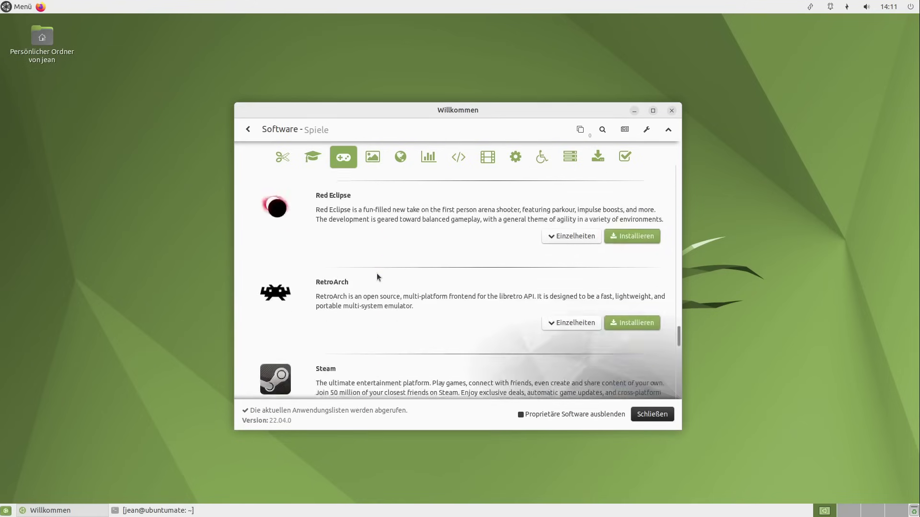
pyautogui.scroll(-5, 377, 276)
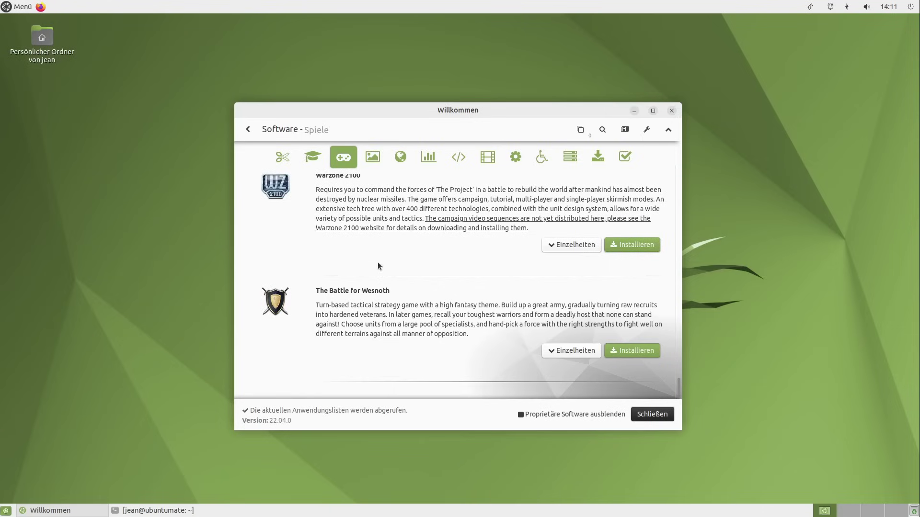
# Show the Grafik category and scroll through Blender, Darktable, GIMP, Scribus and Shotwell.
pyautogui.click(375, 162)
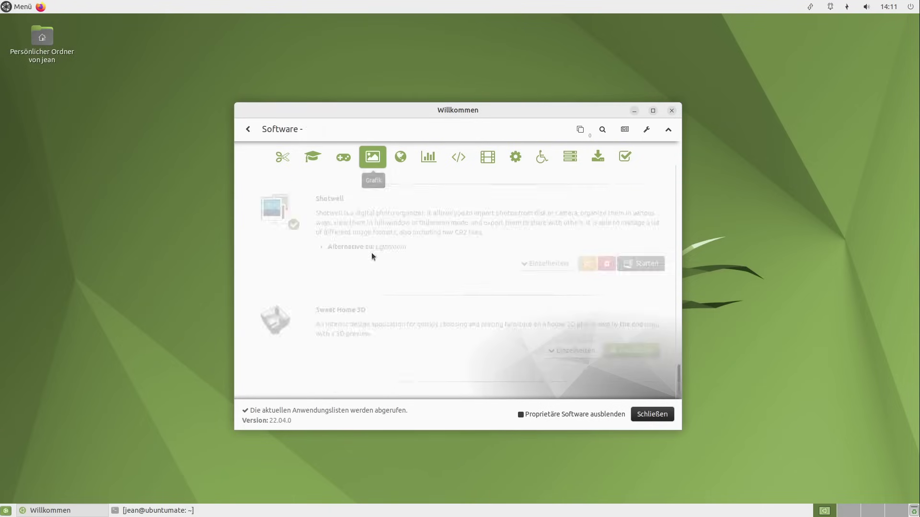
pyautogui.scroll(-5, 422, 306)
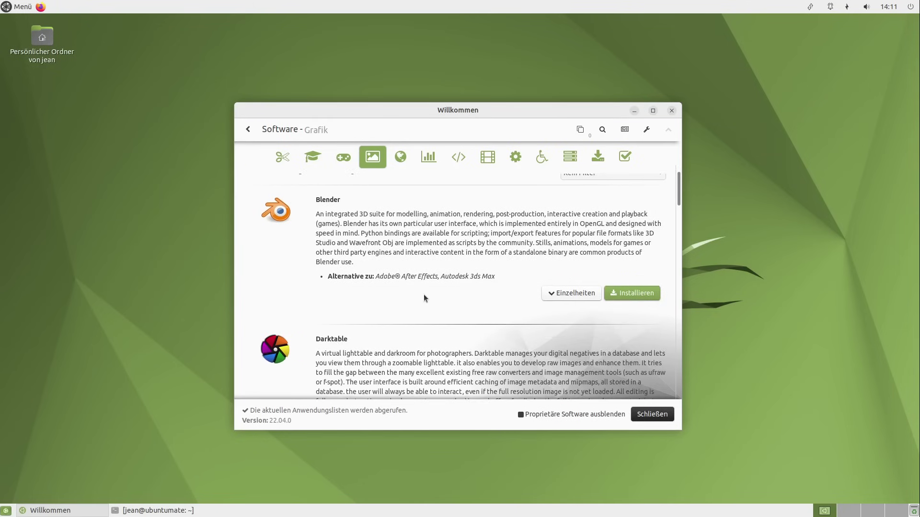
pyautogui.scroll(-15, 424, 297)
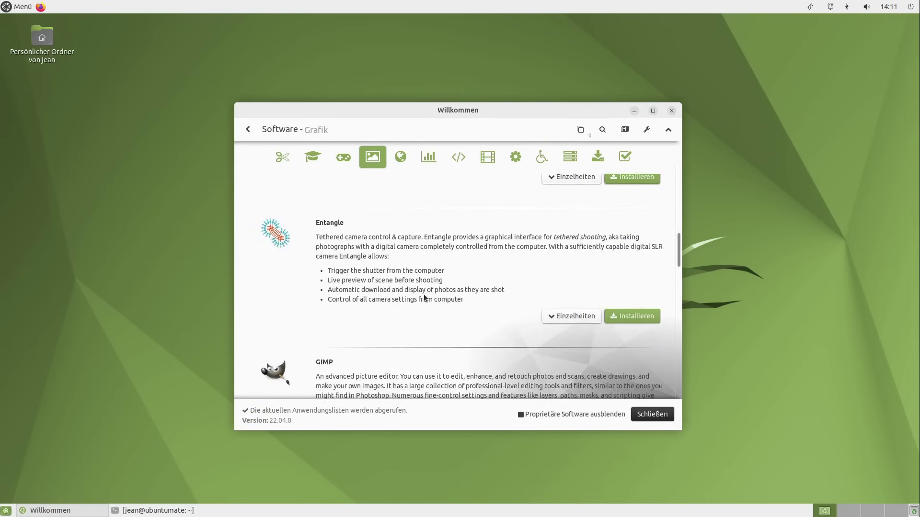
pyautogui.scroll(-15, 424, 296)
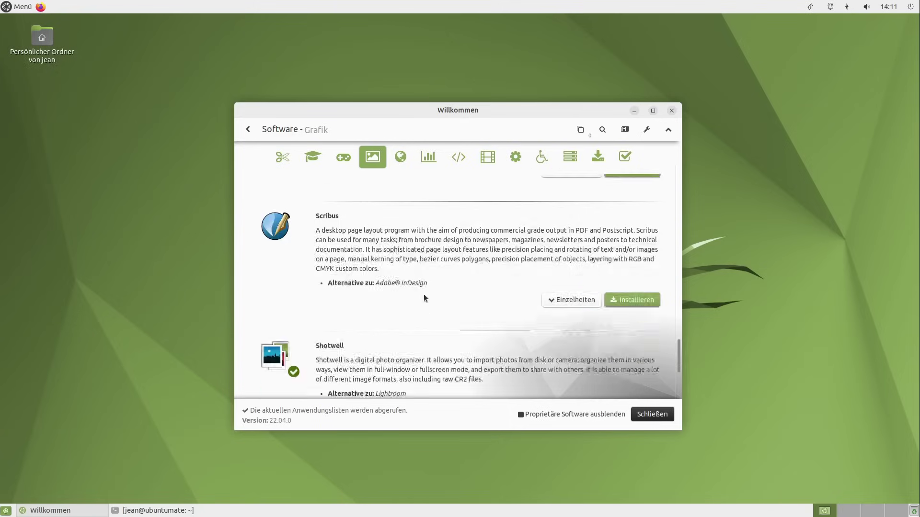
# Show the Internet category and browse apps such as Chromium, FileZilla, Skype, Slack and Thunderbird.
pyautogui.click(406, 159)
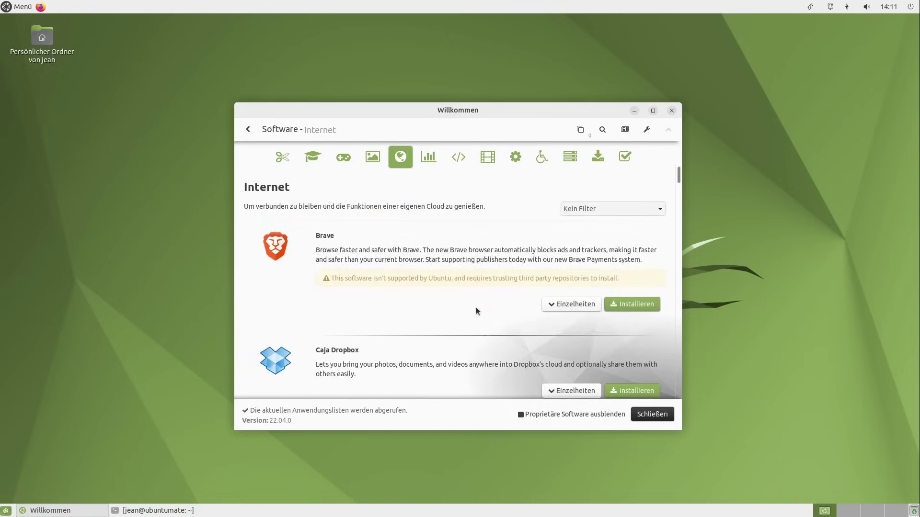
pyautogui.scroll(-6, 527, 288)
pyautogui.moveTo(677, 183); pyautogui.dragTo(490, 296)
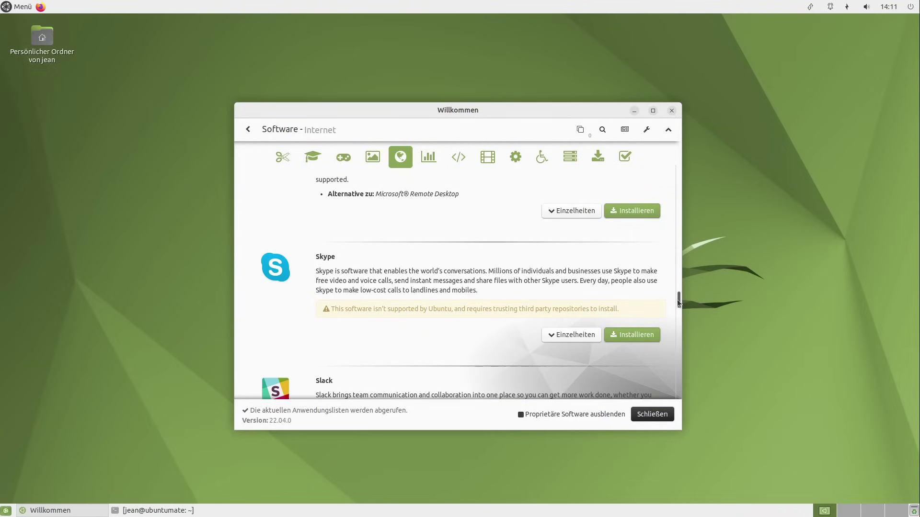
pyautogui.moveTo(678, 302); pyautogui.dragTo(644, 303)
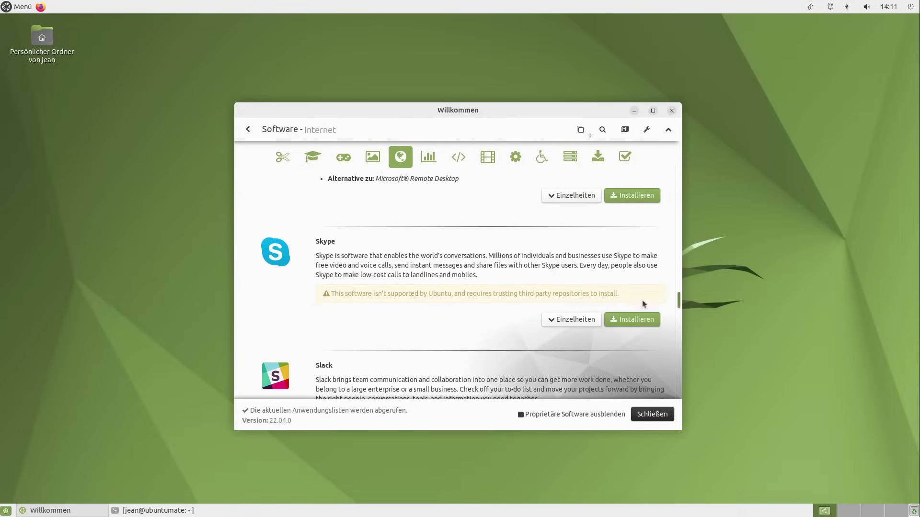
# Browse the Büro apps, expanding and collapsing TeXworks details, then show Programmierung (d-feet, Geany).
pyautogui.click(424, 156)
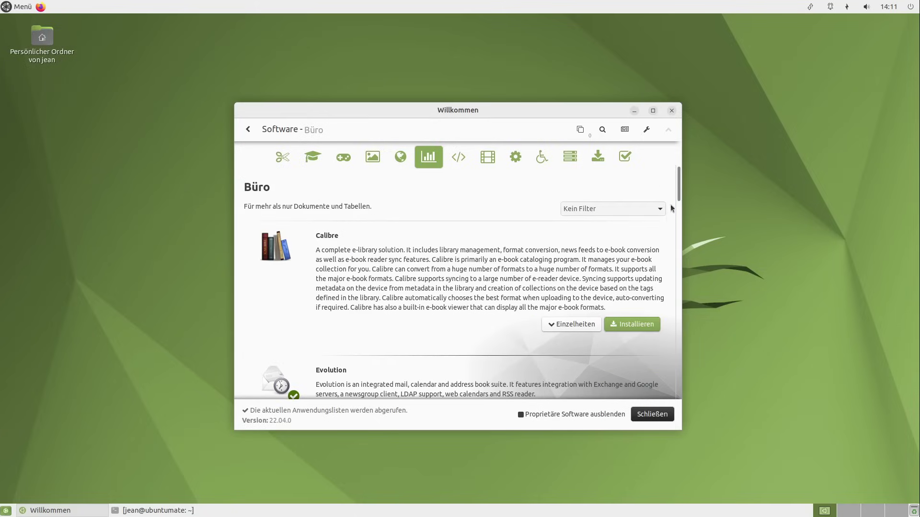
pyautogui.moveTo(680, 189); pyautogui.dragTo(686, 394)
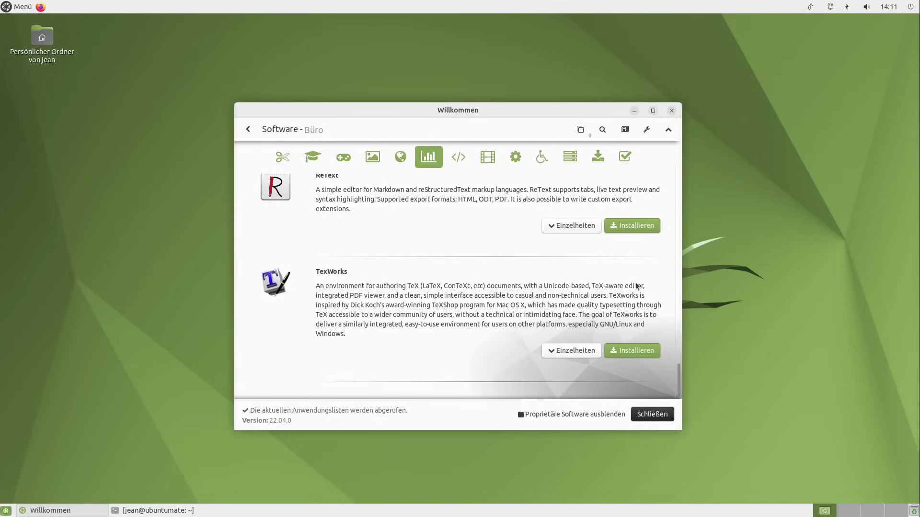
pyautogui.click(572, 350)
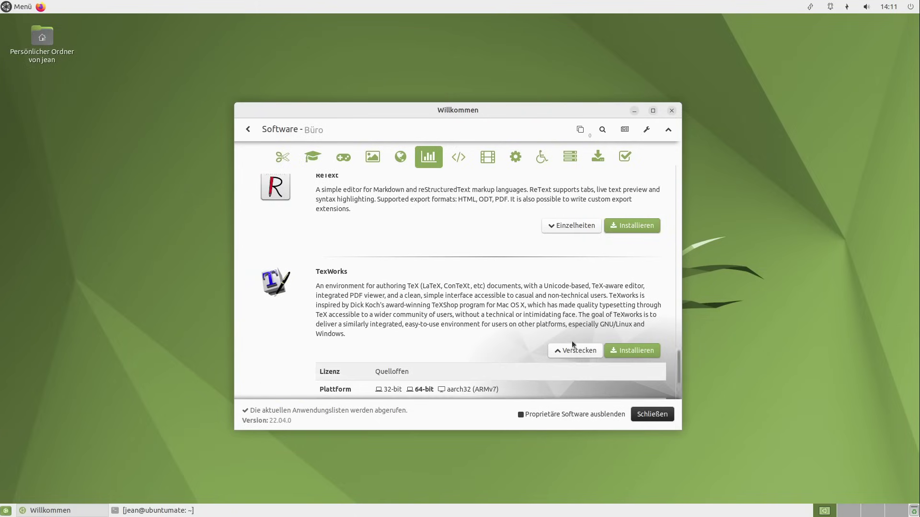
pyautogui.scroll(-3, 570, 340)
pyautogui.click(587, 280)
pyautogui.scroll(10, 568, 243)
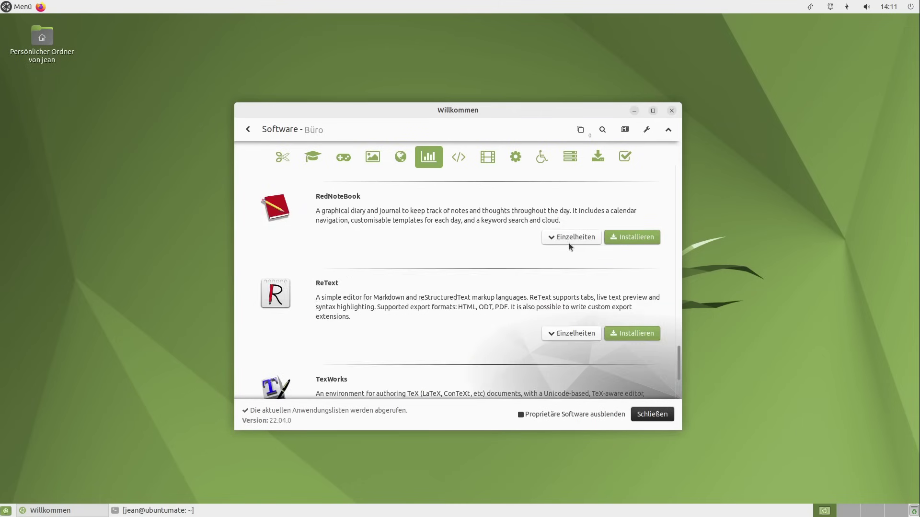
pyautogui.scroll(15, 568, 248)
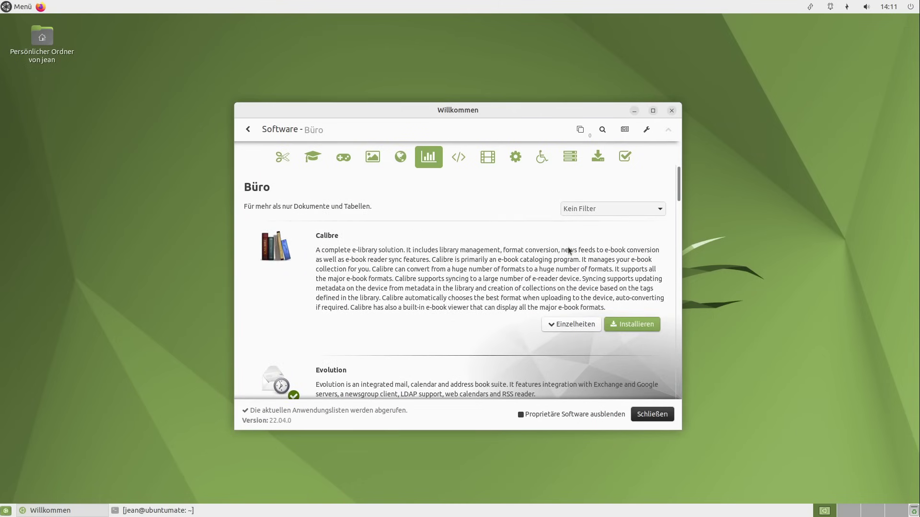
pyautogui.click(456, 163)
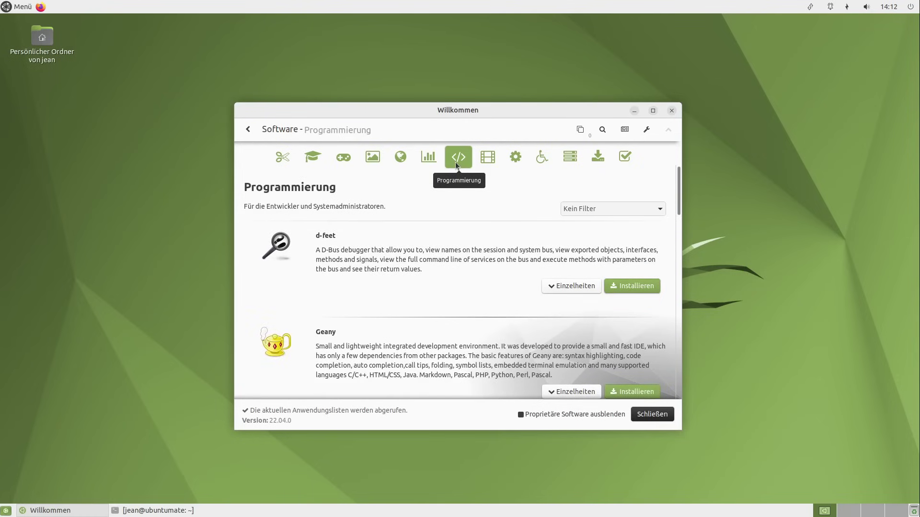
# Look through the Klang & Film category, then return to the Welcome Hauptmenü.
pyautogui.click(487, 158)
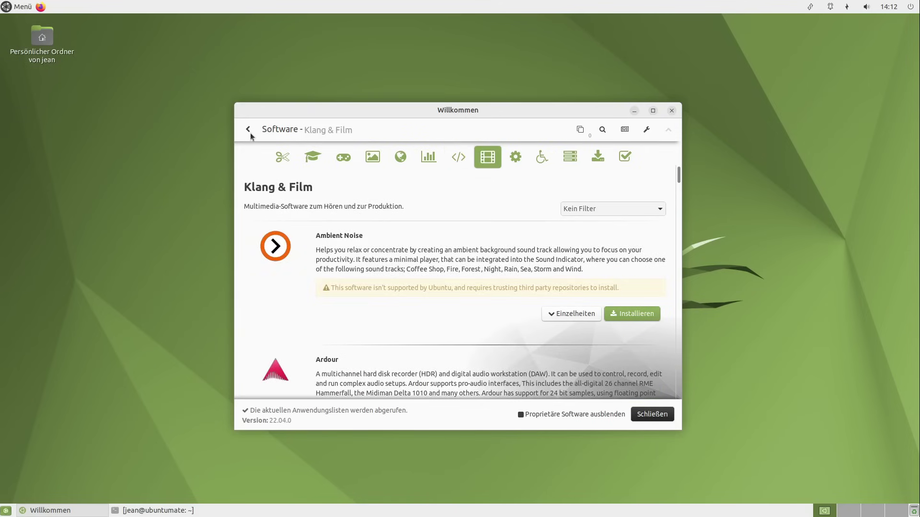
pyautogui.scroll(-5, 389, 296)
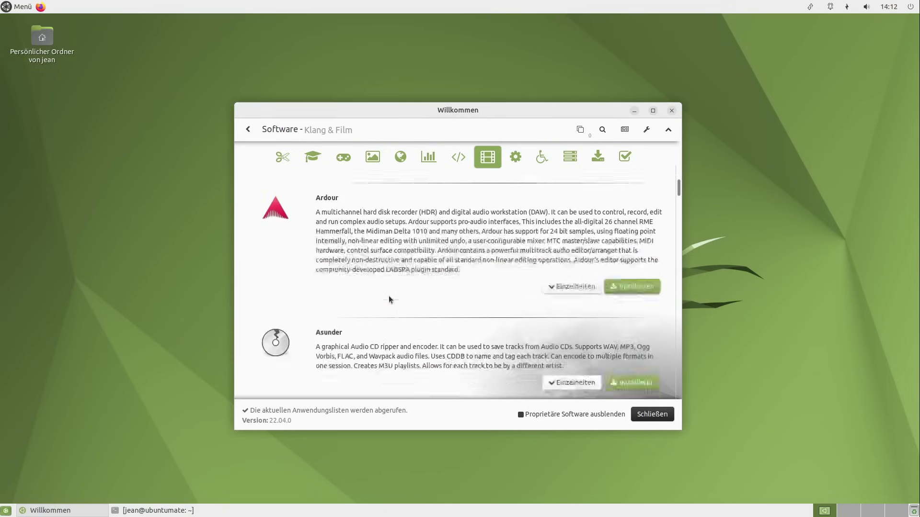
pyautogui.scroll(-10, 389, 295)
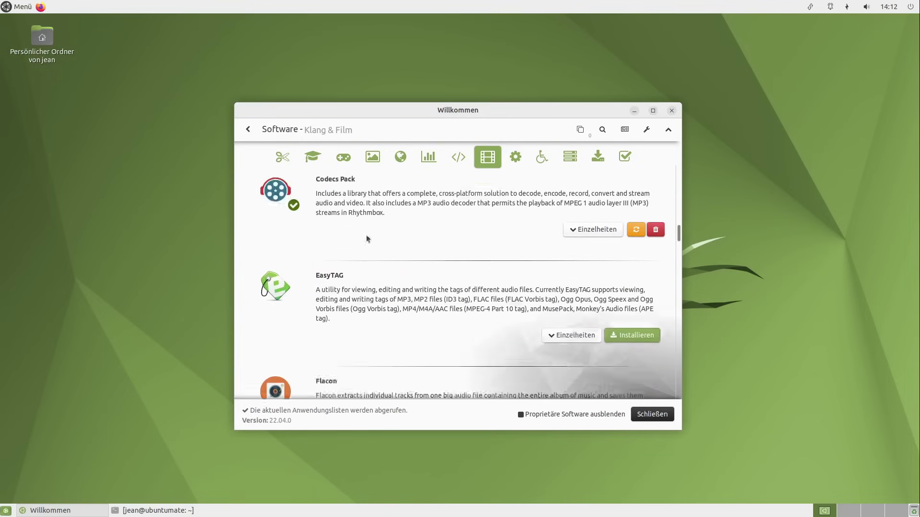
pyautogui.click(246, 130)
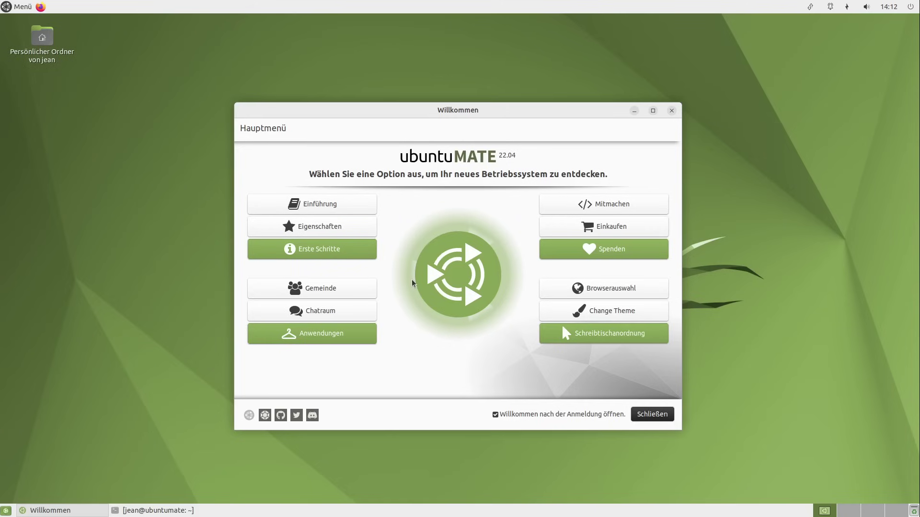
# Preview the Browserauswahl browser selection page, then return to the Welcome main menu.
pyautogui.click(623, 294)
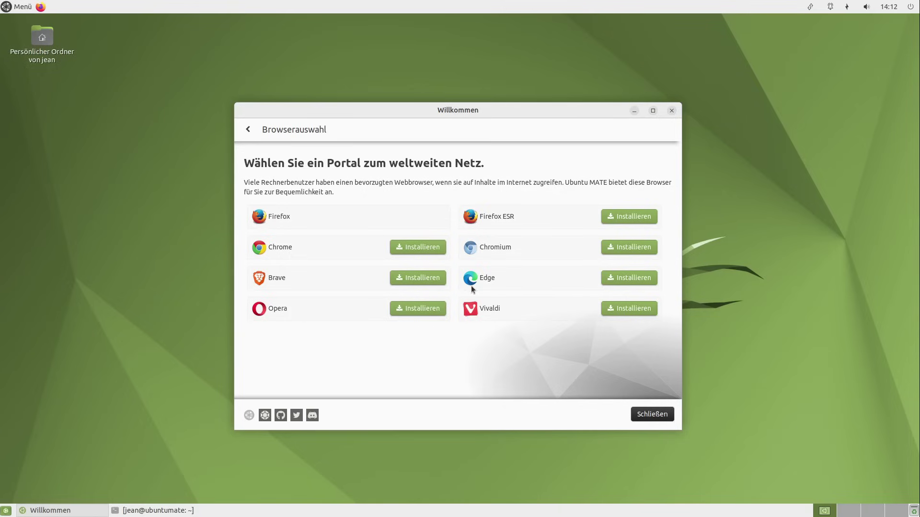
pyautogui.click(248, 129)
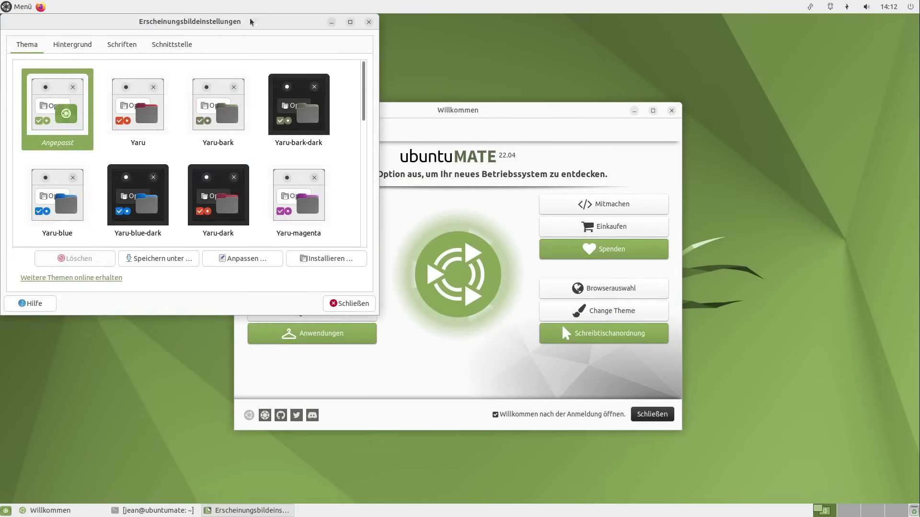
# Pick a theme in the centred Appearance window, close it, and open the Schreibtischanordnung layout page.
pyautogui.moveTo(230, 21); pyautogui.dragTo(397, 65)
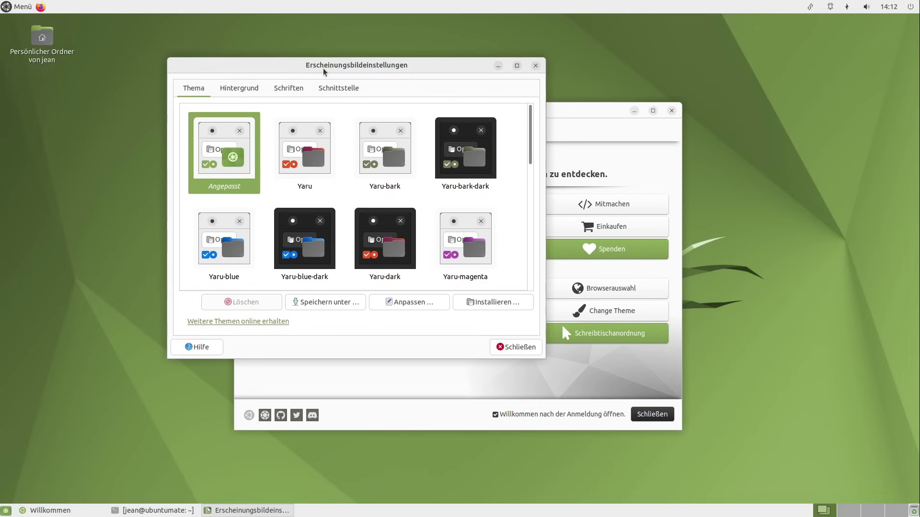
pyautogui.scroll(-5, 308, 220)
pyautogui.scroll(2, 318, 212)
pyautogui.click(324, 209)
pyautogui.scroll(-8, 324, 209)
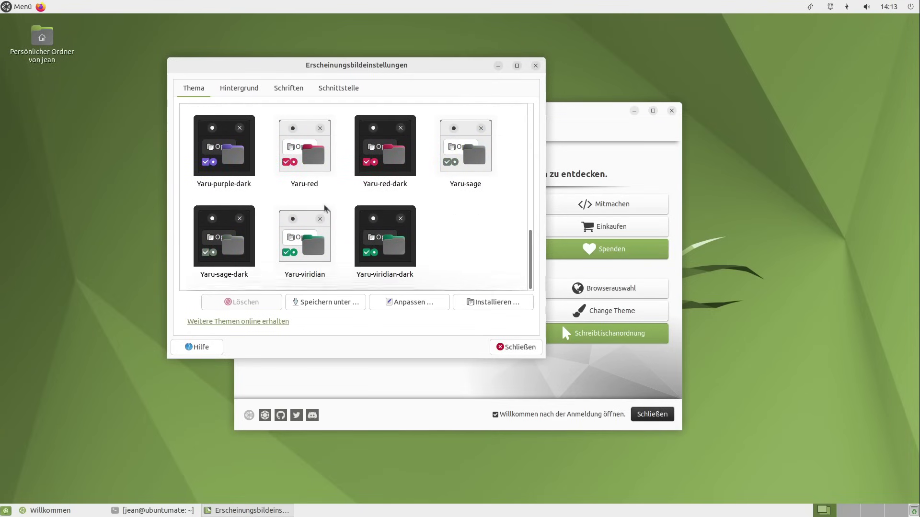
pyautogui.click(509, 345)
pyautogui.click(593, 339)
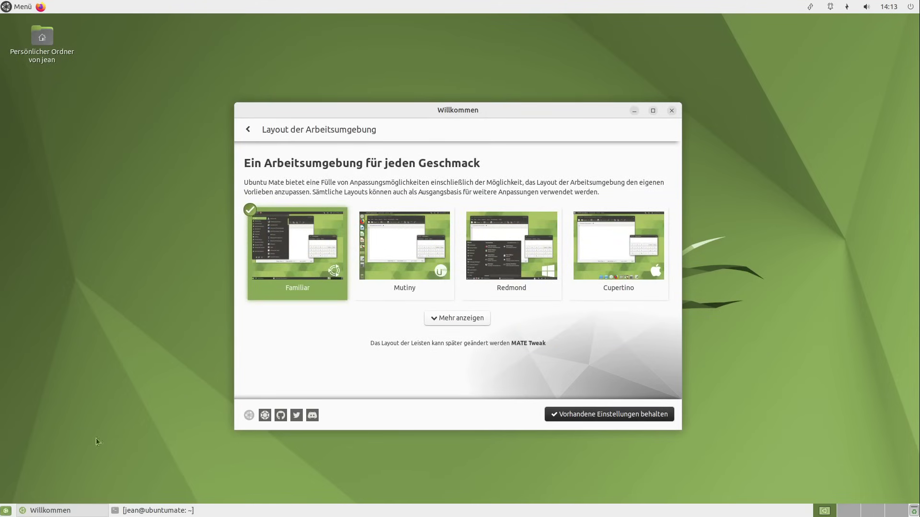
# Browse the application menu's categories, close it, and launch Firefox from the top panel.
pyautogui.click(17, 8)
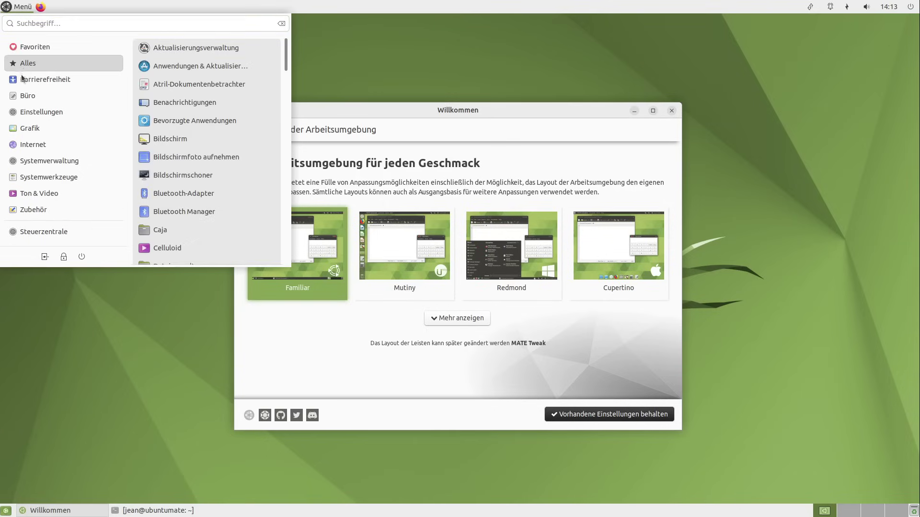
pyautogui.moveTo(23, 91)
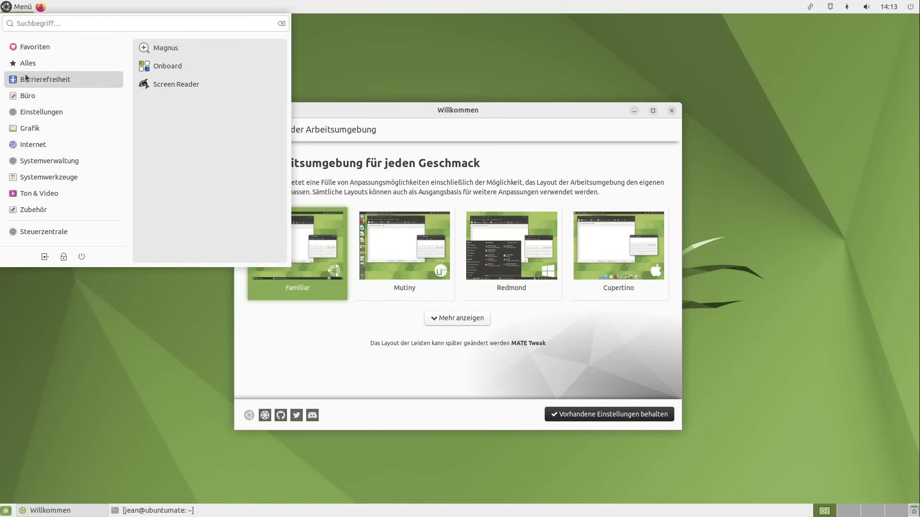
pyautogui.moveTo(38, 47)
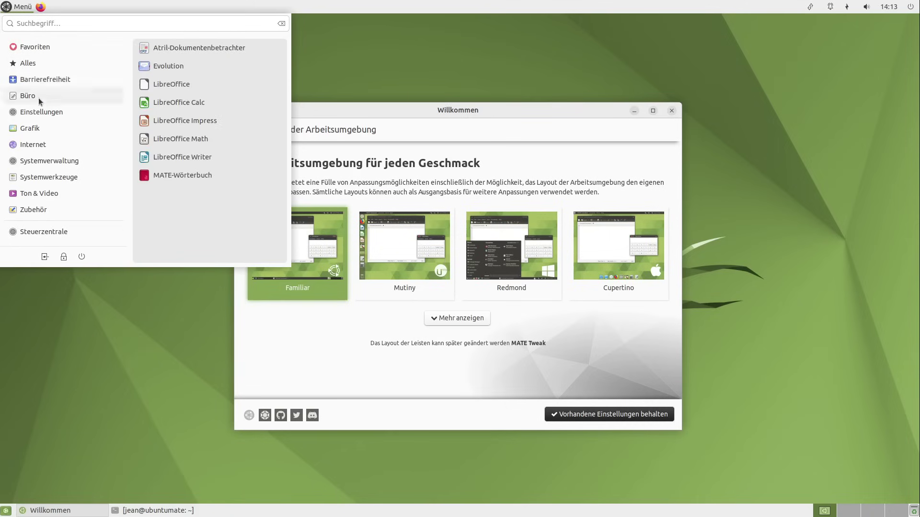
pyautogui.moveTo(38, 127)
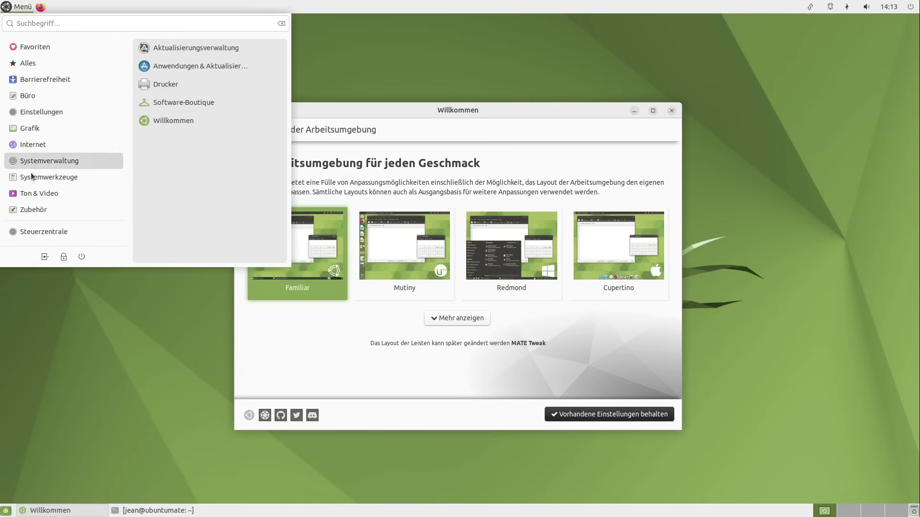
pyautogui.moveTo(28, 194)
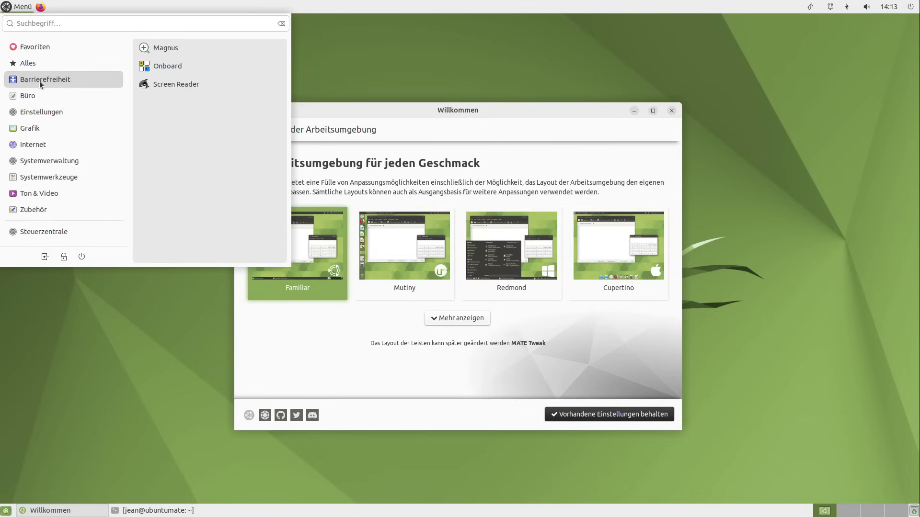
pyautogui.click(10, 7)
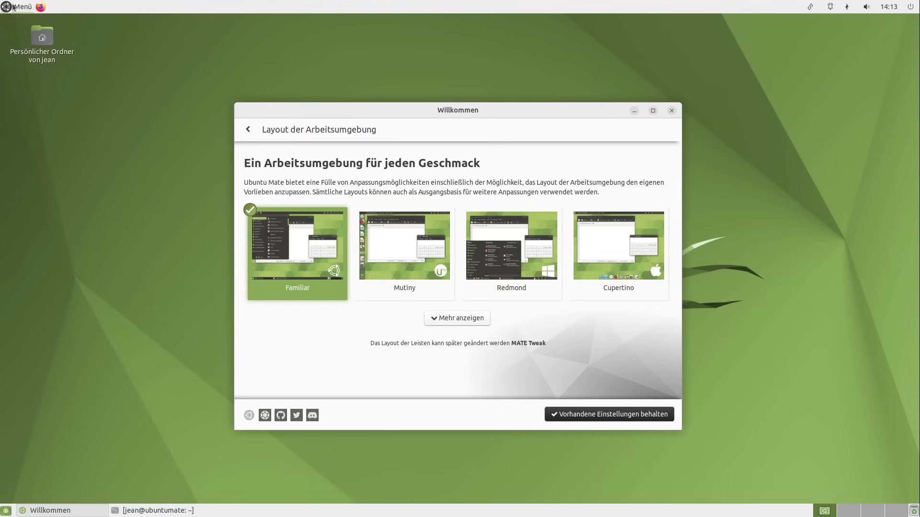
pyautogui.click(40, 6)
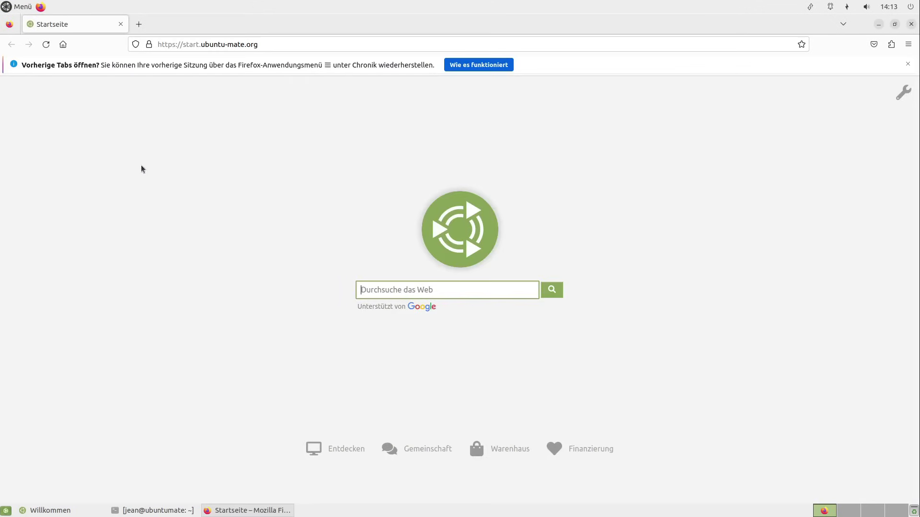
# Toggle show-desktop and switch to the empty second workspace and back to Firefox.
pyautogui.moveTo(218, 512)
pyautogui.click(5, 512)
pyautogui.click(5, 511)
pyautogui.click(850, 514)
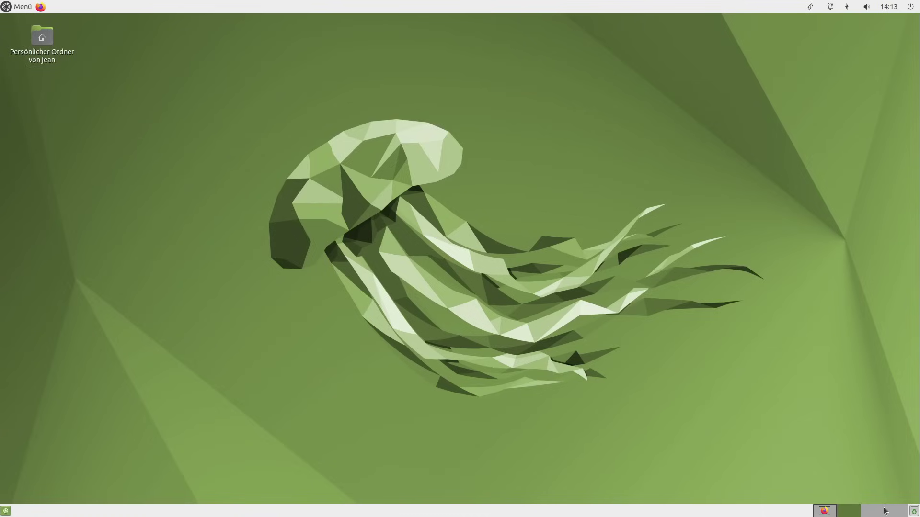
pyautogui.click(830, 511)
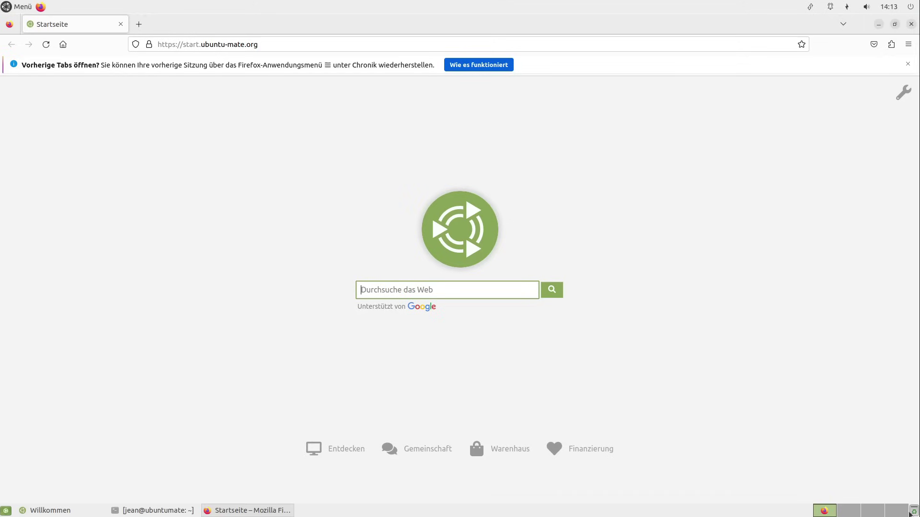
# Open and close the trash folder, network connections menu and notifications list.
pyautogui.click(913, 511)
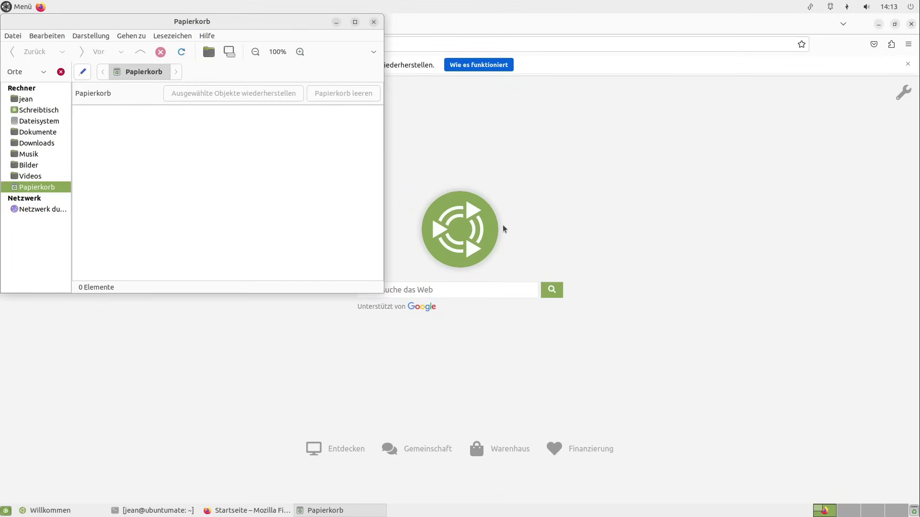
pyautogui.click(374, 22)
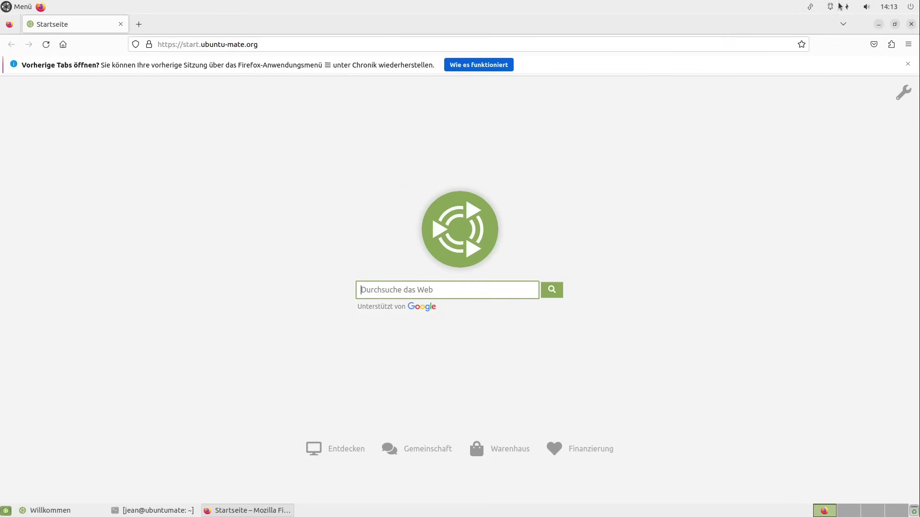
pyautogui.click(809, 7)
pyautogui.click(809, 7)
pyautogui.click(830, 5)
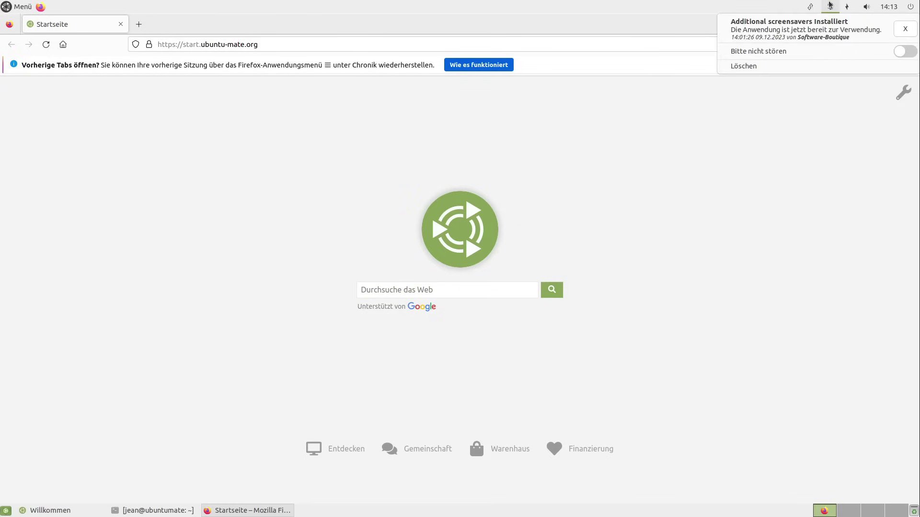
pyautogui.click(831, 6)
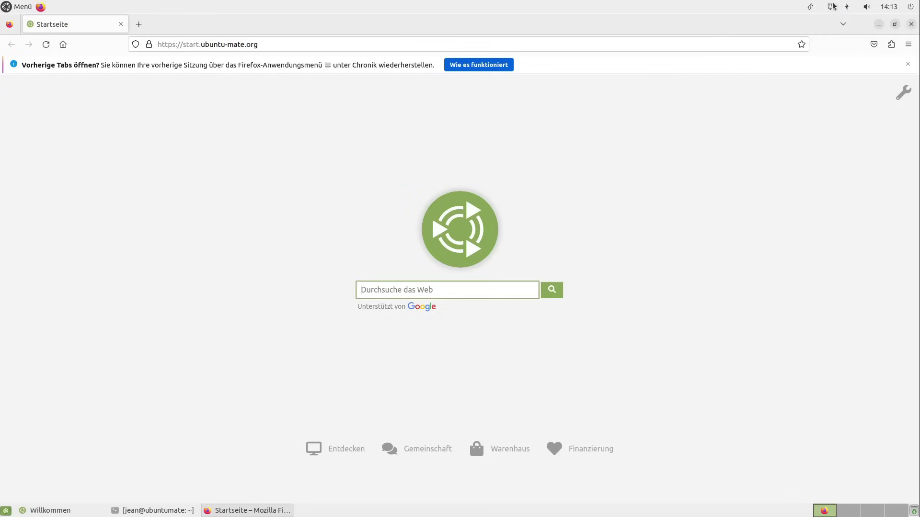
# Check the power menu and the volume controls, including the sound indicator's options.
pyautogui.click(847, 7)
pyautogui.click(864, 6)
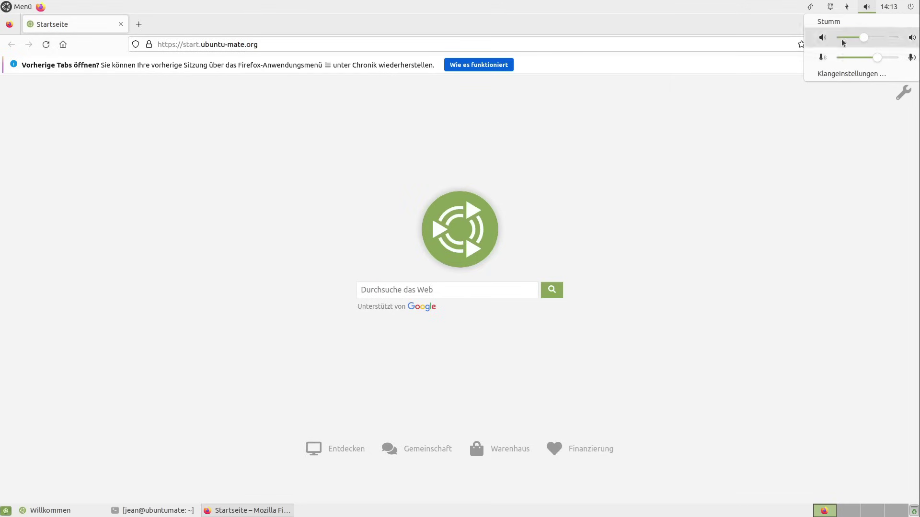
pyautogui.click(867, 7)
pyautogui.rightClick(867, 7)
pyautogui.press('Escape')
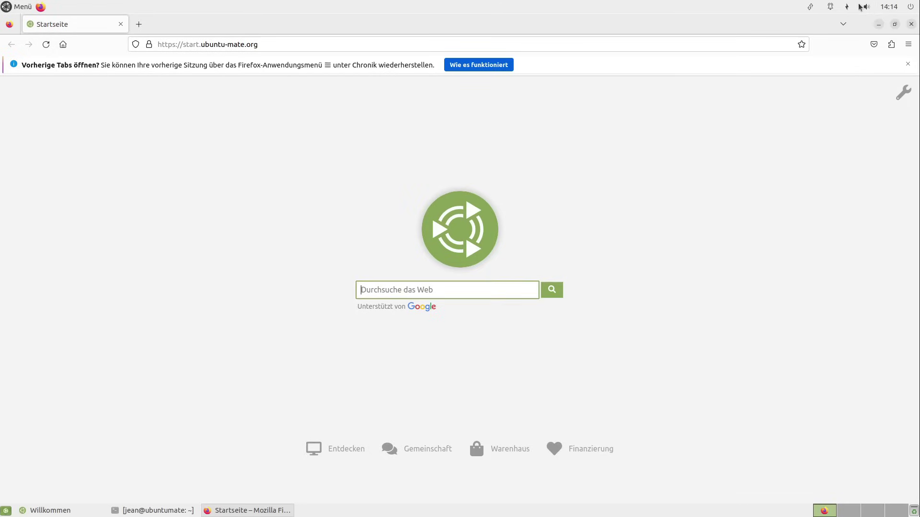
pyautogui.click(867, 7)
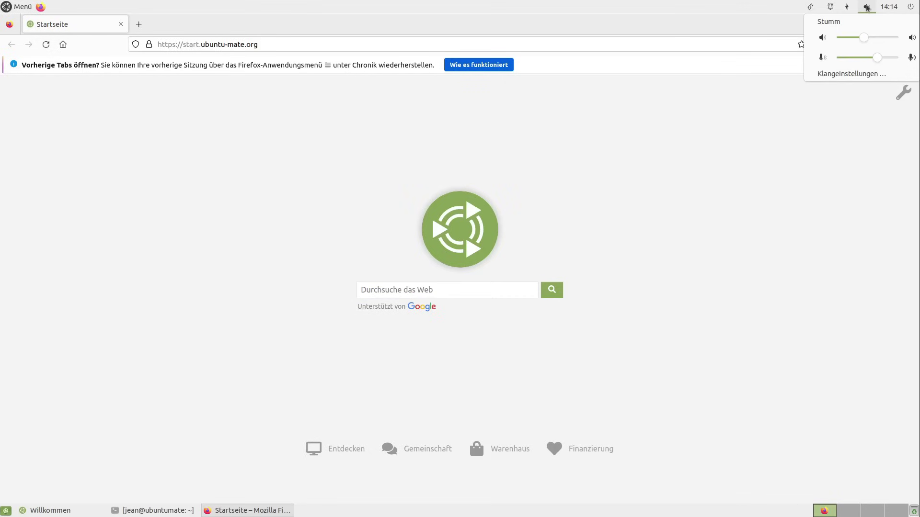
pyautogui.click(867, 7)
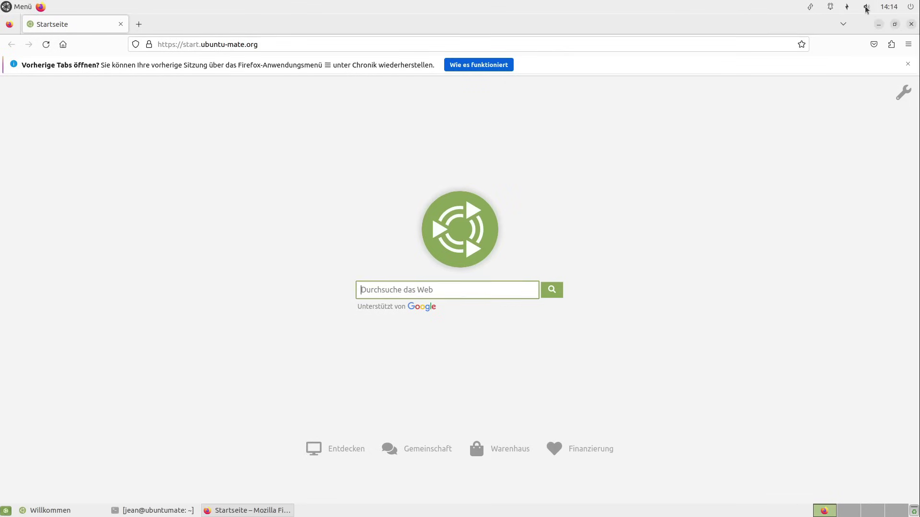
pyautogui.rightClick(867, 7)
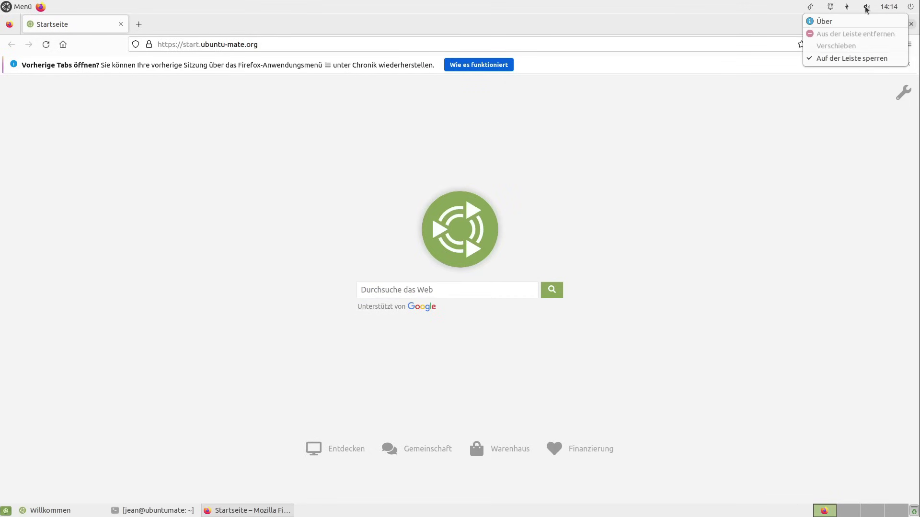
pyautogui.press('Escape')
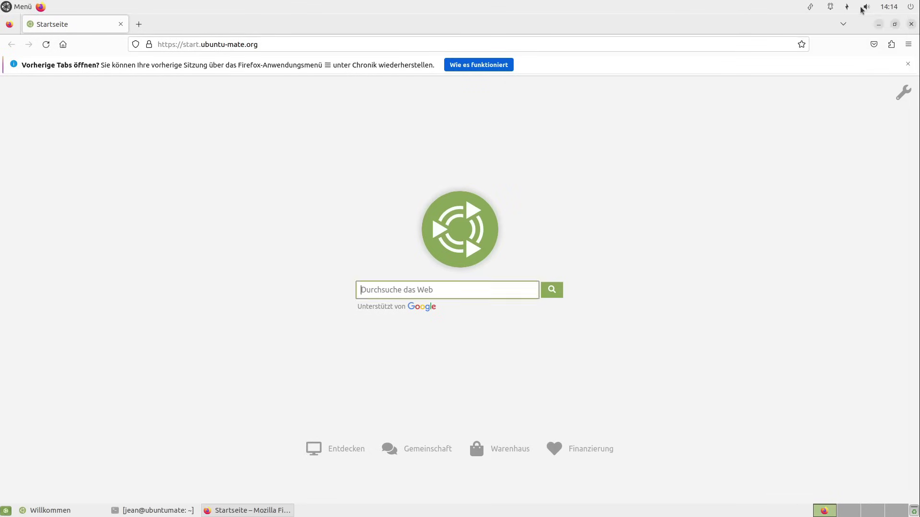
# Dismiss the sound menu and drop down the clock's December 2023 calendar.
pyautogui.click(865, 7)
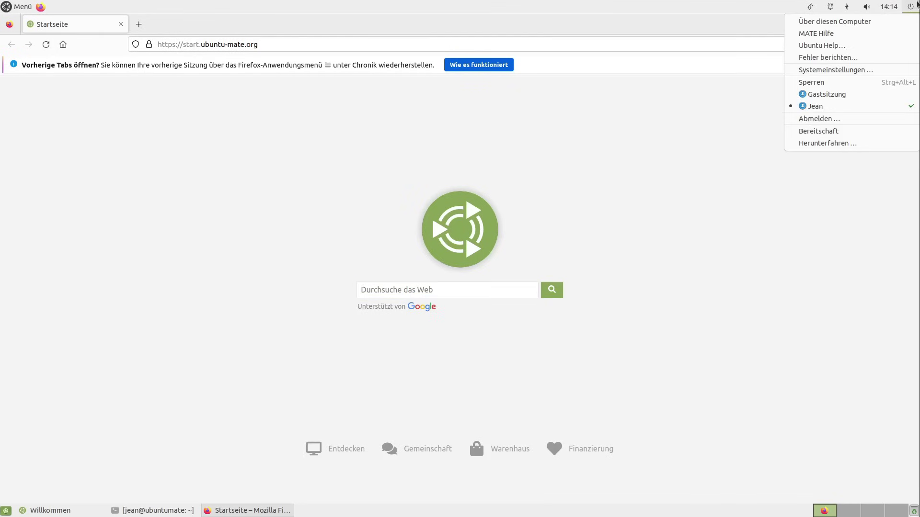
pyautogui.press('Escape')
pyautogui.click(866, 7)
pyautogui.moveTo(888, 7)
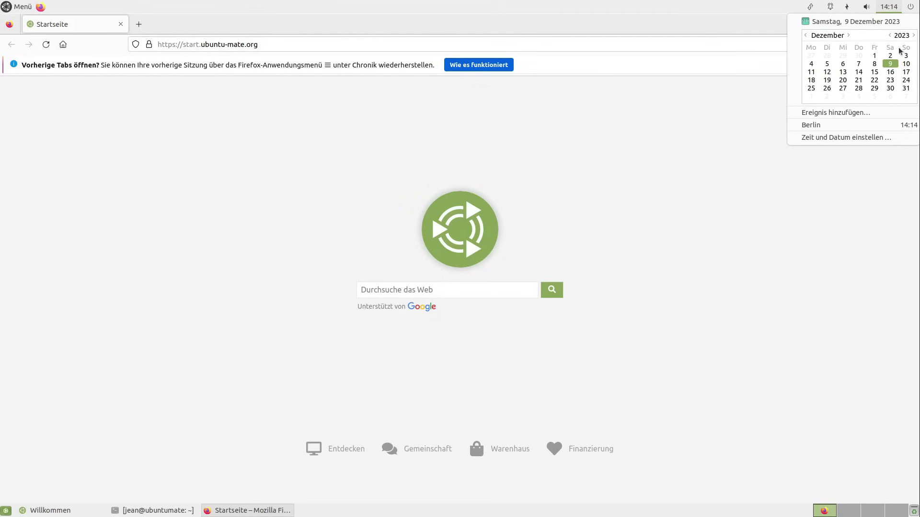
pyautogui.click(842, 118)
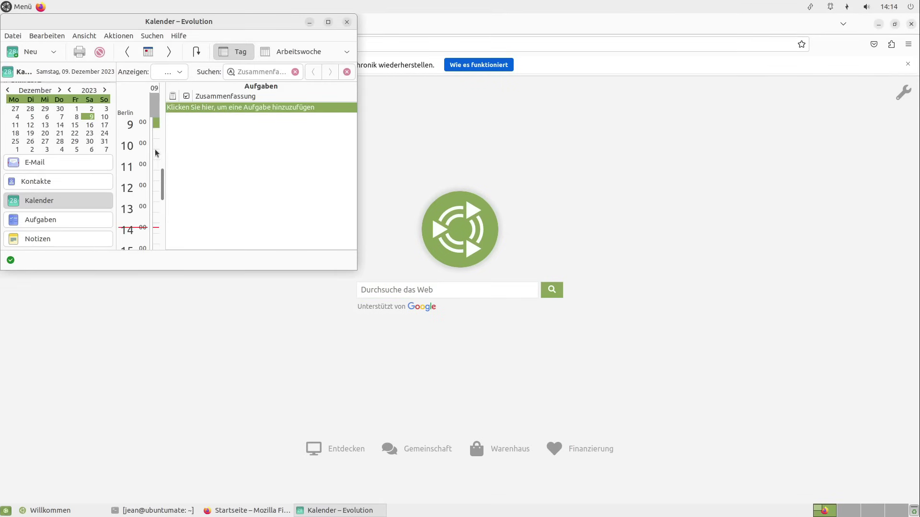
pyautogui.moveTo(359, 273); pyautogui.dragTo(903, 487)
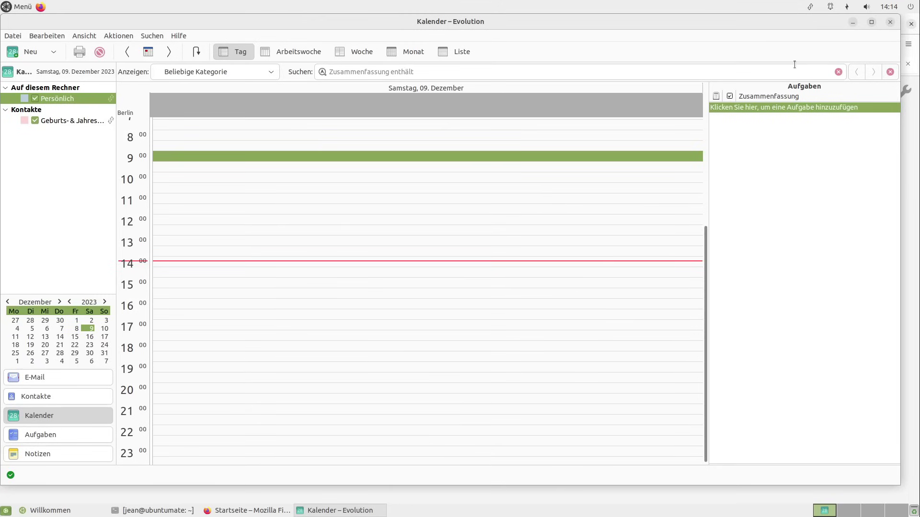
pyautogui.click(891, 23)
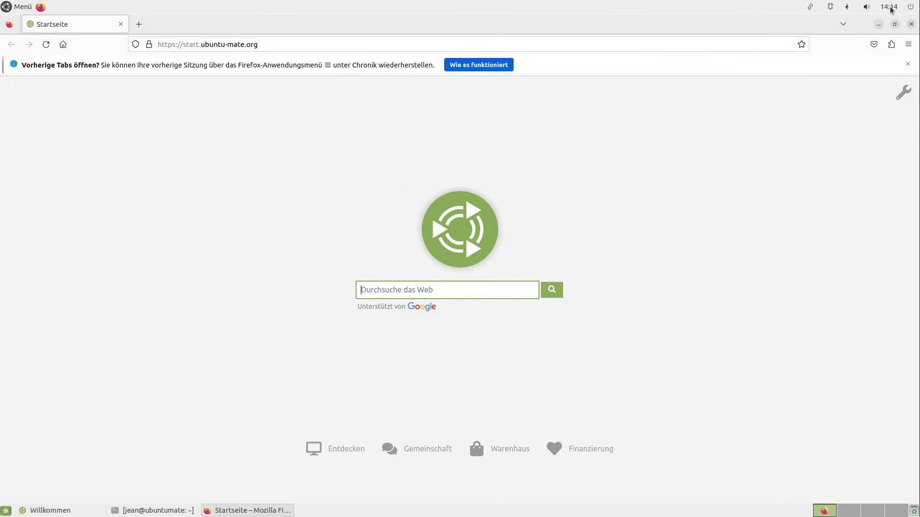
pyautogui.click(891, 7)
# Look at the session and shutdown menu, dismiss it, and close the Firefox window.
pyautogui.click(911, 6)
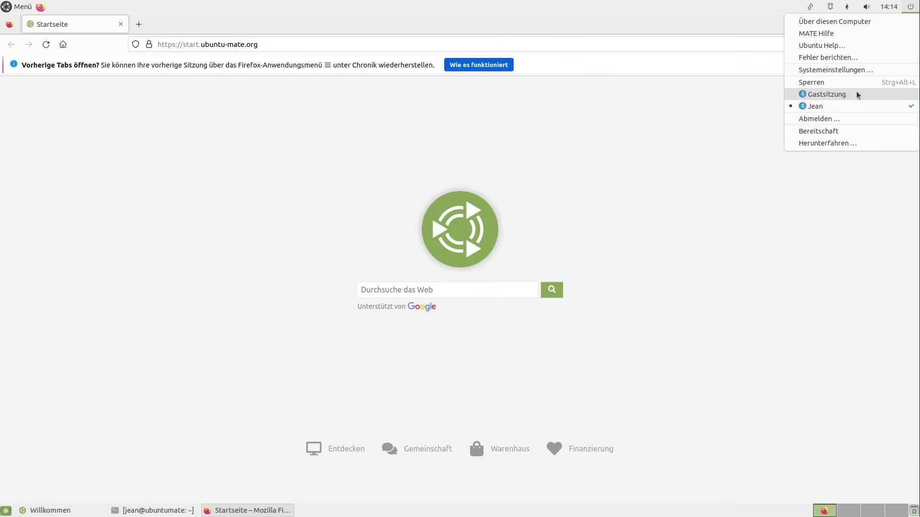
pyautogui.moveTo(847, 6)
pyautogui.moveTo(910, 6)
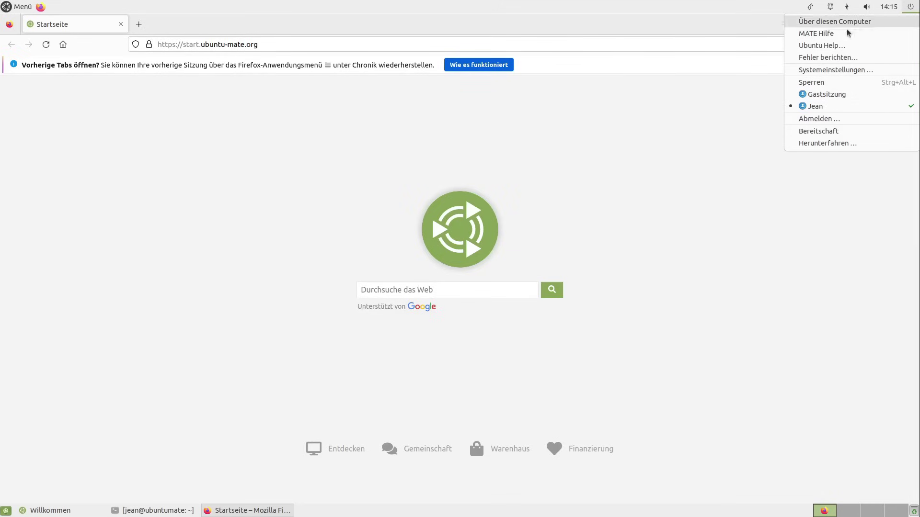
pyautogui.click(569, 157)
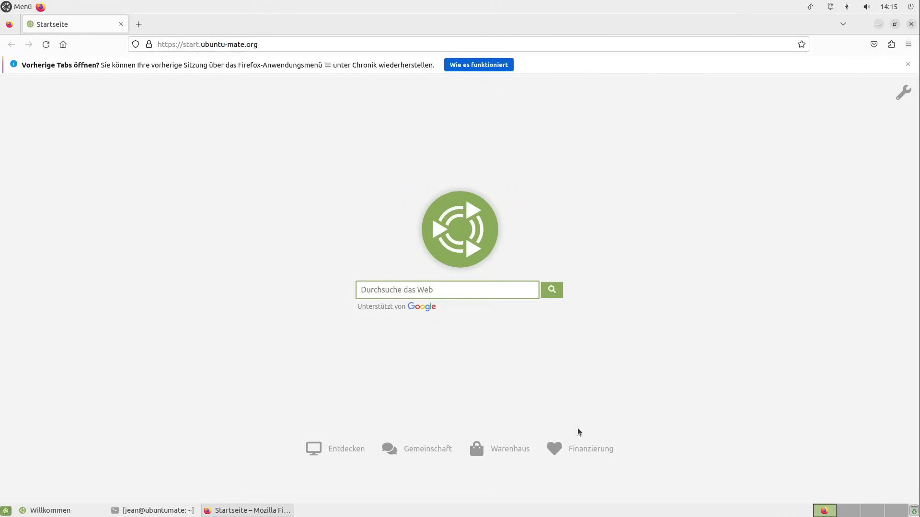
pyautogui.click(912, 25)
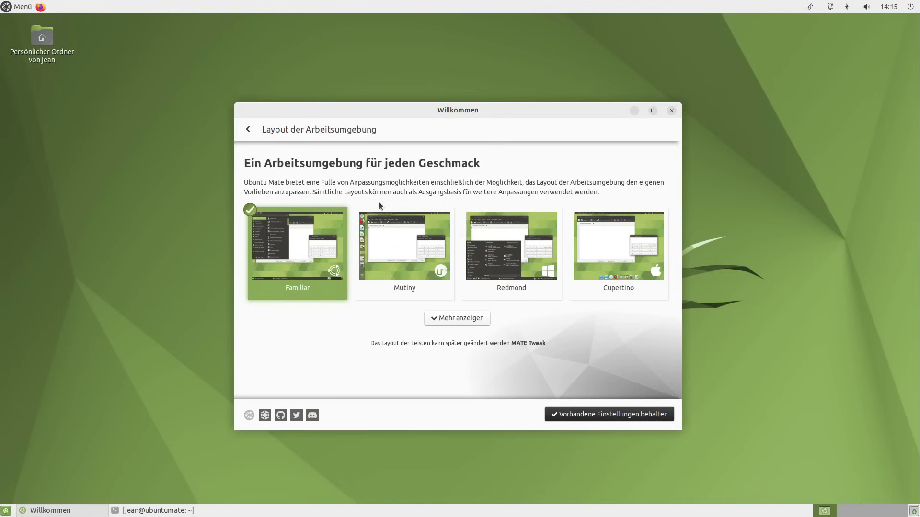
# Apply the Mutiny layout and browse its full-screen menu's Einstellungen and Zubehör categories.
pyautogui.click(402, 257)
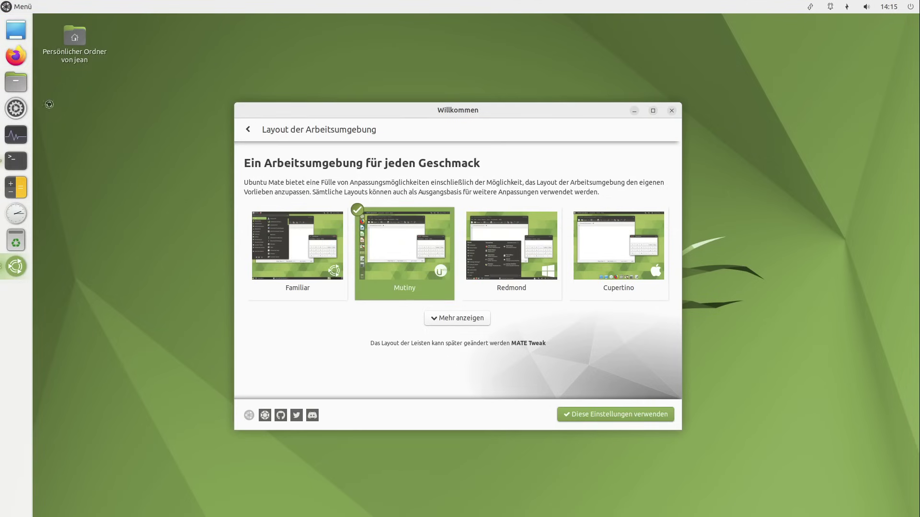
pyautogui.click(25, 10)
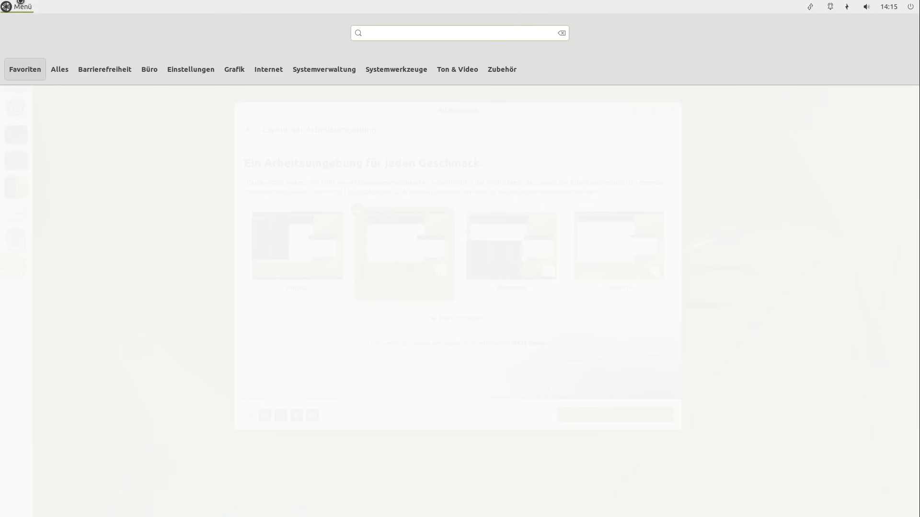
pyautogui.moveTo(183, 68)
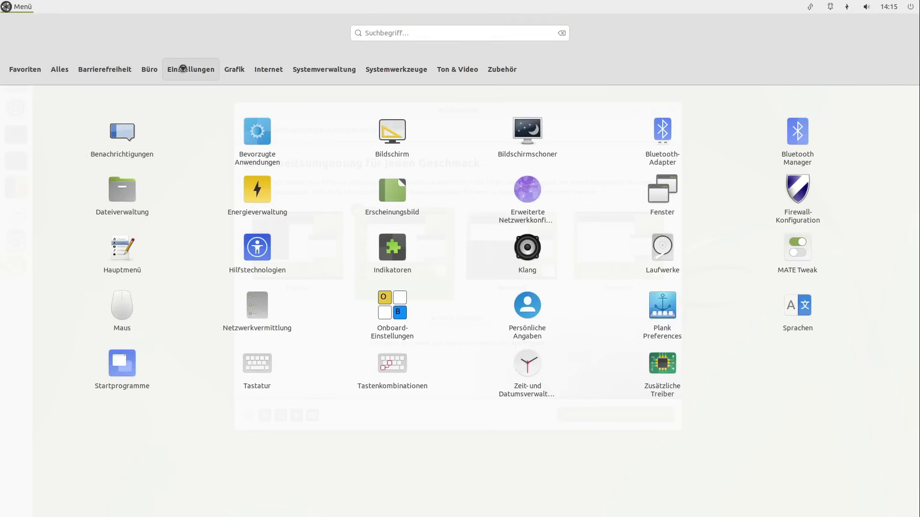
pyautogui.moveTo(502, 69)
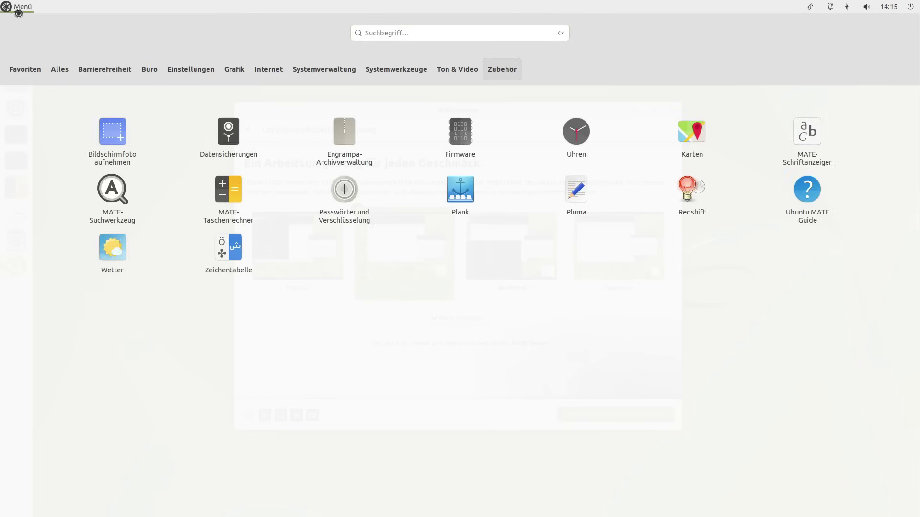
pyautogui.click(18, 11)
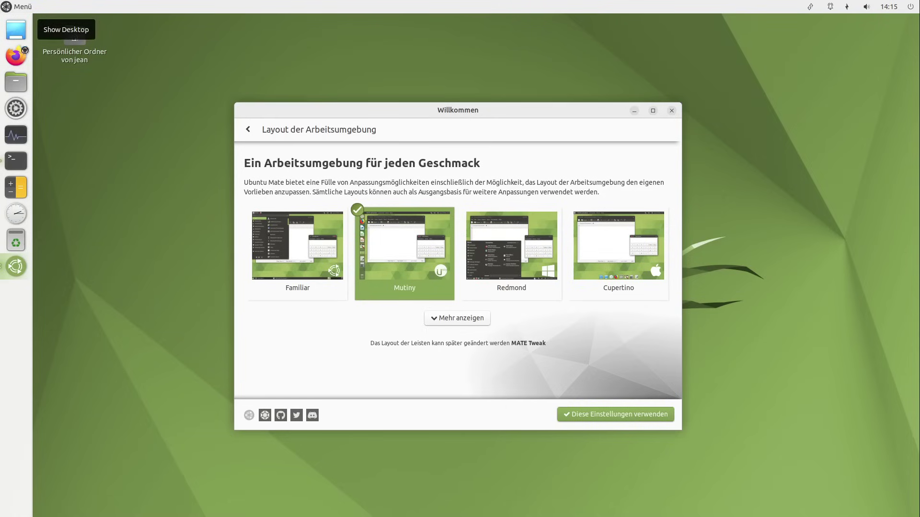
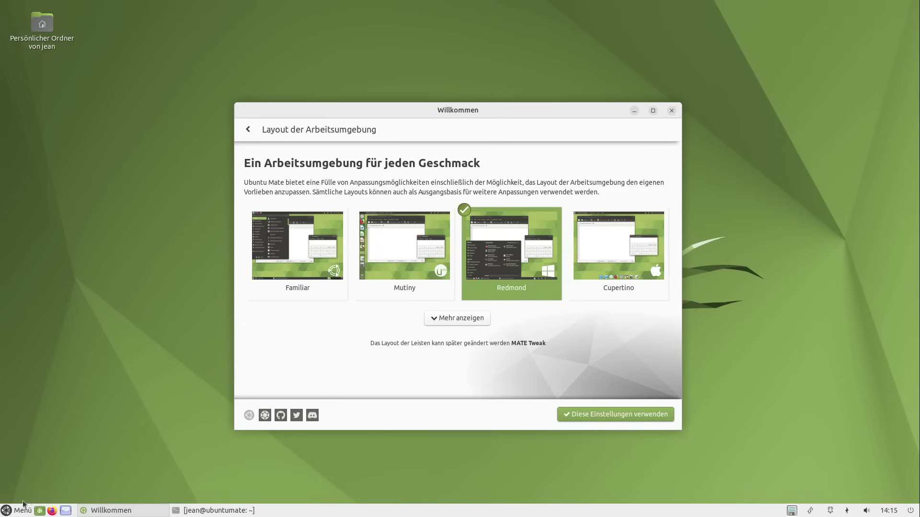
# Glance at the Accessories menu, then apply the Cupertino layout and raise the Welcome window.
pyautogui.click(12, 511)
pyautogui.click(33, 446)
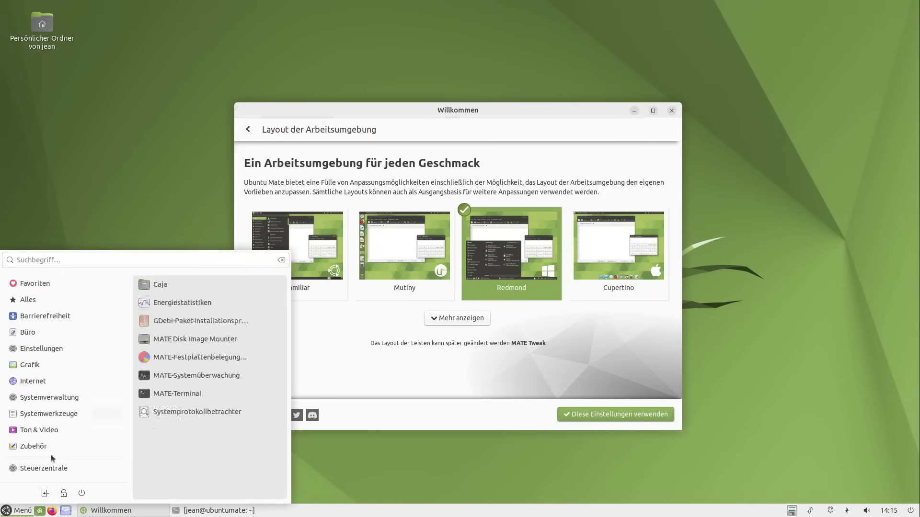
pyautogui.click(386, 499)
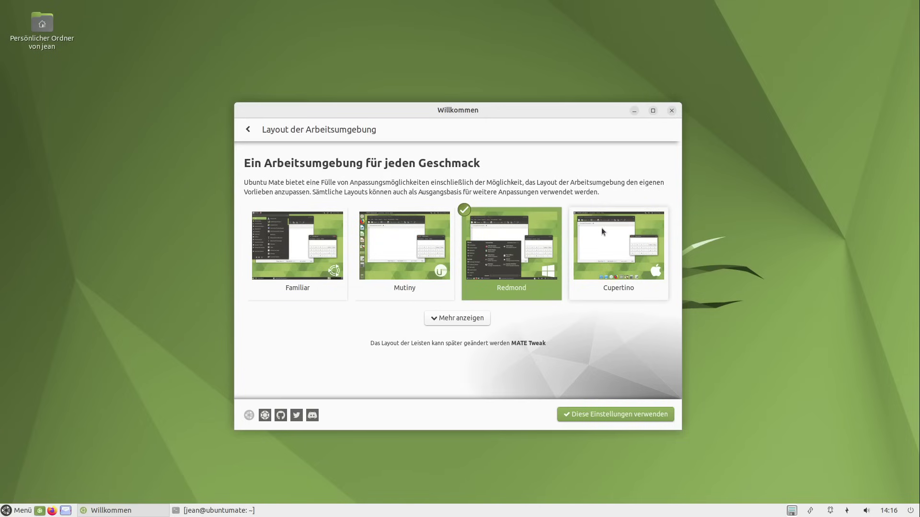
pyautogui.click(585, 285)
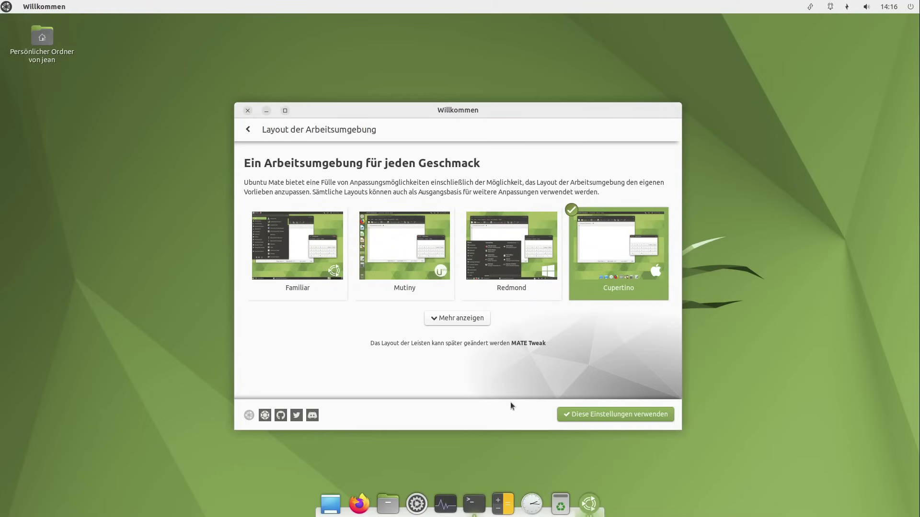
pyautogui.moveTo(553, 111); pyautogui.dragTo(560, 62)
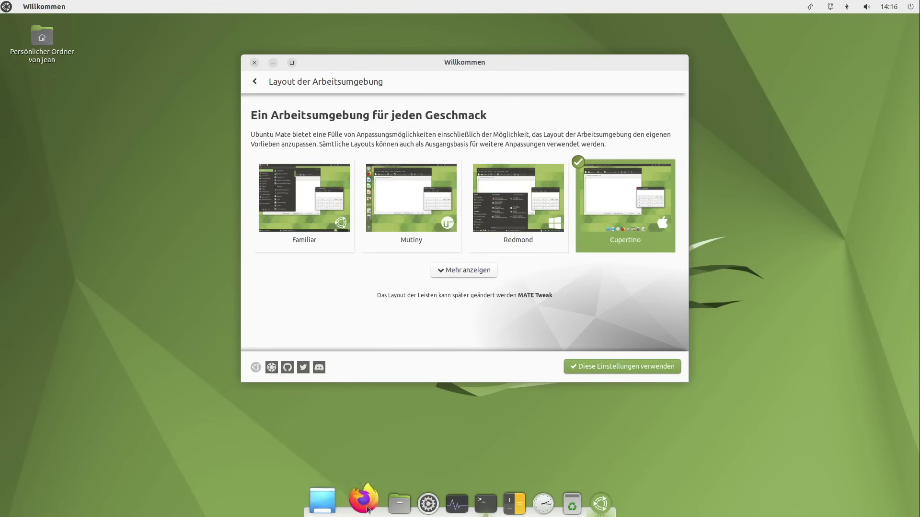
# Reveal more layouts and try Pantheon, Contemporary and Traditional in turn.
pyautogui.click(463, 270)
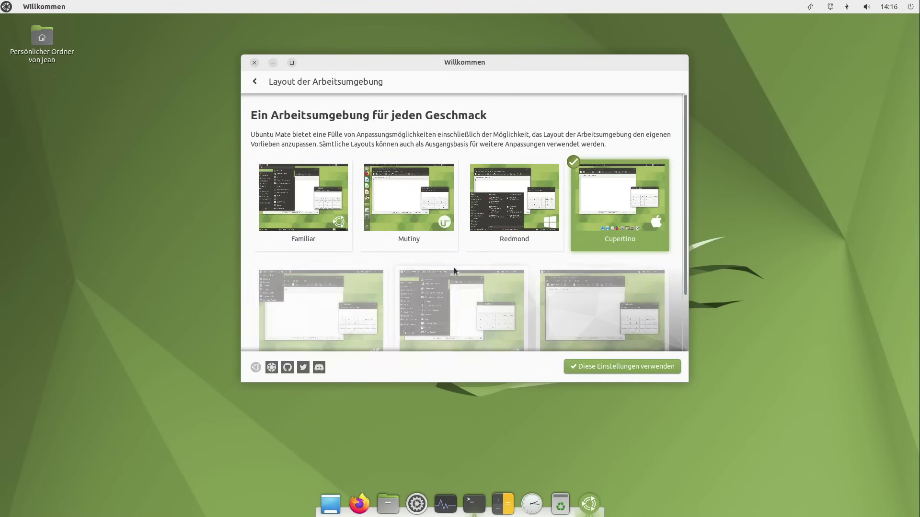
pyautogui.scroll(-3, 455, 270)
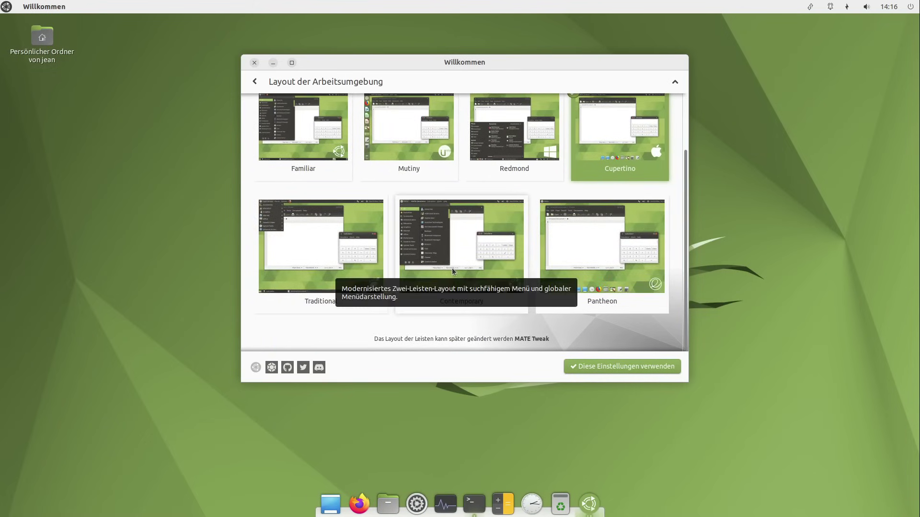
pyautogui.click(581, 259)
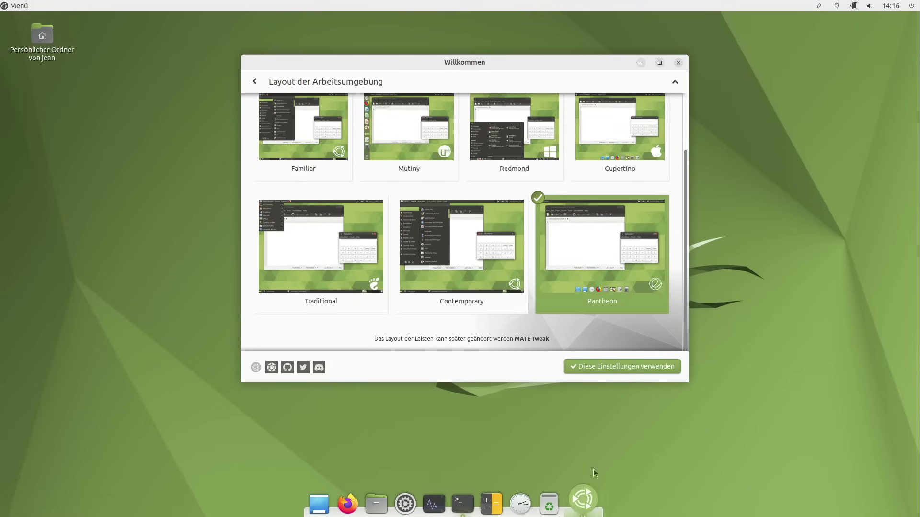
pyautogui.click(469, 234)
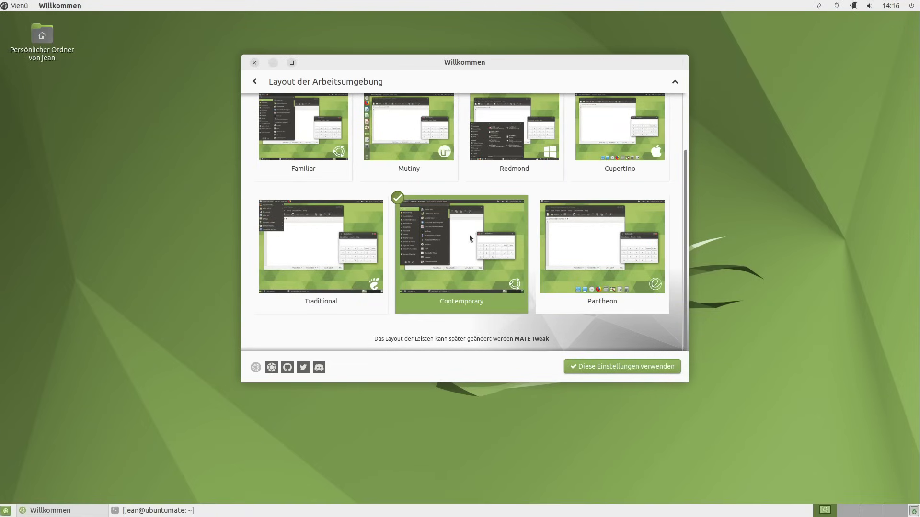
pyautogui.click(324, 253)
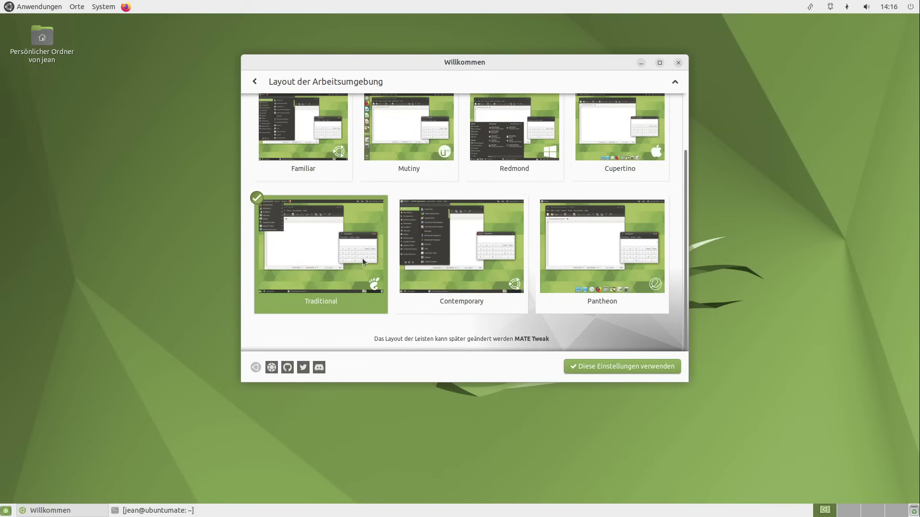
# Apply the Familiar layout and return to the Welcome main menu.
pyautogui.scroll(3, 414, 268)
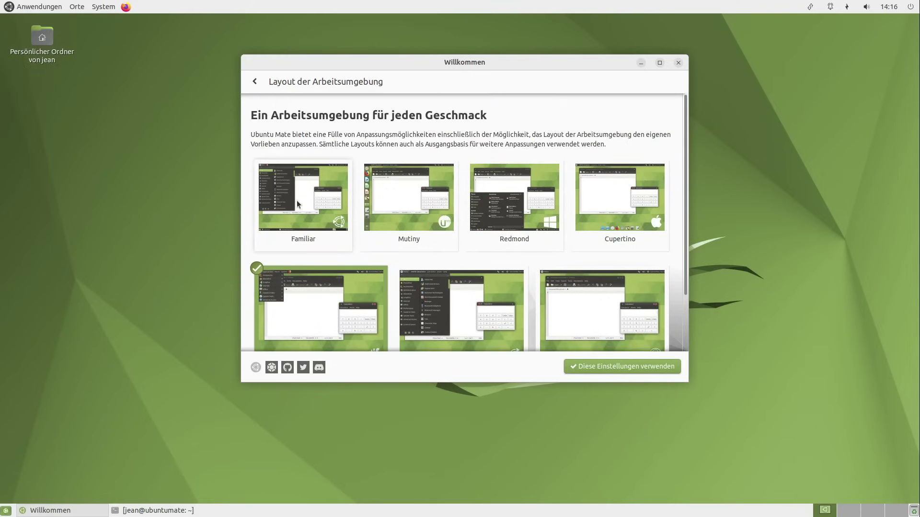
pyautogui.click(324, 230)
pyautogui.scroll(2, 449, 336)
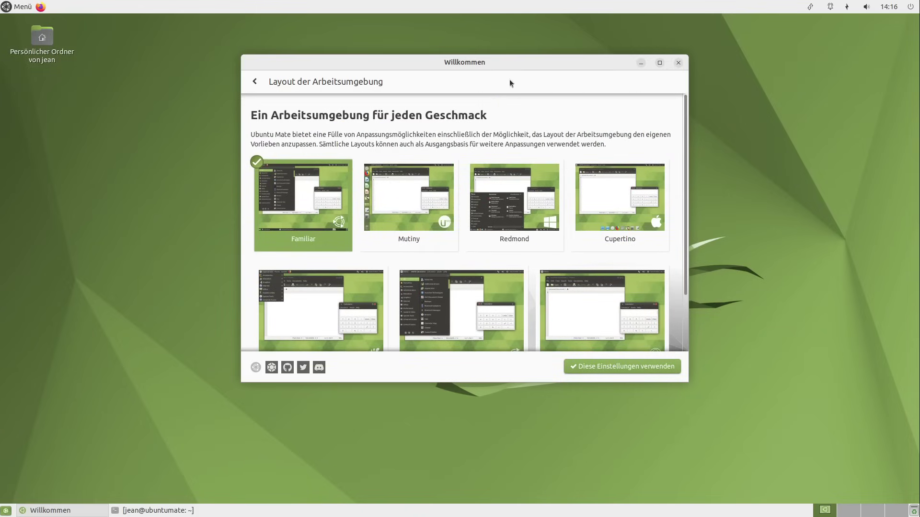
pyautogui.click(255, 90)
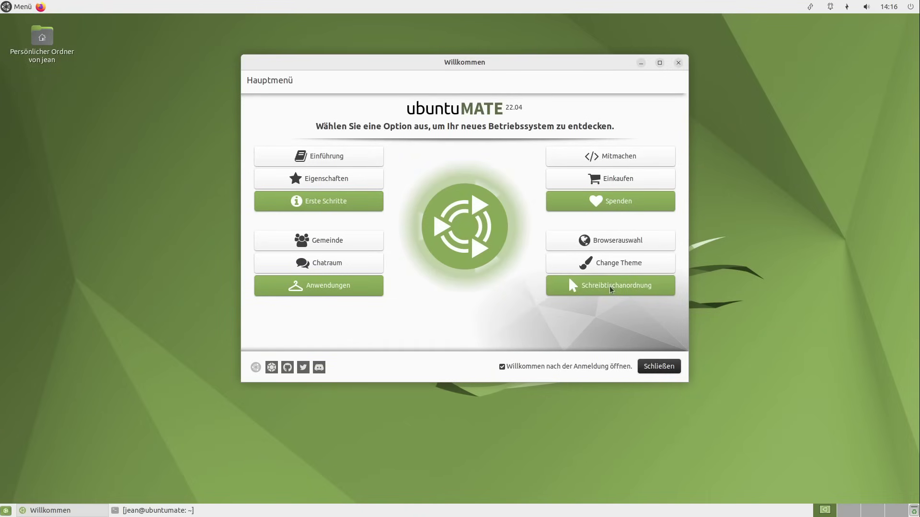
# Close the Ubuntu MATE Welcome window and bring up the open-windows overview.
pyautogui.click(678, 62)
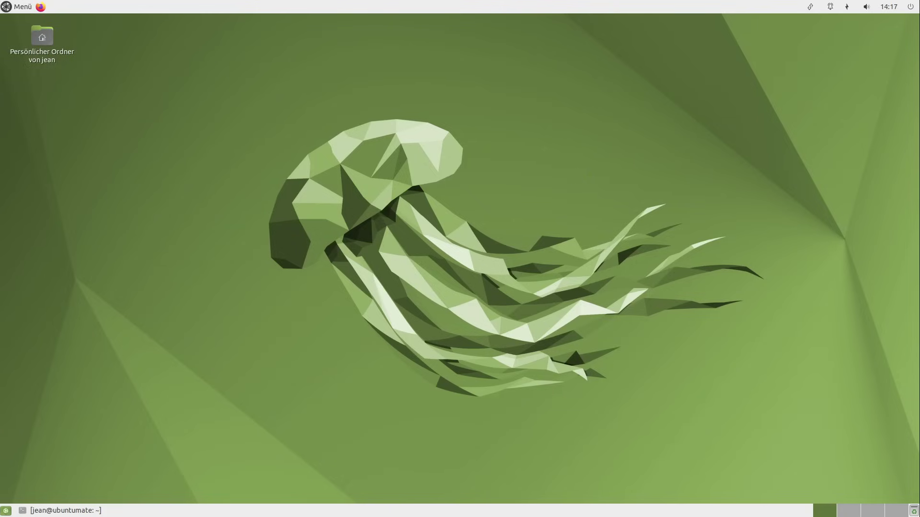
pyautogui.press('super')
# Switch to Firefox and browse the Linux Mint download page.
pyautogui.click(551, 247)
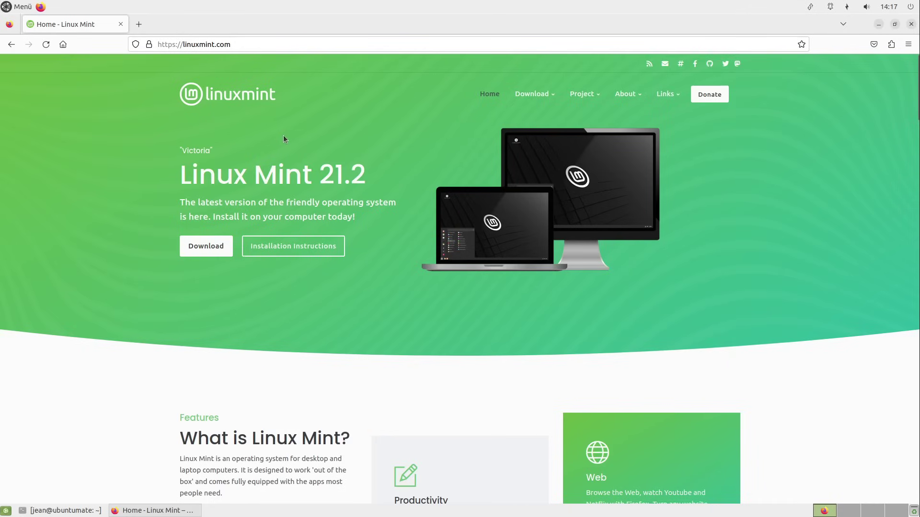
pyautogui.click(191, 245)
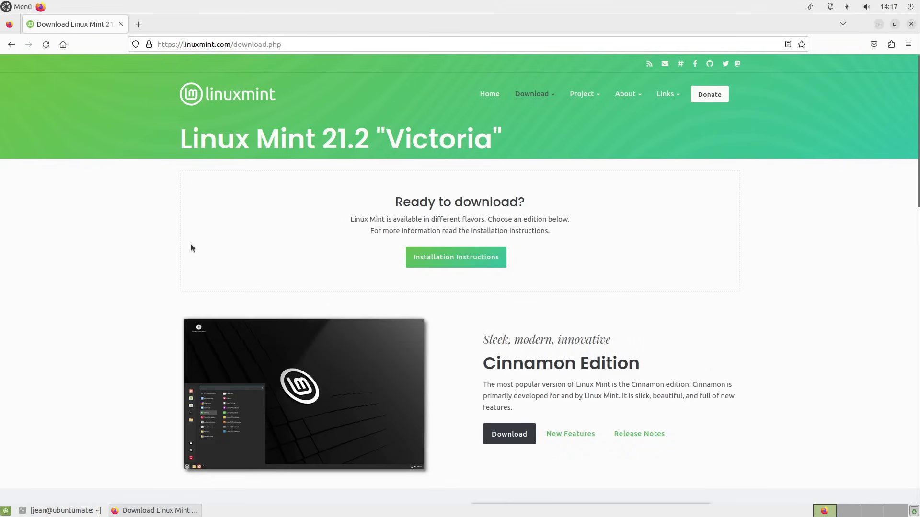
pyautogui.scroll(-15, 191, 248)
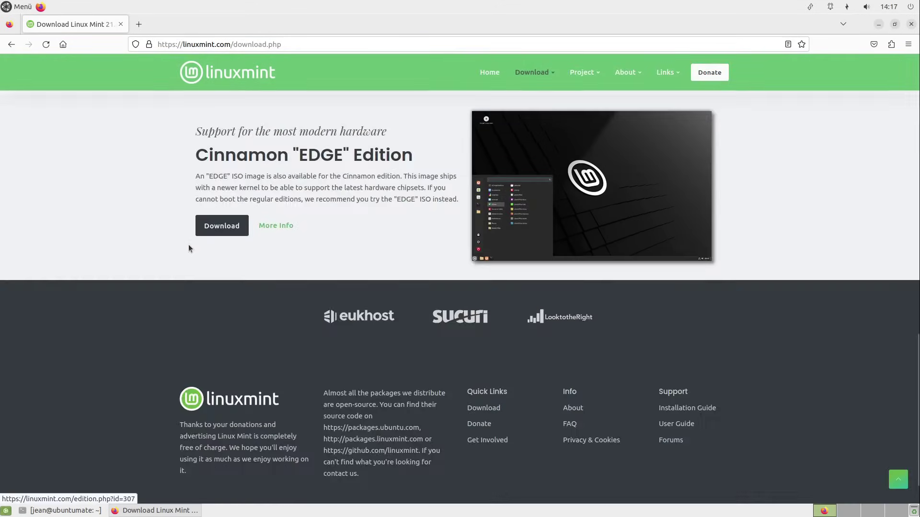
pyautogui.scroll(15, 188, 248)
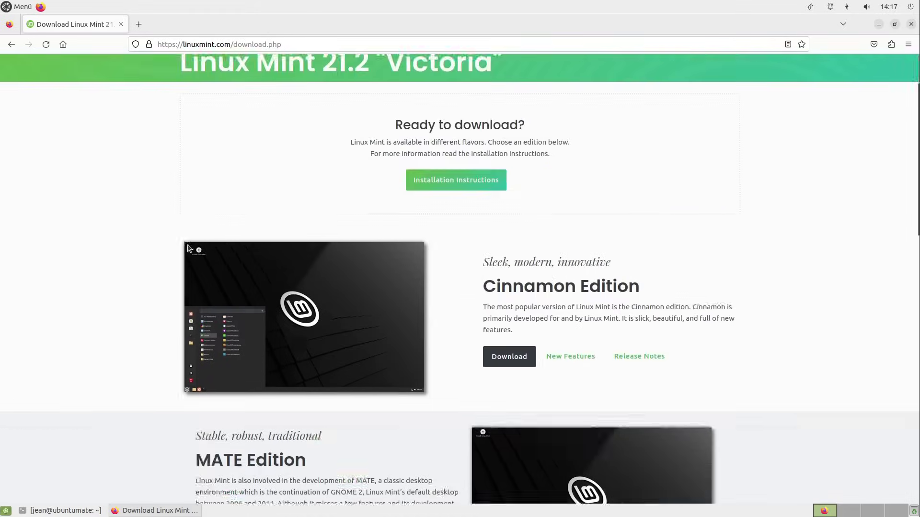
pyautogui.scroll(-3, 188, 248)
pyautogui.scroll(1, 547, 283)
# Scroll the Linux Mint 21.2 Cinnamon Edition mirror list, then close Firefox.
pyautogui.click(508, 263)
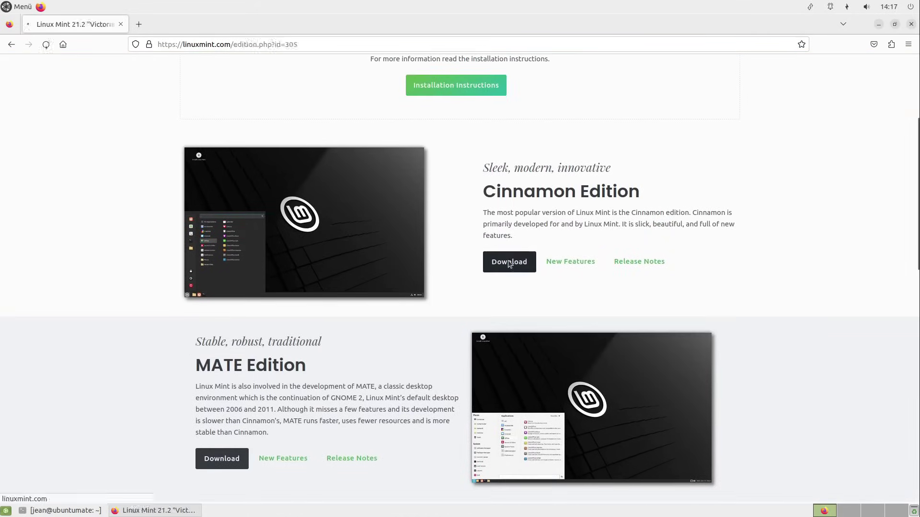
pyautogui.scroll(-10, 441, 273)
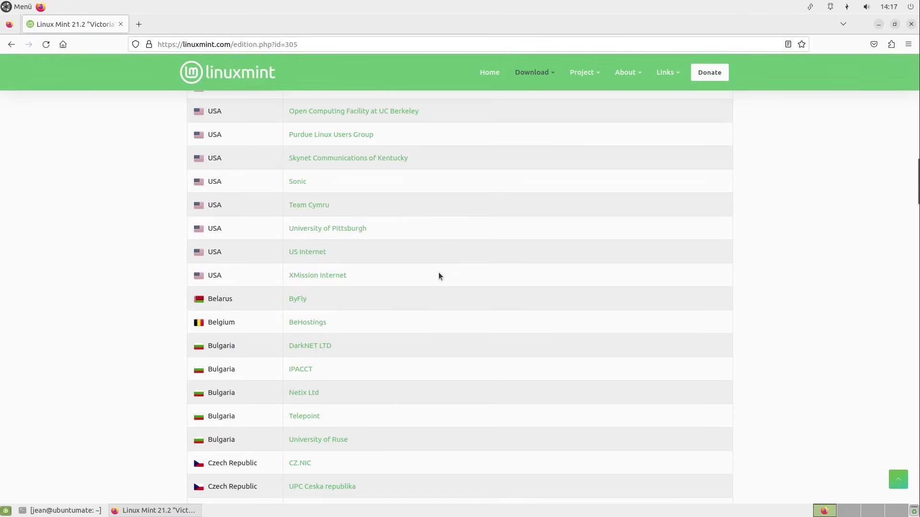
pyautogui.scroll(-8, 438, 273)
pyautogui.scroll(-7, 298, 345)
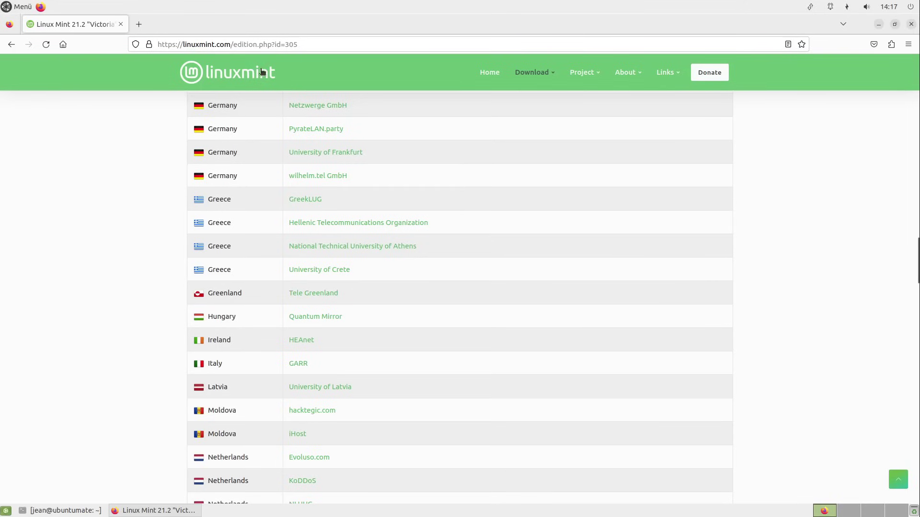
pyautogui.click(910, 25)
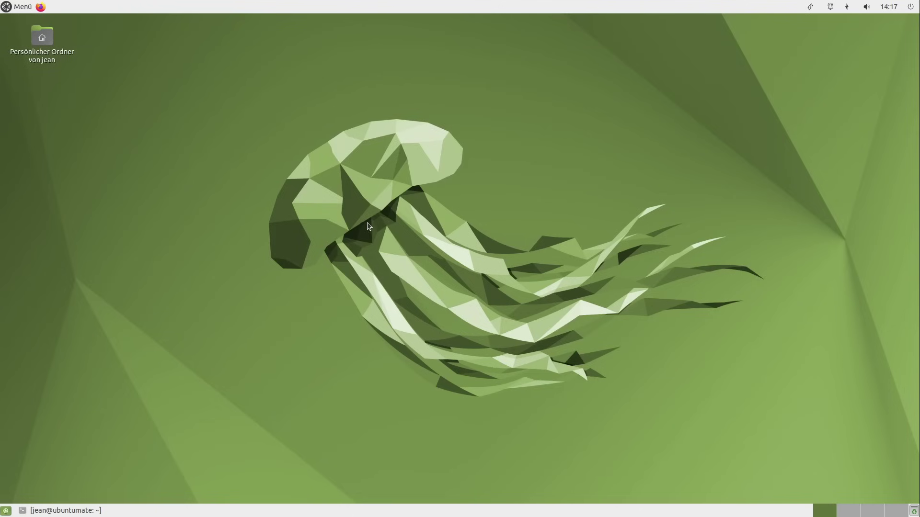
pyautogui.click(14, 6)
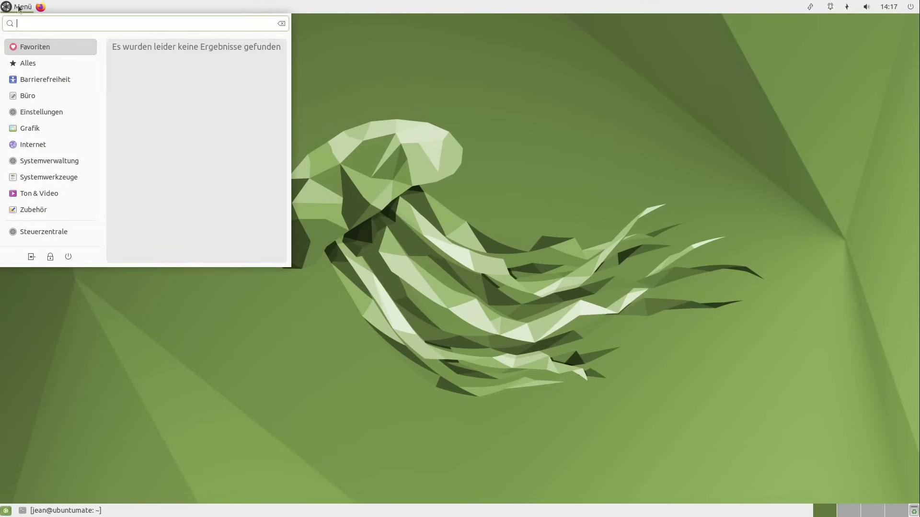
pyautogui.moveTo(42, 84)
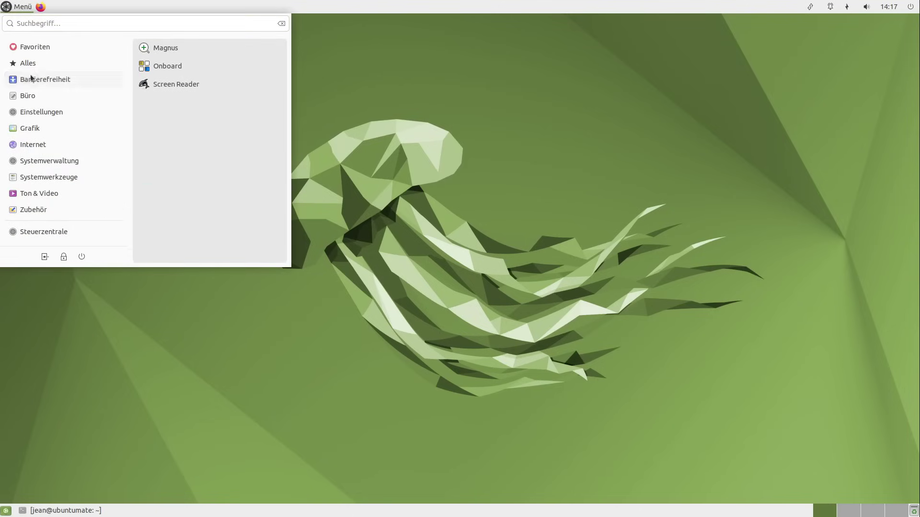
pyautogui.click(17, 5)
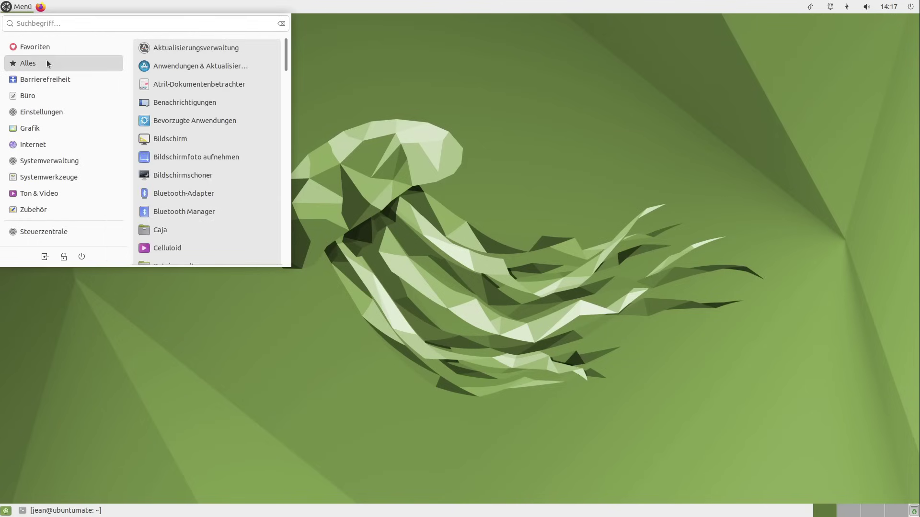
pyautogui.moveTo(46, 77)
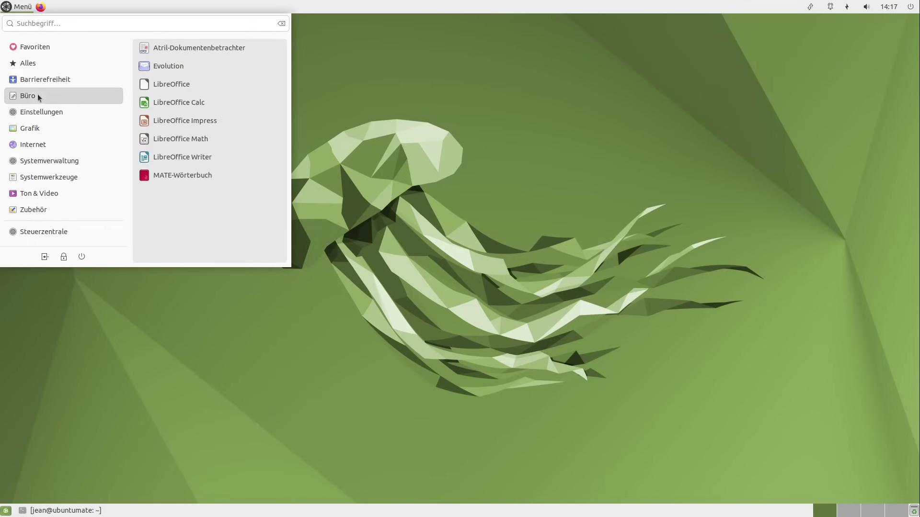
pyautogui.moveTo(53, 112)
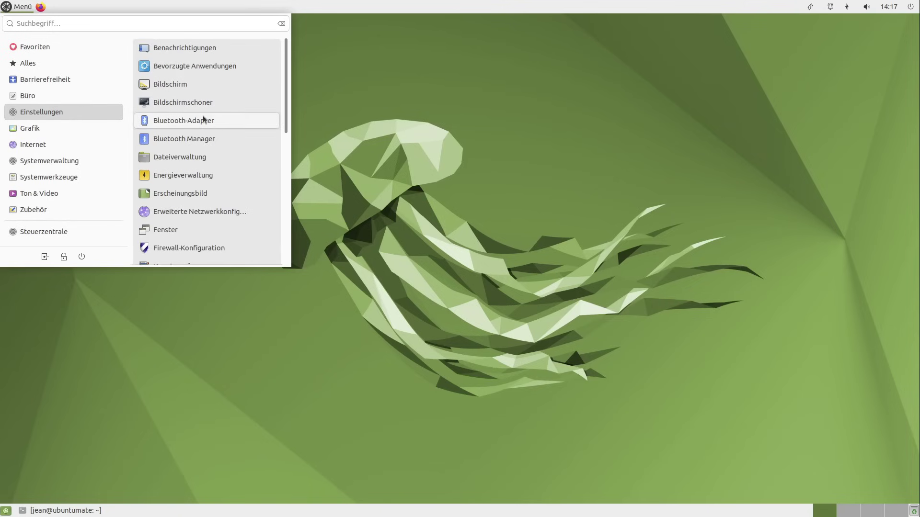
pyautogui.scroll(-3, 202, 116)
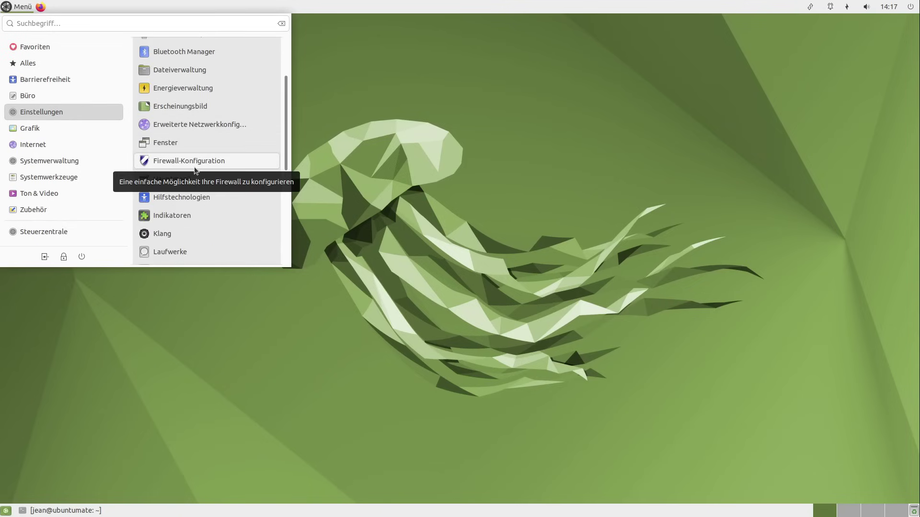
pyautogui.scroll(3, 194, 167)
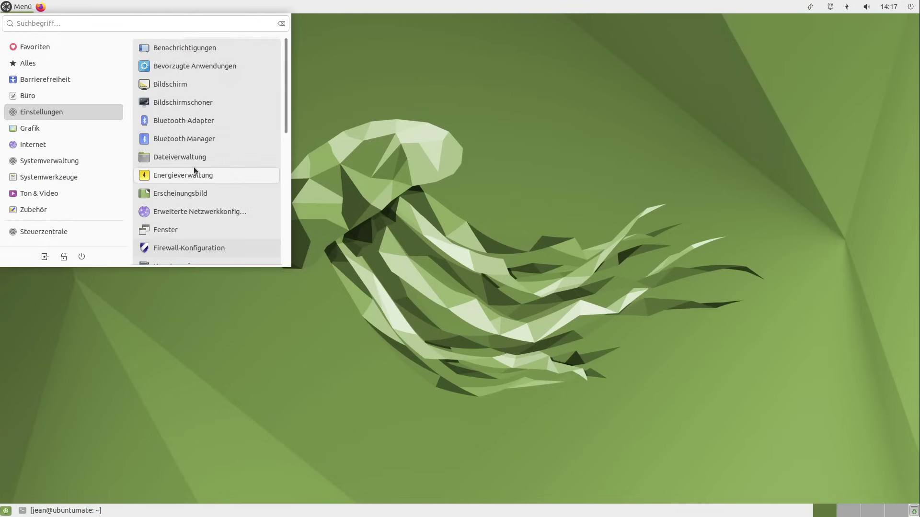
pyautogui.scroll(-5, 184, 187)
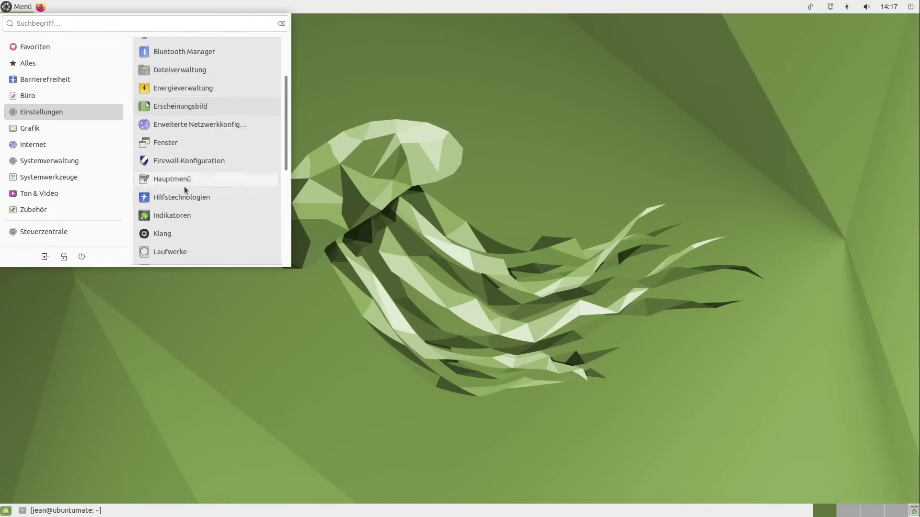
pyautogui.scroll(-4, 184, 186)
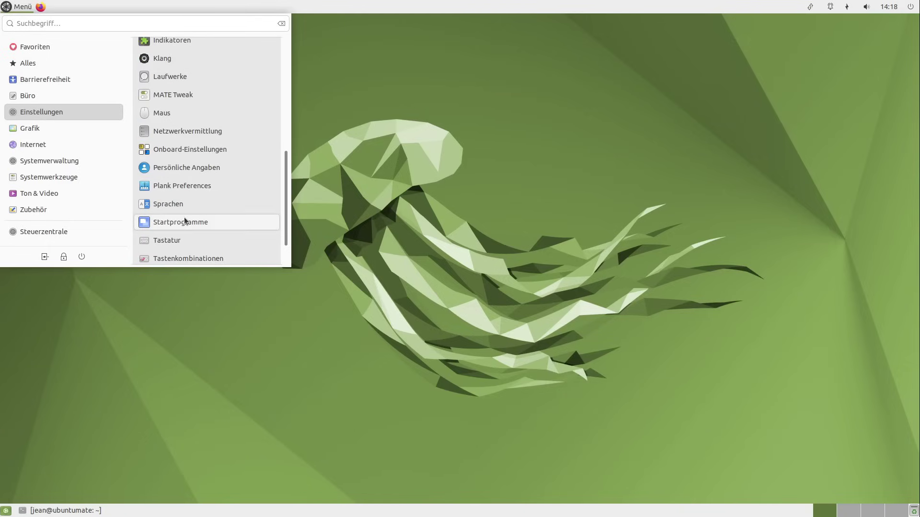
pyautogui.scroll(2, 184, 217)
pyautogui.scroll(-3, 184, 221)
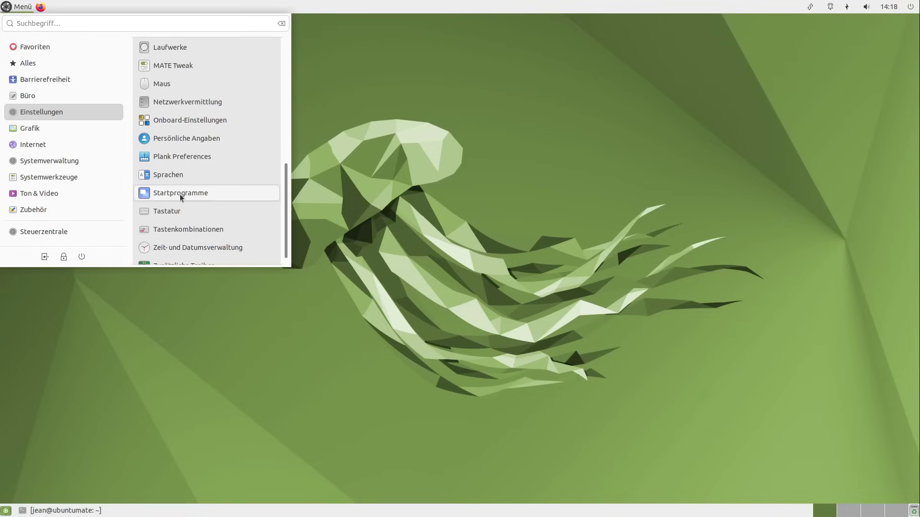
pyautogui.click(179, 194)
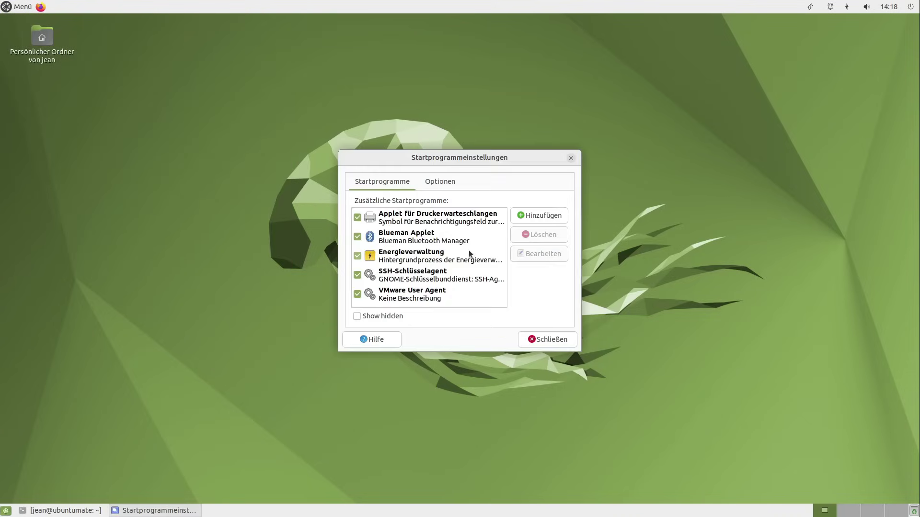
pyautogui.click(539, 340)
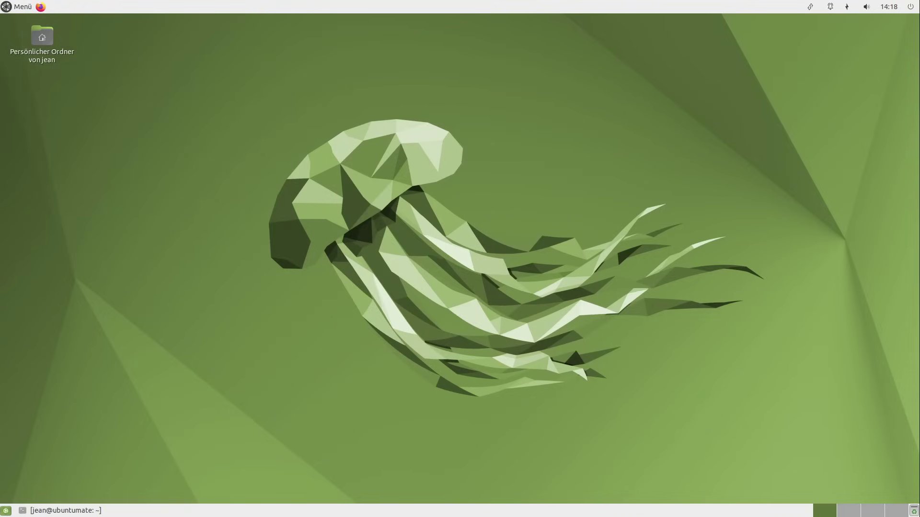
pyautogui.click(13, 11)
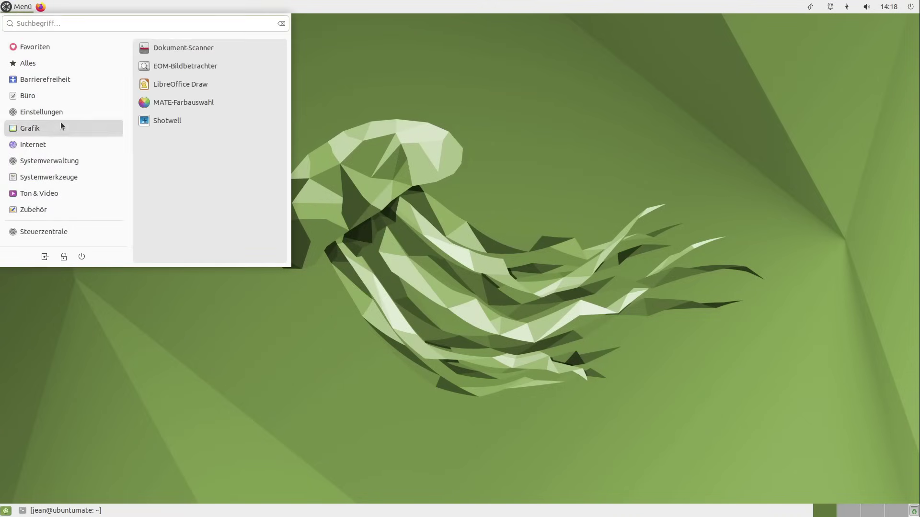
pyautogui.scroll(-5, 211, 202)
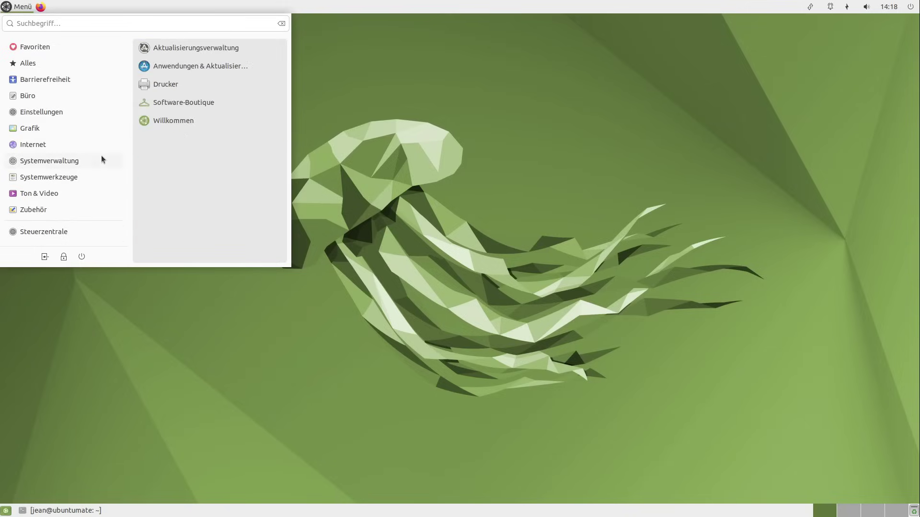
pyautogui.moveTo(83, 134)
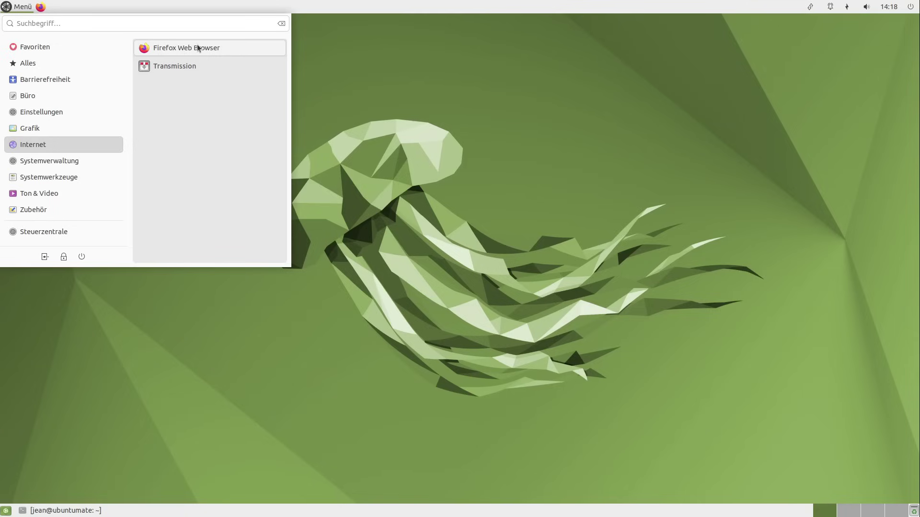
pyautogui.moveTo(84, 159)
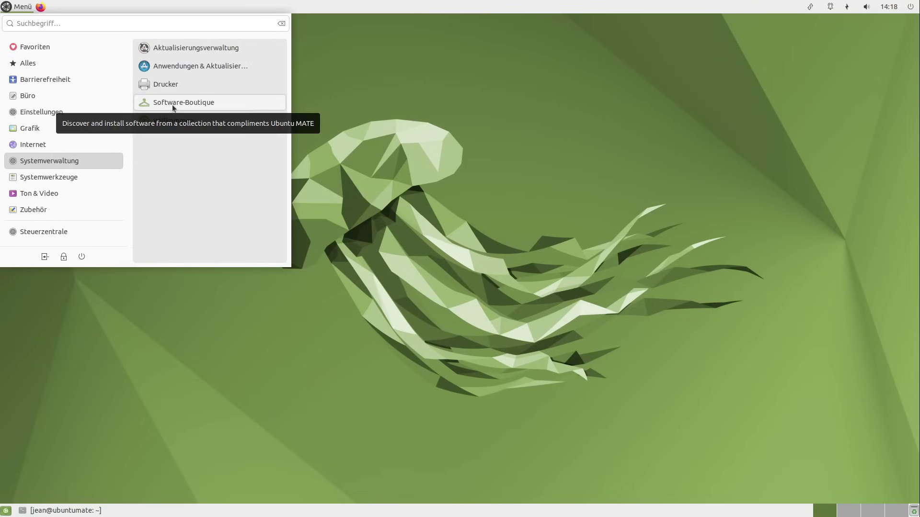
pyautogui.click(177, 68)
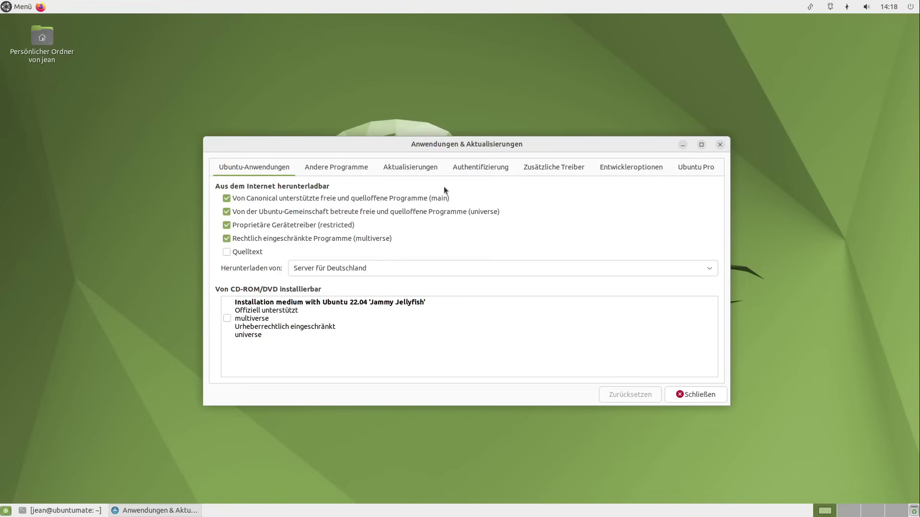
pyautogui.click(722, 146)
# Browse Systemwerkzeuge, Ton & Video and Zubehör, then launch and close Datensicherungen.
pyautogui.click(22, 9)
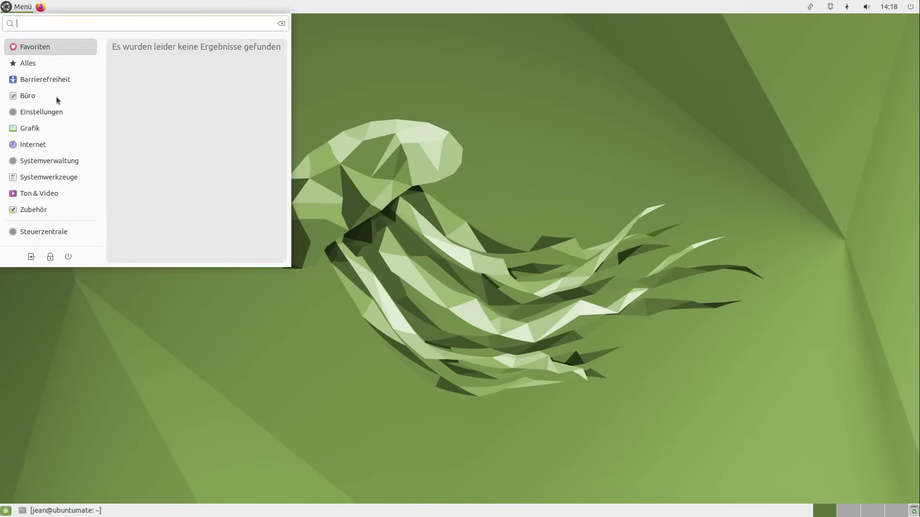
pyautogui.moveTo(60, 182)
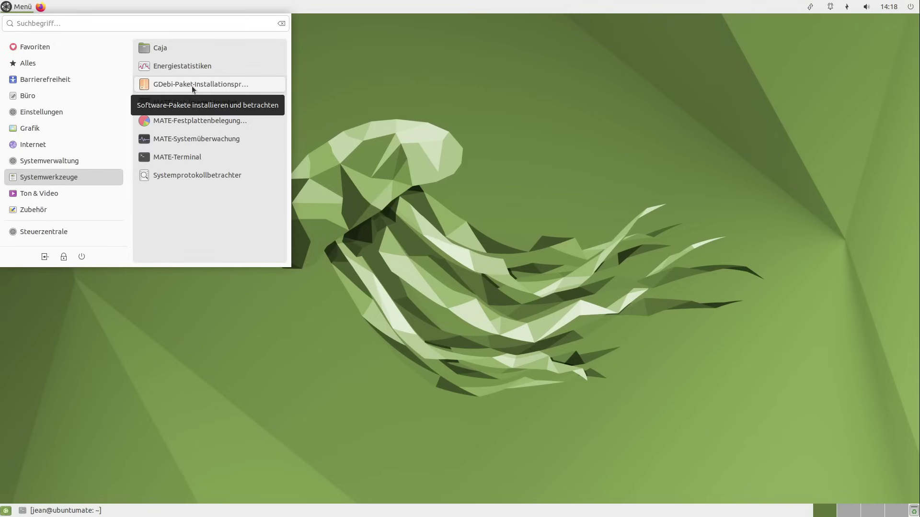
pyautogui.moveTo(94, 190)
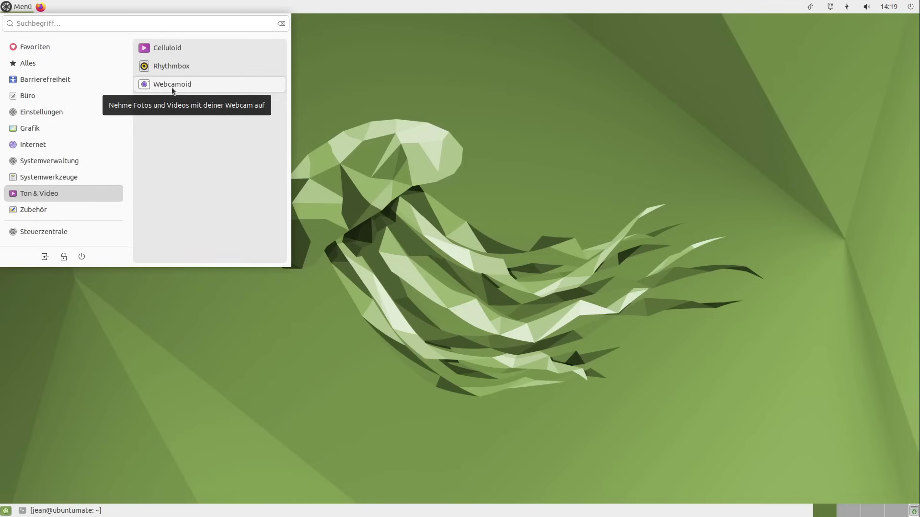
pyautogui.click(62, 209)
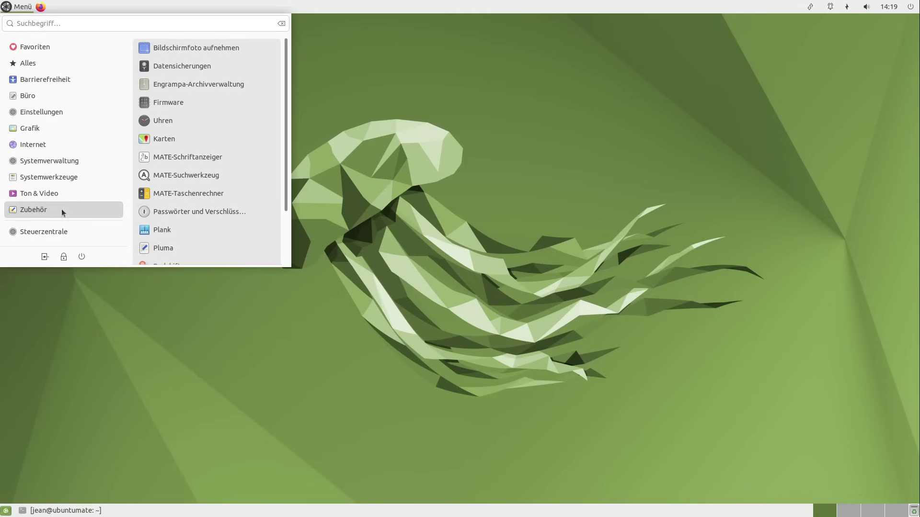
pyautogui.click(183, 70)
pyautogui.click(435, 40)
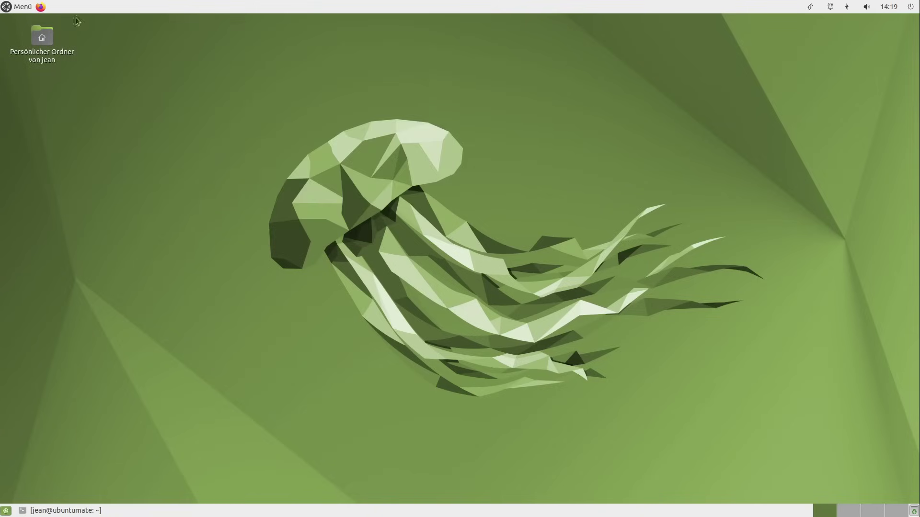
pyautogui.click(13, 10)
pyautogui.click(33, 209)
pyautogui.click(200, 124)
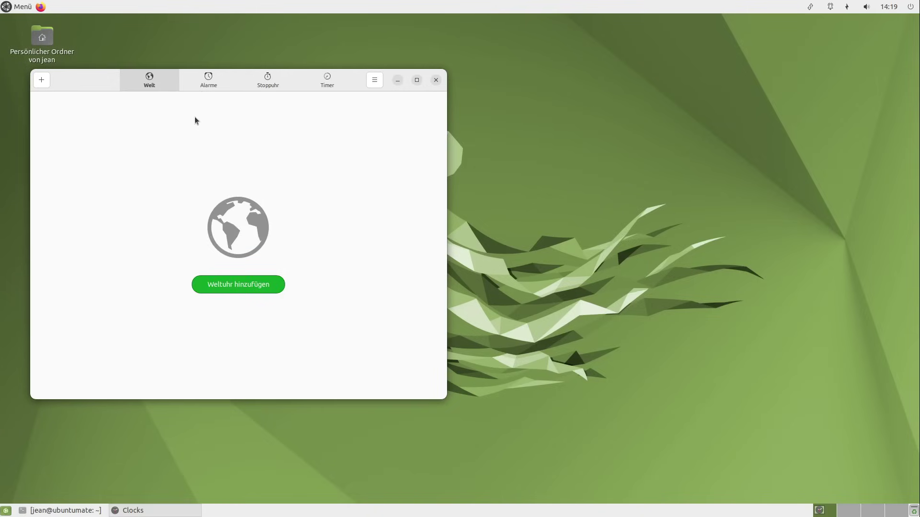
pyautogui.click(203, 88)
pyautogui.click(266, 80)
pyautogui.click(320, 85)
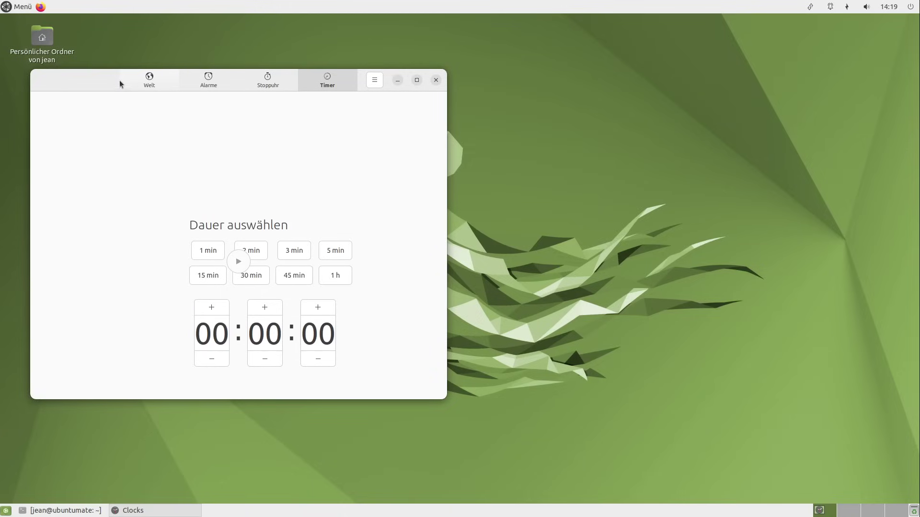
pyautogui.moveTo(120, 79); pyautogui.dragTo(343, 93)
pyautogui.moveTo(670, 417)
pyautogui.mouseDown()
pyautogui.moveTo(741, 470)
pyautogui.moveTo(513, 311)
pyautogui.moveTo(666, 432)
pyautogui.mouseUp()
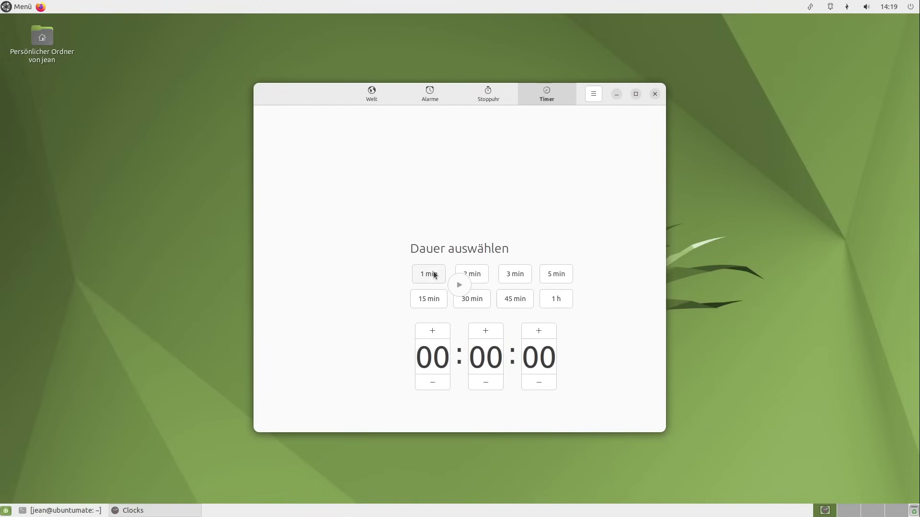
pyautogui.click(655, 94)
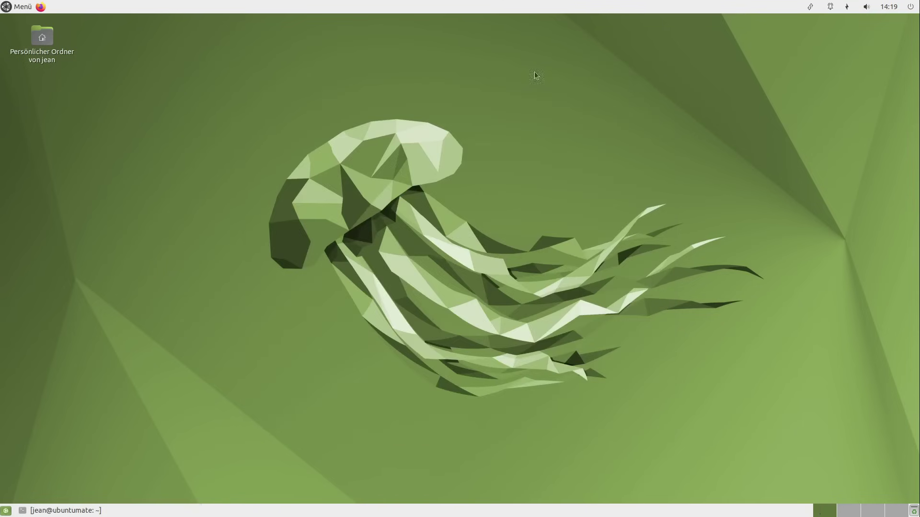
pyautogui.click(3, 4)
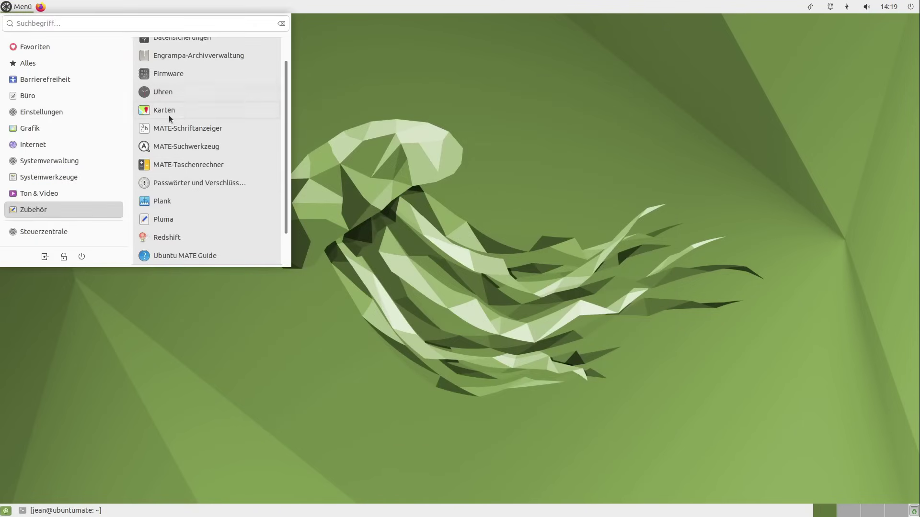
# Launch the Steuerzentrale control centre from the bottom of the Menü category list.
pyautogui.scroll(-2, 169, 116)
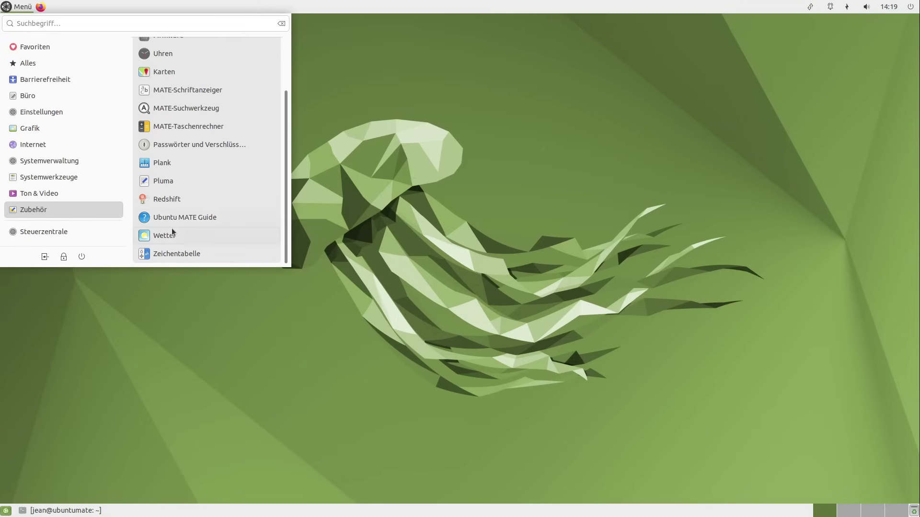
pyautogui.scroll(2, 177, 145)
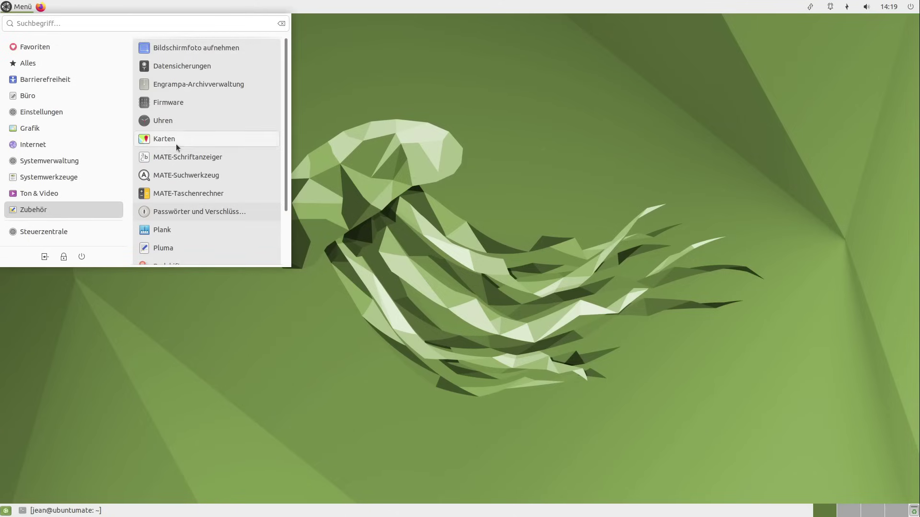
pyautogui.click(67, 230)
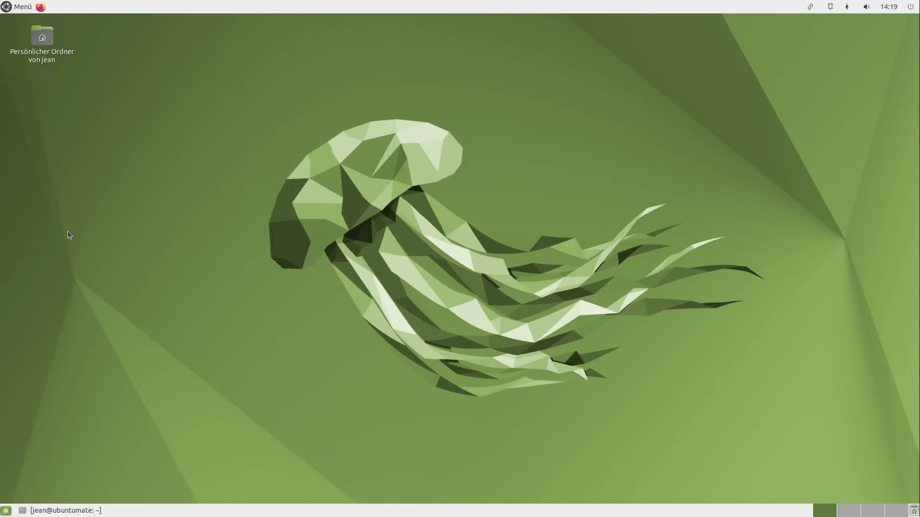
# Move and enlarge the Steuerzentrale to show all its settings groups, then close it.
pyautogui.moveTo(337, 124); pyautogui.dragTo(257, 74)
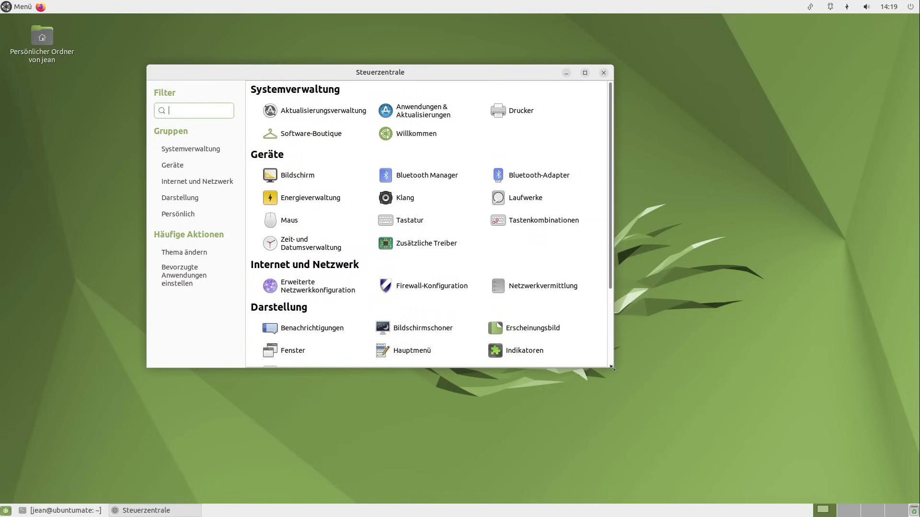
pyautogui.moveTo(613, 368); pyautogui.dragTo(819, 444)
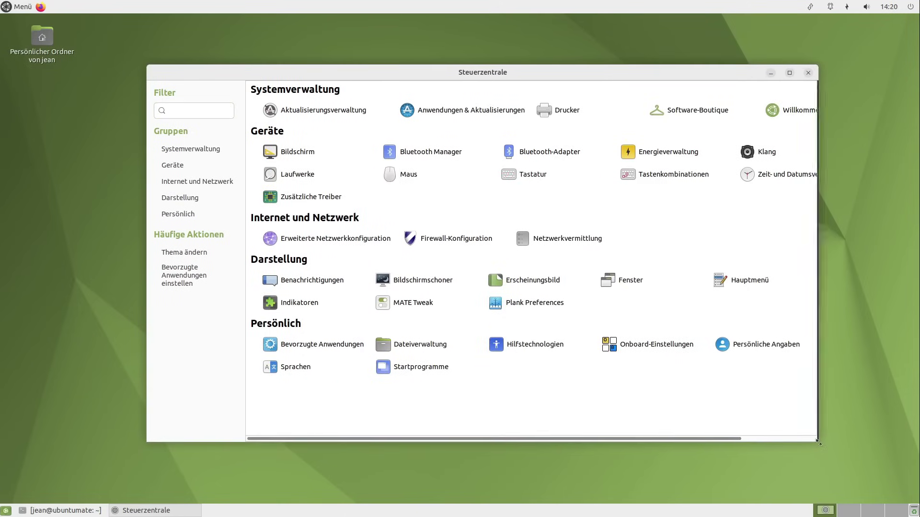
pyautogui.moveTo(419, 75); pyautogui.dragTo(336, 83)
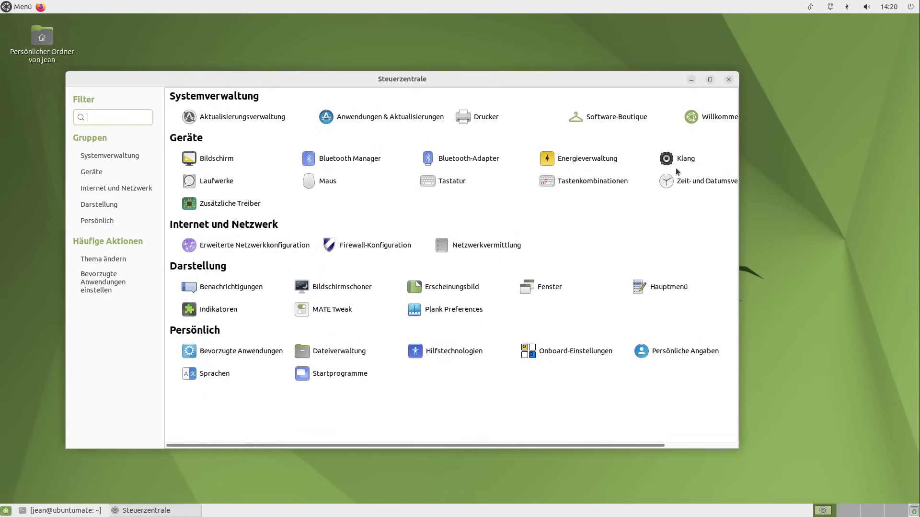
pyautogui.moveTo(747, 229); pyautogui.dragTo(797, 230)
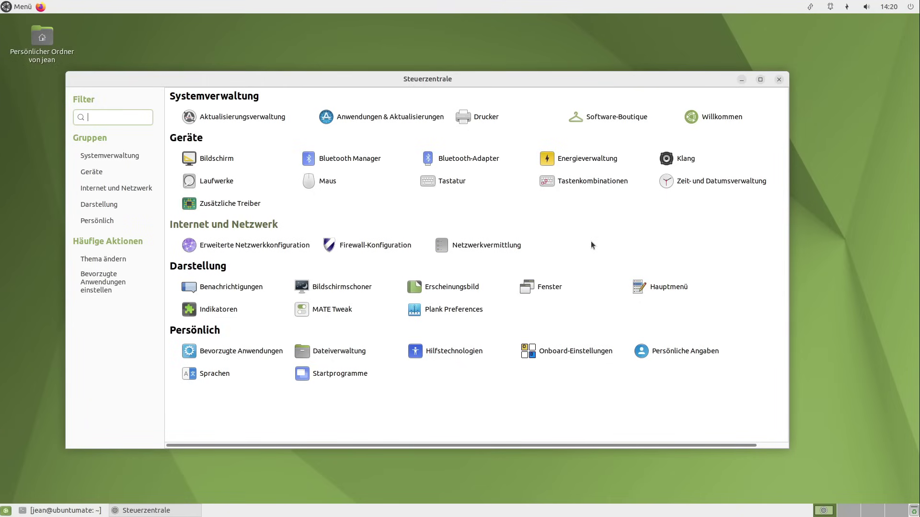
pyautogui.click(780, 80)
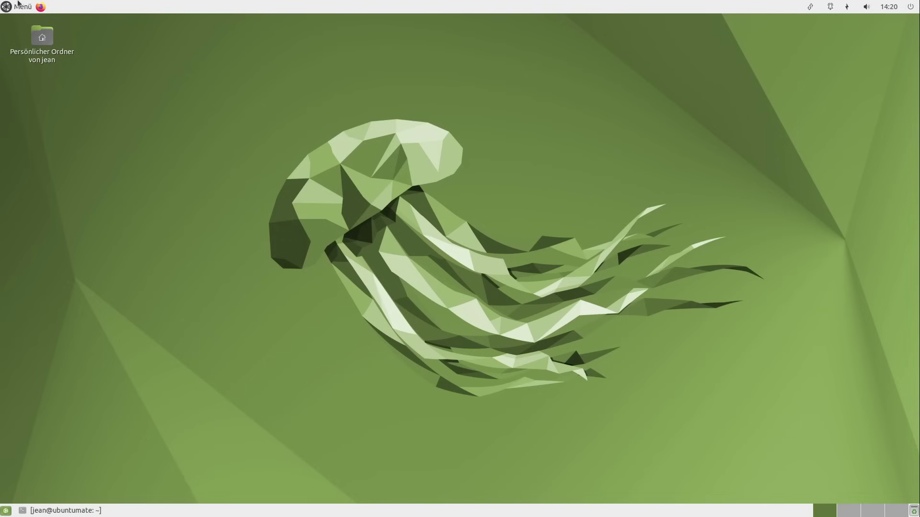
pyautogui.click(19, 6)
# Browse the Menü categories, dismiss the menu, and close the terminal from its taskbar button.
pyautogui.moveTo(49, 162)
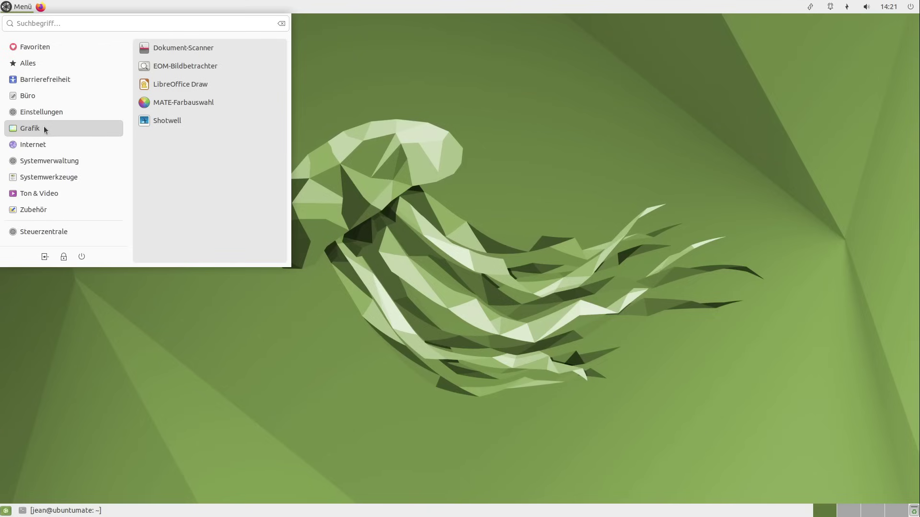
pyautogui.moveTo(39, 85)
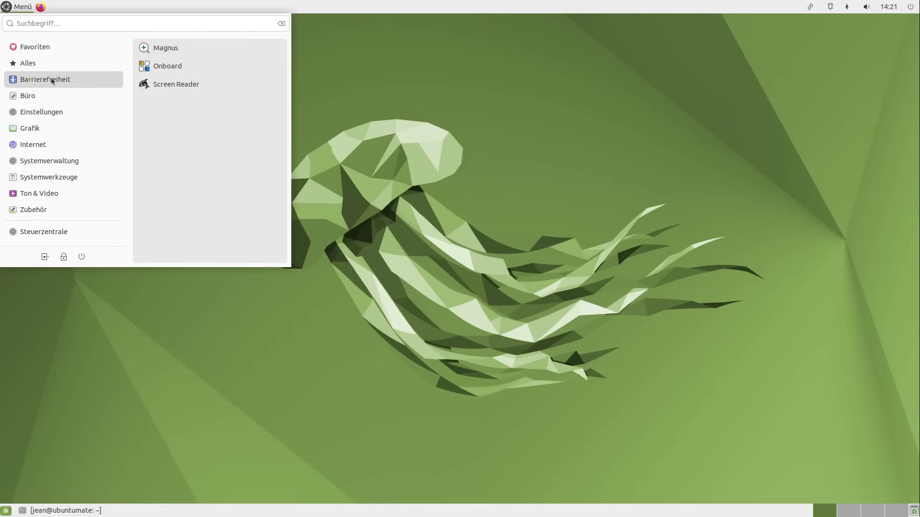
pyautogui.moveTo(45, 64)
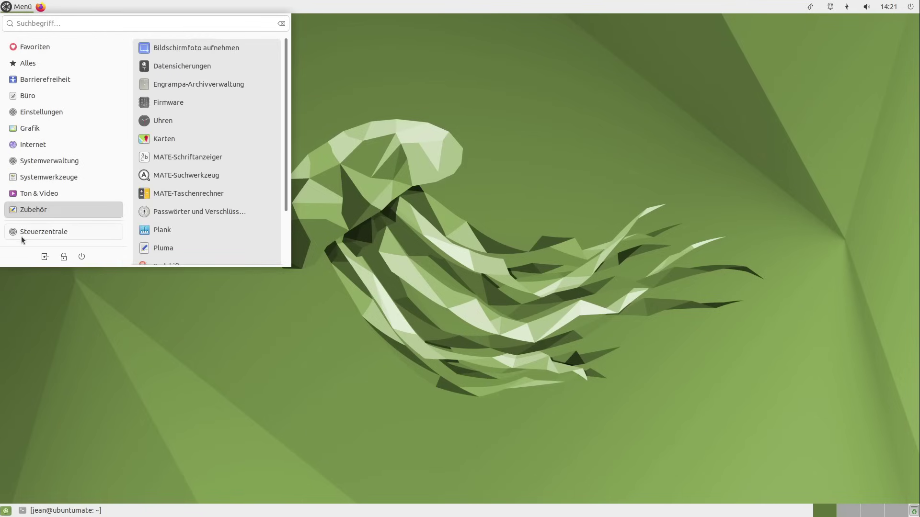
pyautogui.click(12, 7)
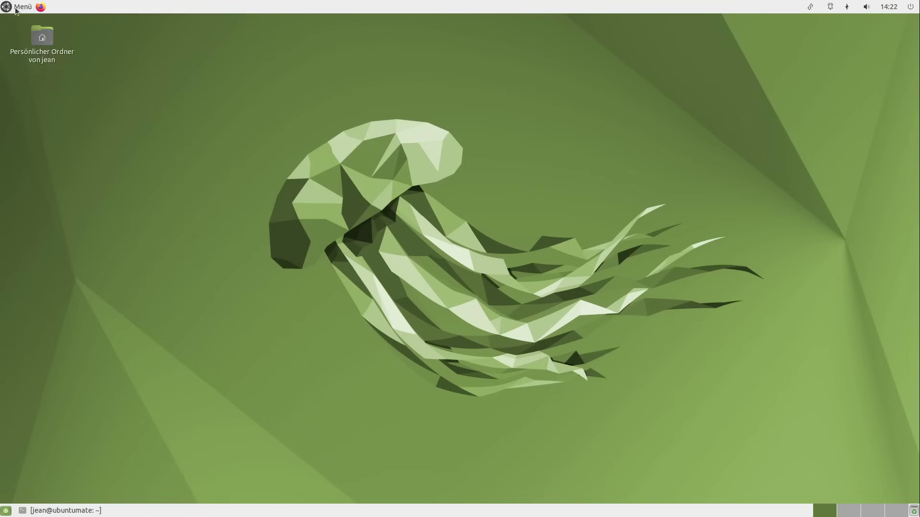
pyautogui.click(16, 9)
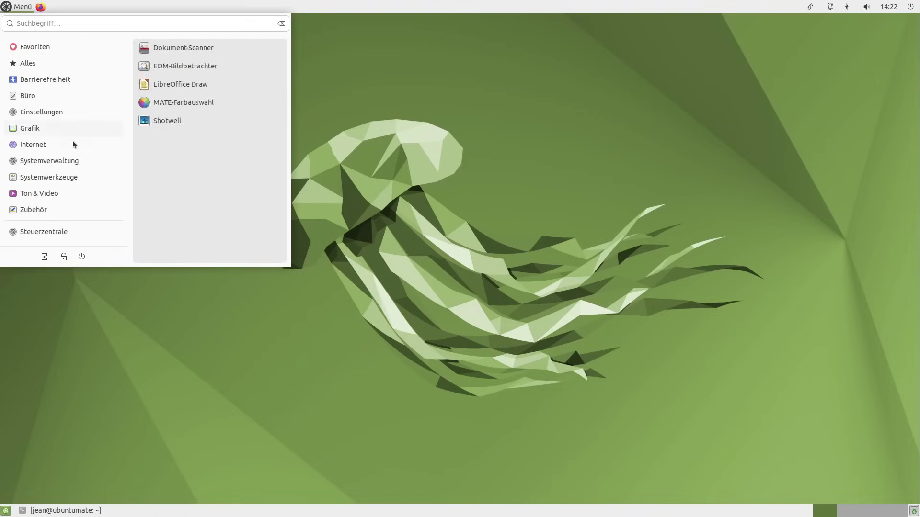
pyautogui.press('Escape')
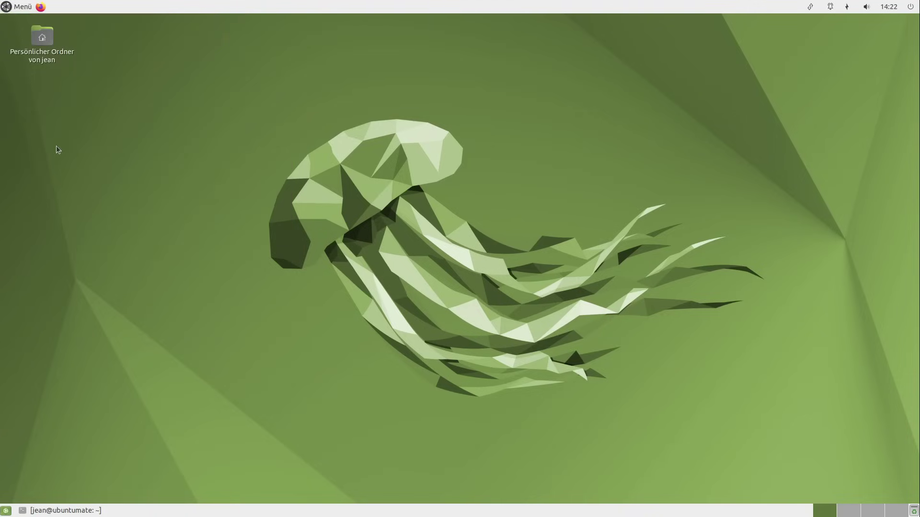
pyautogui.rightClick(82, 509)
pyautogui.click(89, 499)
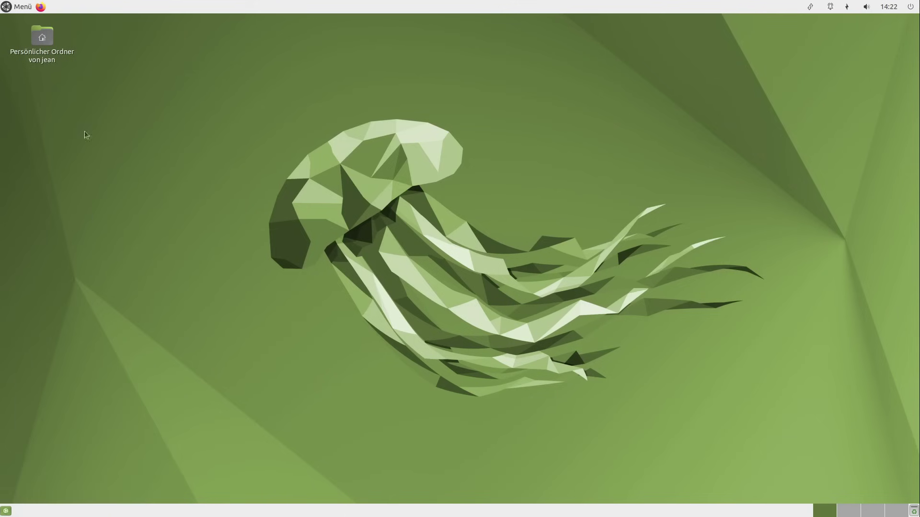
# Open the home folder in Caja, enlarge the window, and split it into two panes.
pyautogui.doubleClick(42, 37)
pyautogui.moveTo(281, 96); pyautogui.dragTo(333, 75)
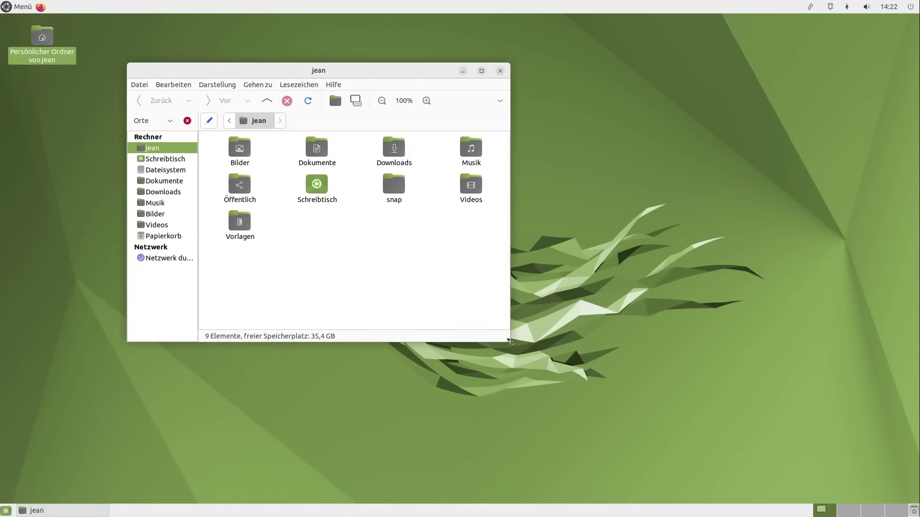
pyautogui.moveTo(509, 343); pyautogui.dragTo(832, 471)
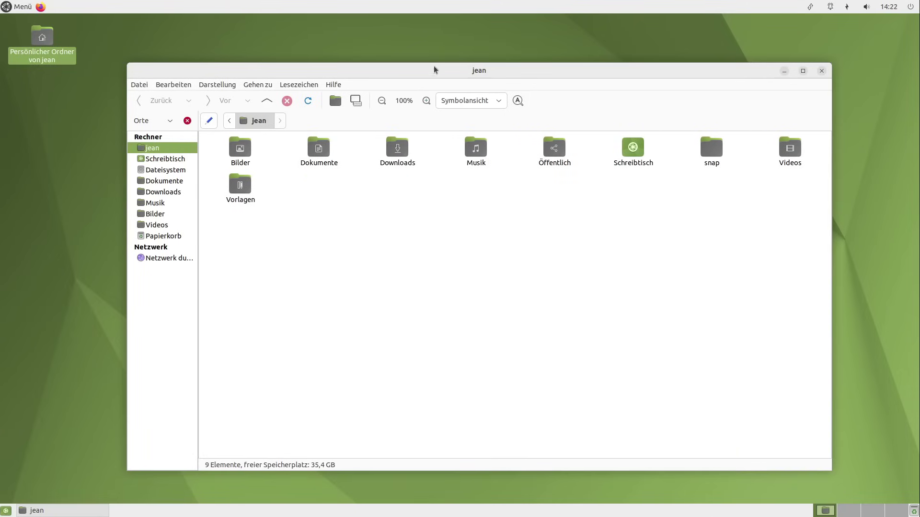
pyautogui.moveTo(417, 73); pyautogui.dragTo(391, 68)
pyautogui.press('F3')
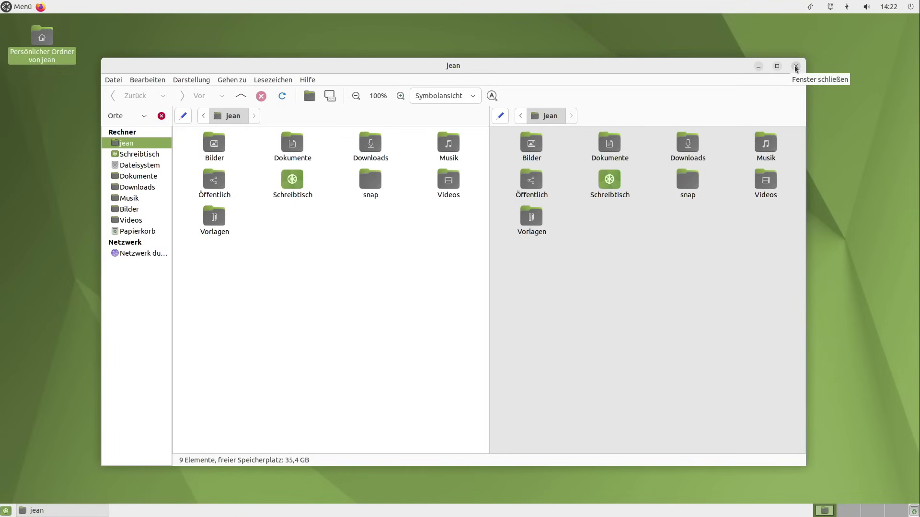
# Close Caja and launch Software-Boutique by searching 'softw' in the Menü.
pyautogui.click(796, 67)
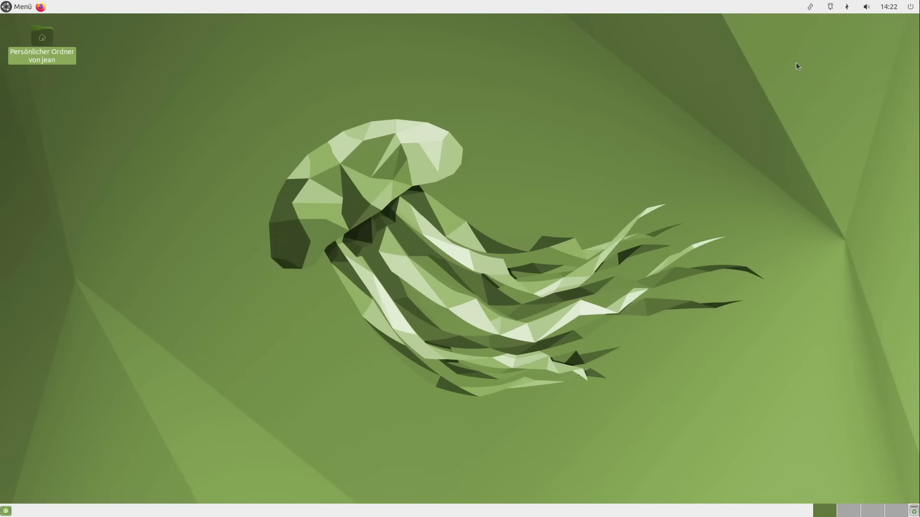
pyautogui.click(19, 9)
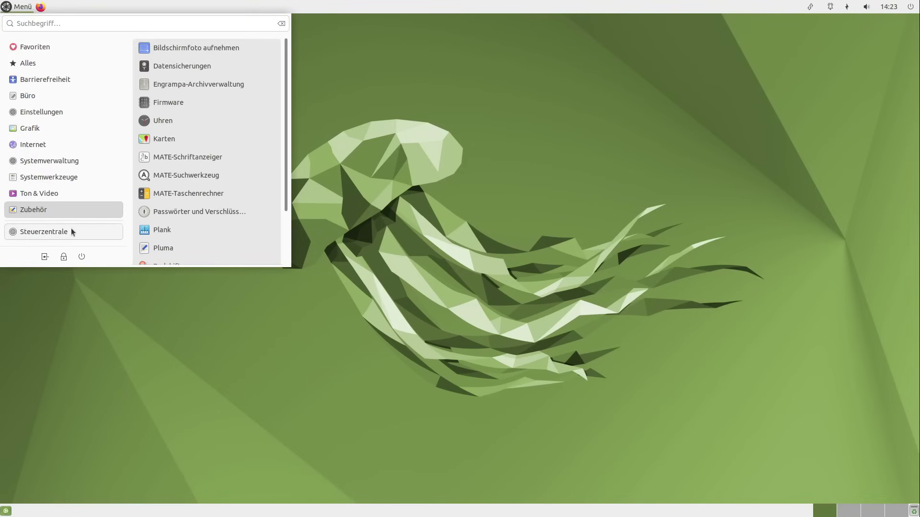
pyautogui.click(151, 28)
pyautogui.write('softw')
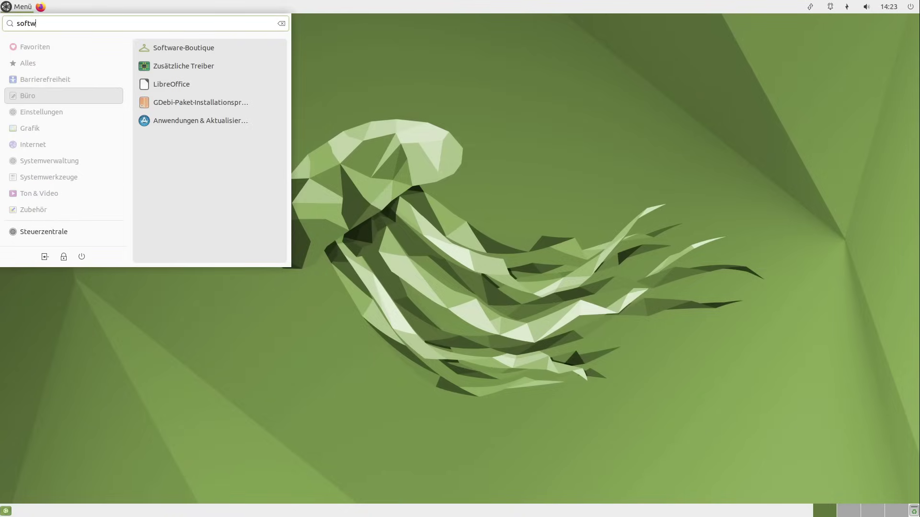
pyautogui.click(195, 48)
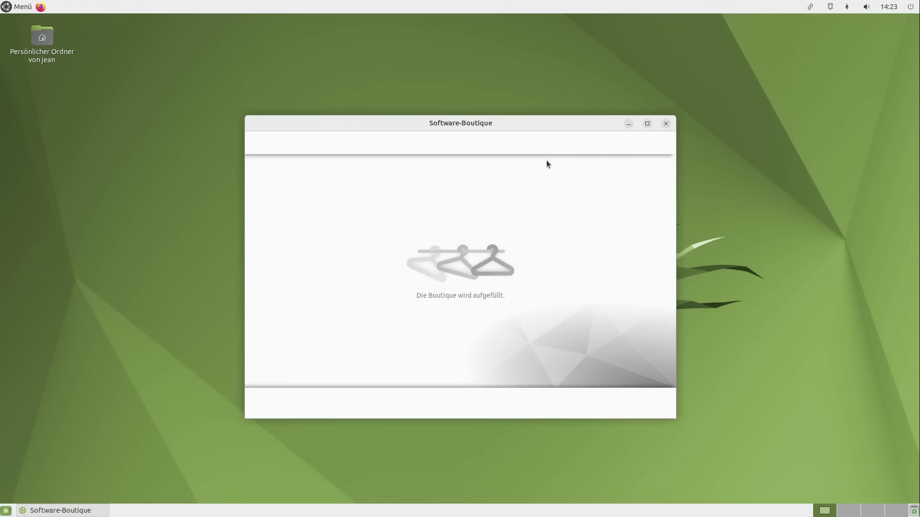
# Search Software-Boutique's application list for 'Bitwarden'.
pyautogui.click(598, 144)
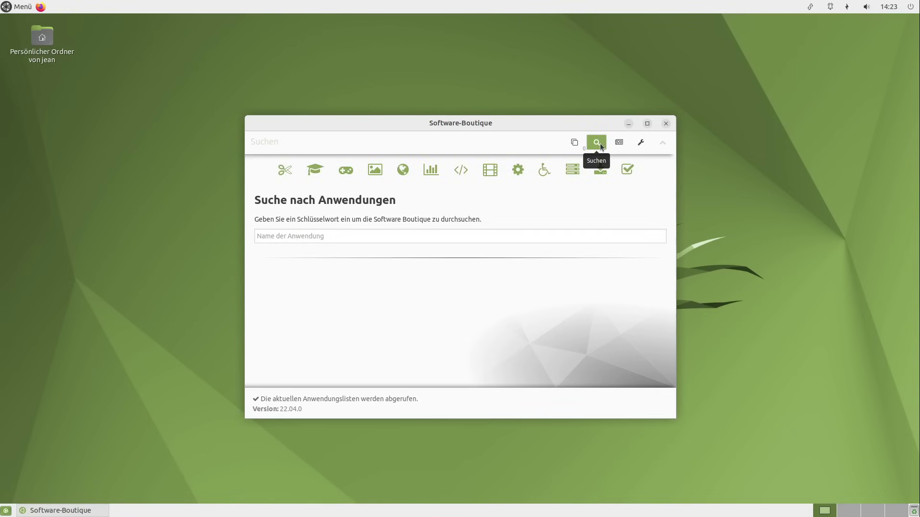
pyautogui.click(512, 237)
pyautogui.write('Bitwarden')
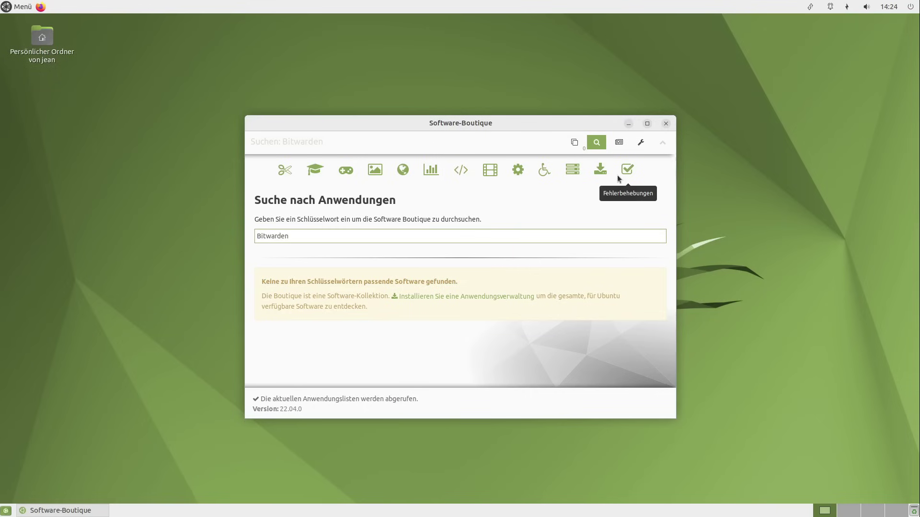
# View the other software managers page, then search again for 'bitwarden'.
pyautogui.click(600, 170)
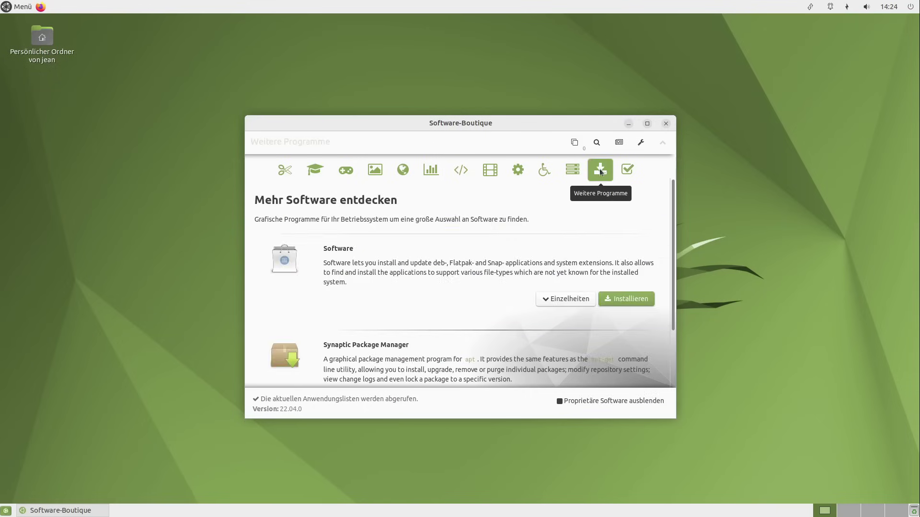
pyautogui.scroll(-3, 614, 320)
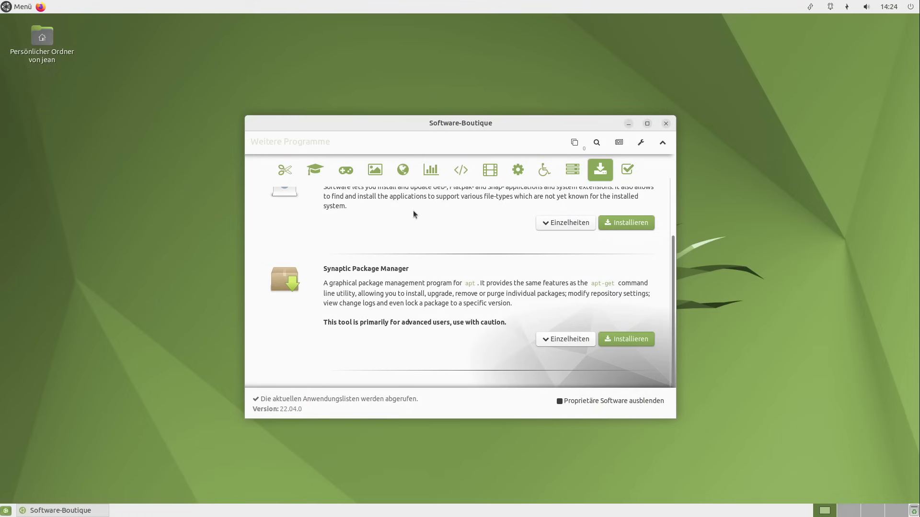
pyautogui.scroll(3, 528, 290)
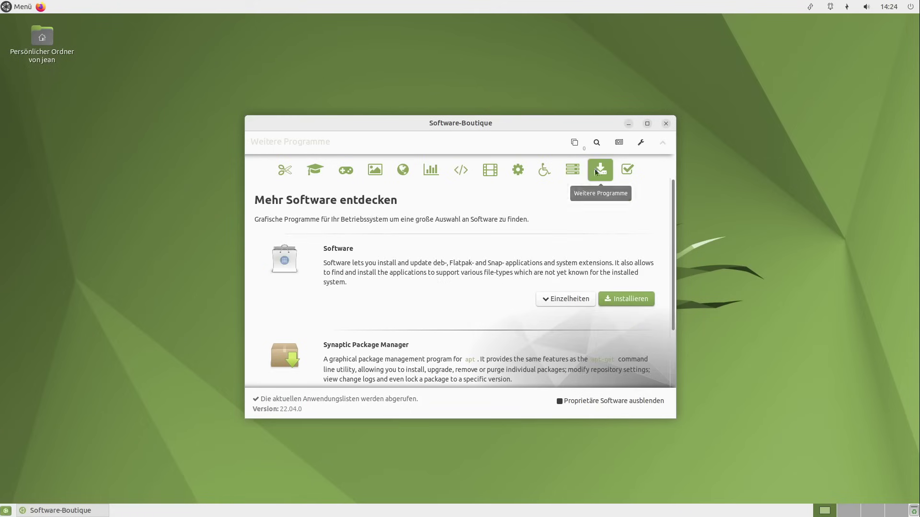
pyautogui.click(596, 143)
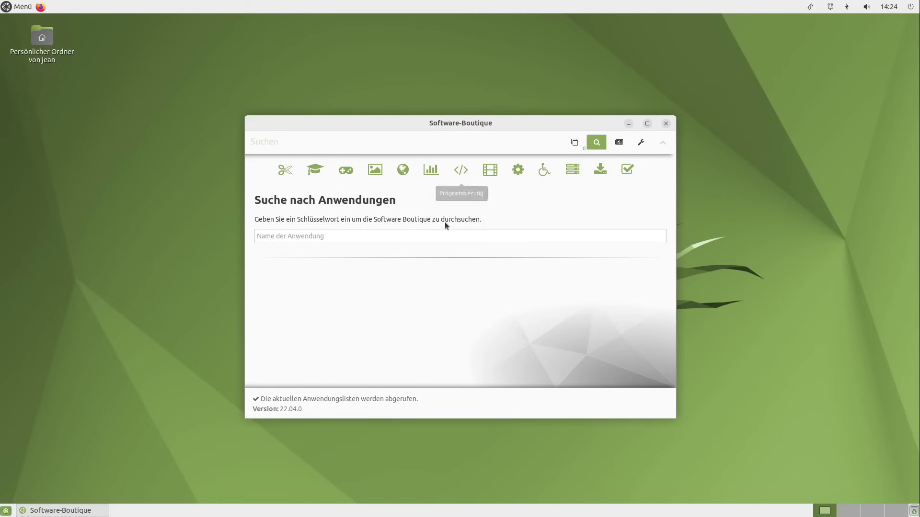
pyautogui.click(438, 236)
pyautogui.write('bitwarden')
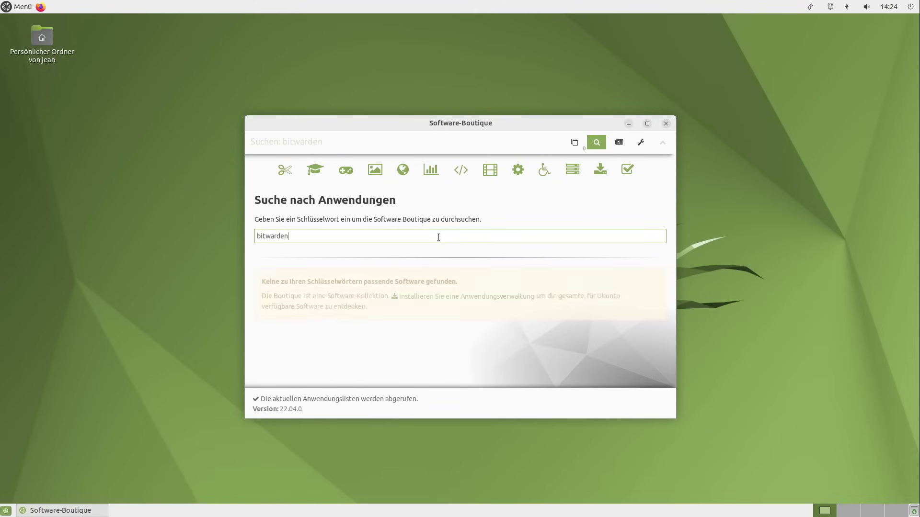
# Queue the Software app for installation and review the pending changes list.
pyautogui.click(432, 296)
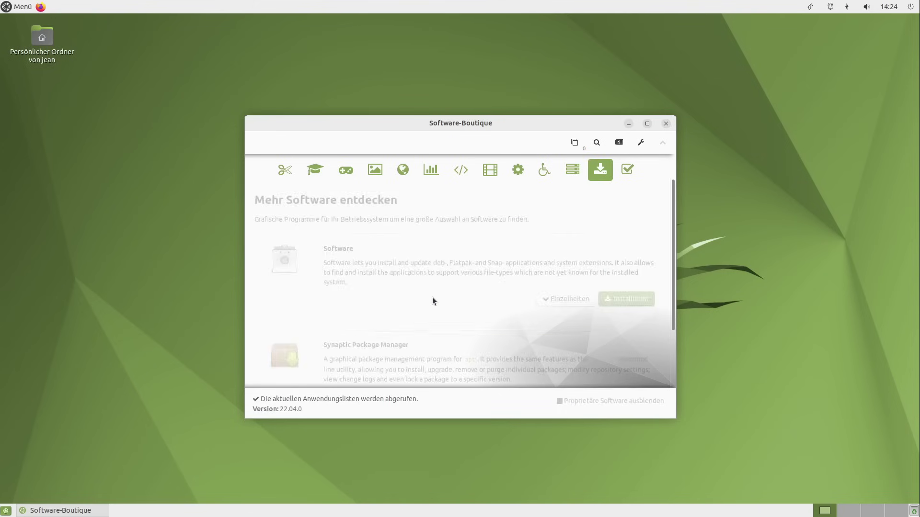
pyautogui.scroll(-1, 479, 286)
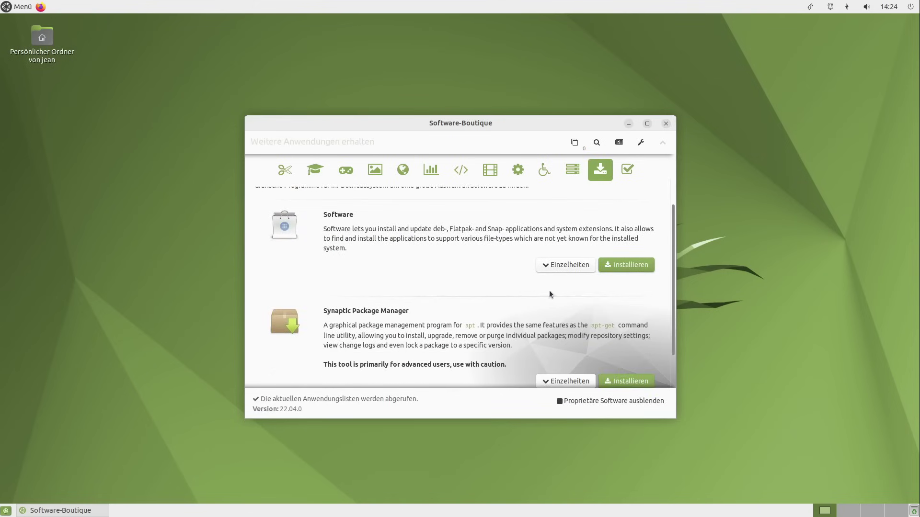
pyautogui.click(621, 263)
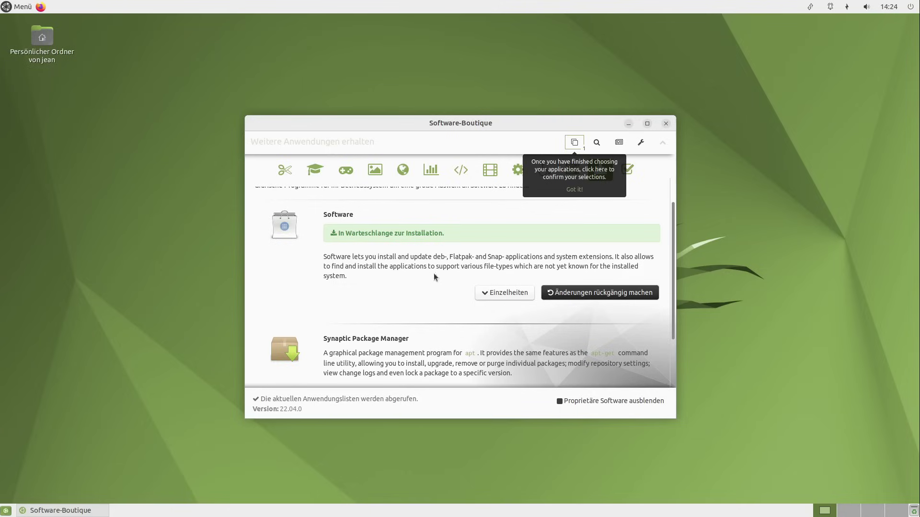
pyautogui.click(574, 142)
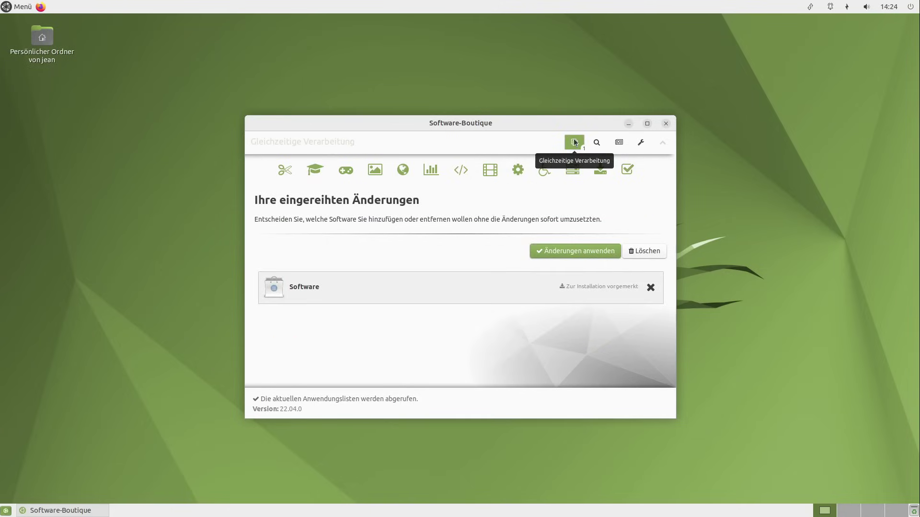
# Apply the queued Software installation with the user password, then search the menu for 'soft'.
pyautogui.click(569, 251)
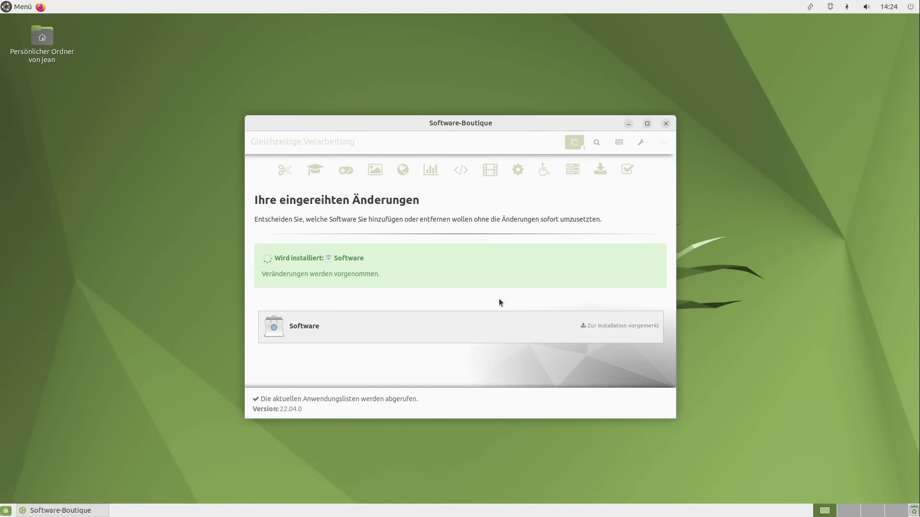
pyautogui.write('********')
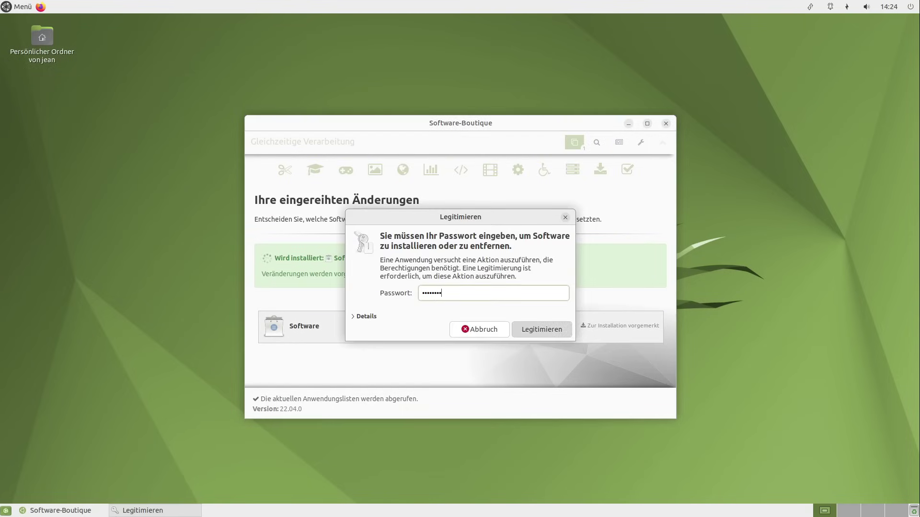
pyautogui.press('Return')
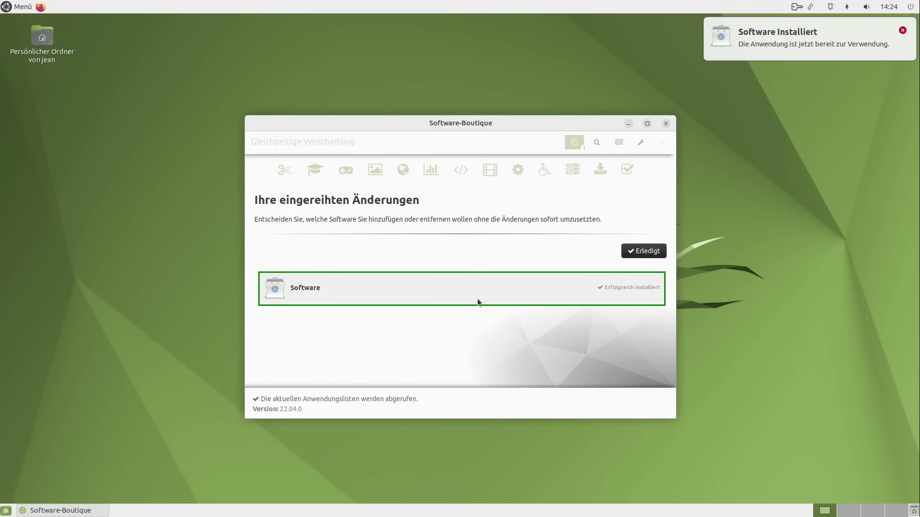
pyautogui.press('super')
pyautogui.write('soft')
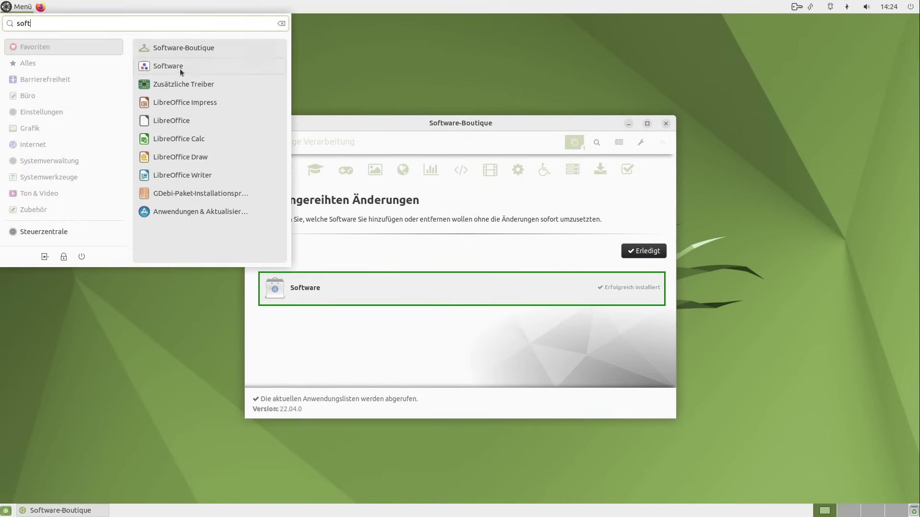
# Launch GNOME Software, skip its welcome screen, and search the catalogue for 'bitwarden'.
pyautogui.click(179, 68)
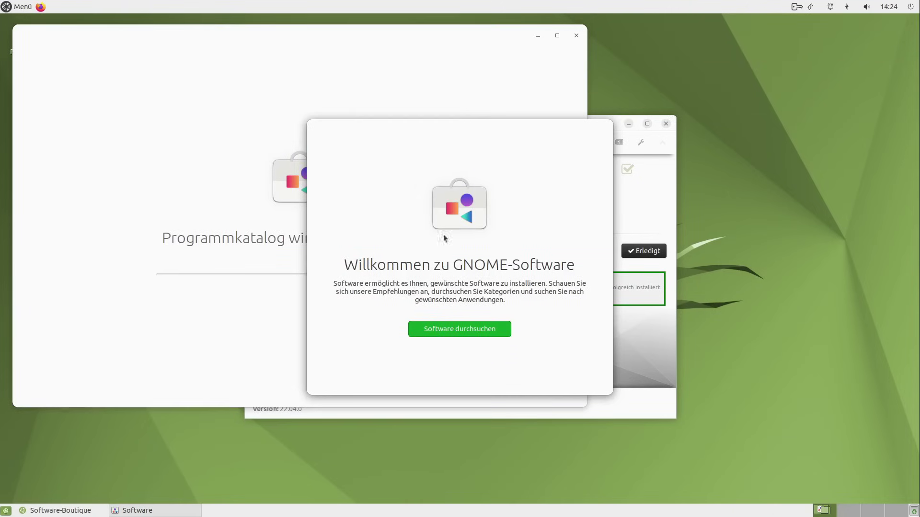
pyautogui.click(460, 328)
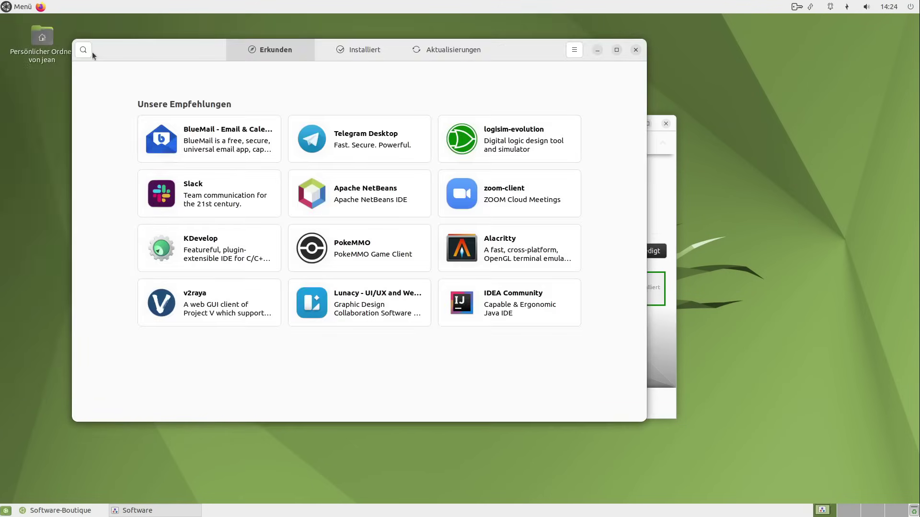
pyautogui.click(83, 50)
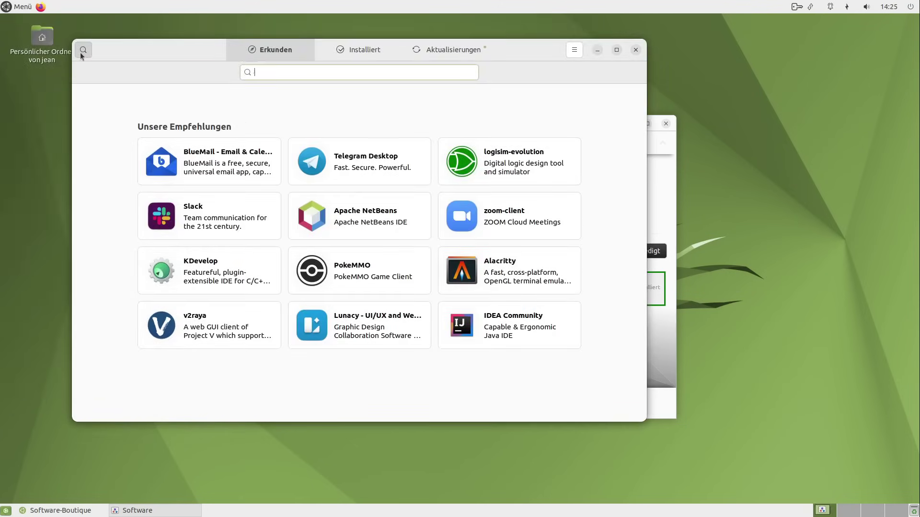
pyautogui.write('bitwarden')
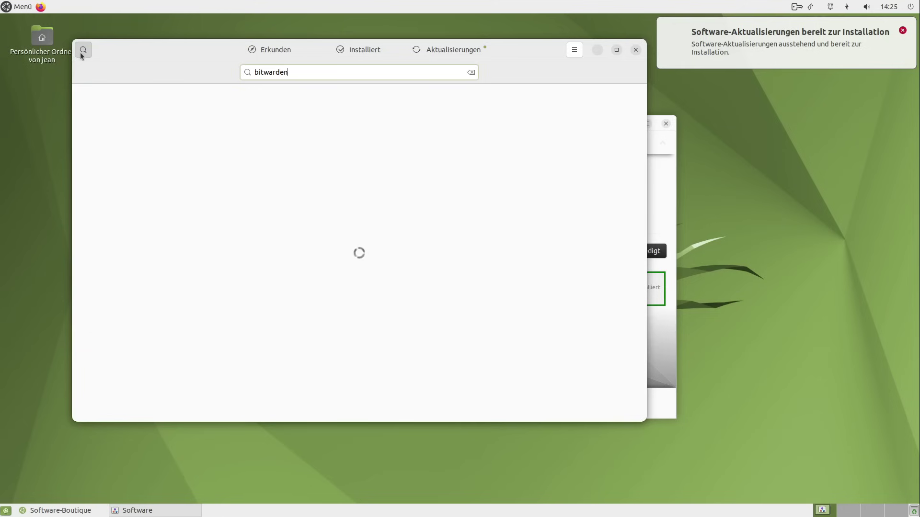
# Inspect the Bitwarden Snap details (version 2023.12.0), then return to the search results.
pyautogui.click(267, 117)
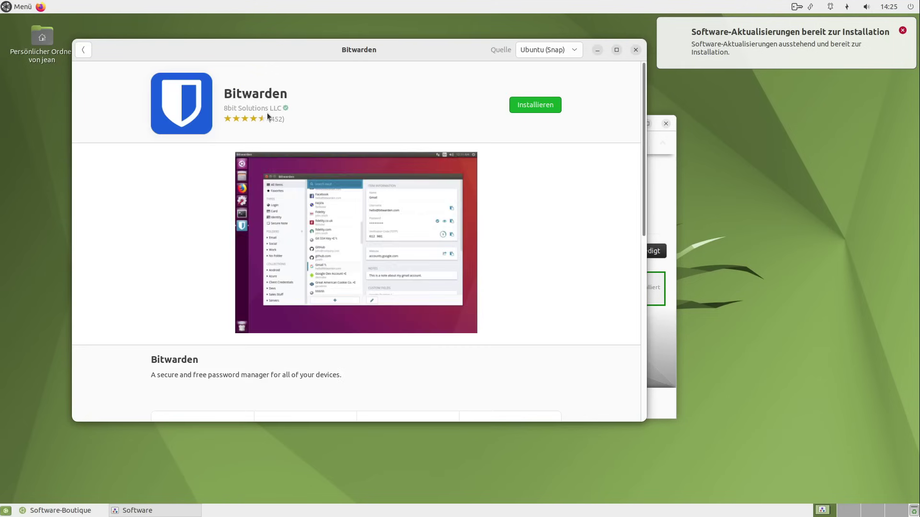
pyautogui.click(537, 50)
pyautogui.scroll(-5, 374, 153)
pyautogui.scroll(5, 307, 297)
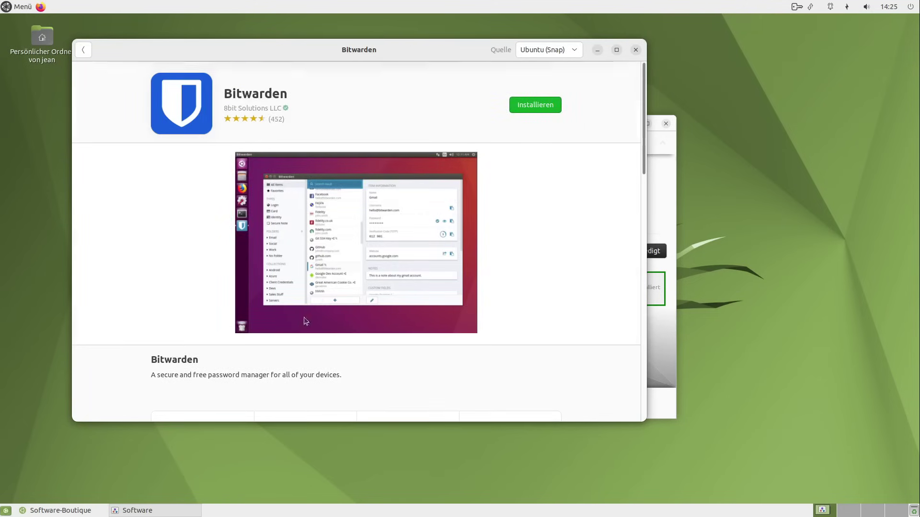
pyautogui.click(82, 51)
# Clear the 'bitwarden' search, close search mode, and close GNOME Software.
pyautogui.hotkey('ctrl', 'a')
pyautogui.press('BackSpace')
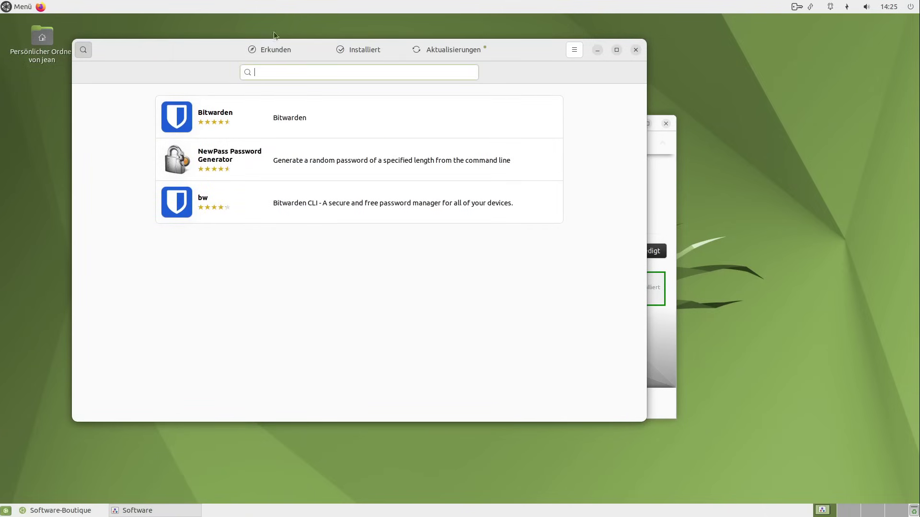
pyautogui.click(84, 48)
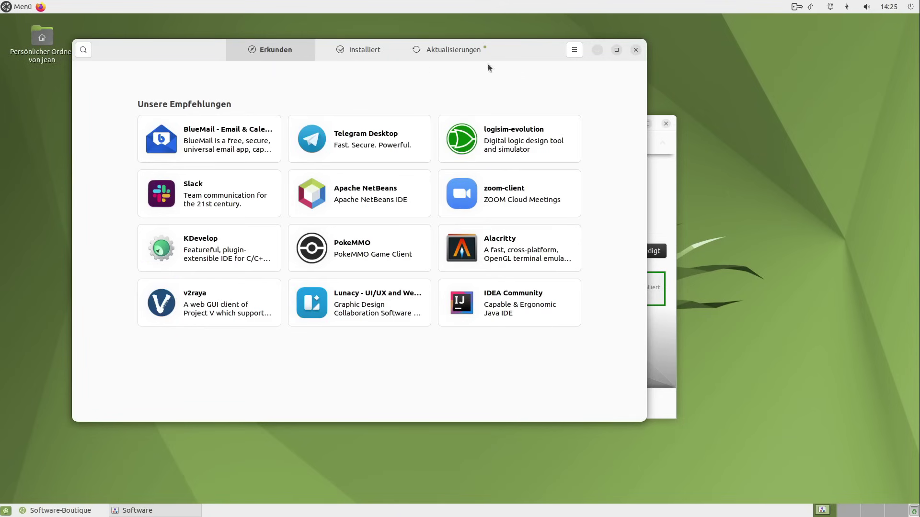
pyautogui.click(635, 50)
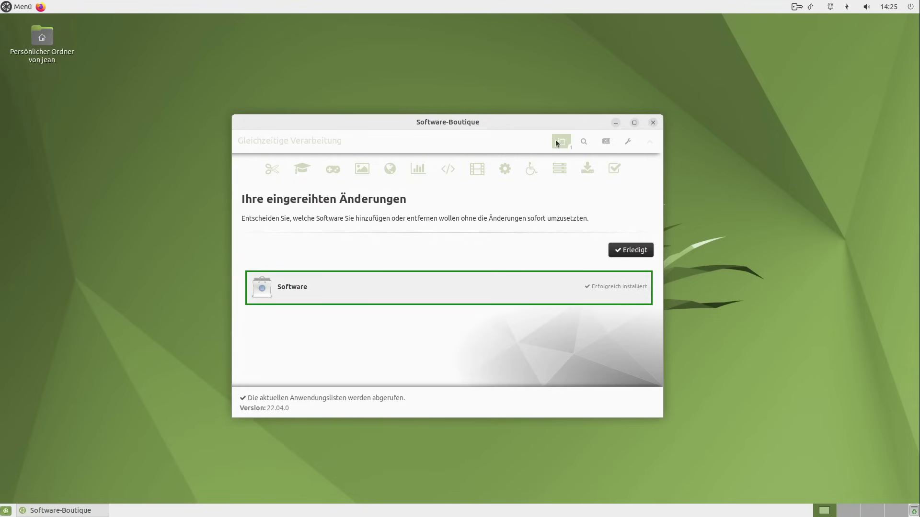
# Close Software-Boutique and list the Einstellungen category in the main menu.
pyautogui.click(652, 122)
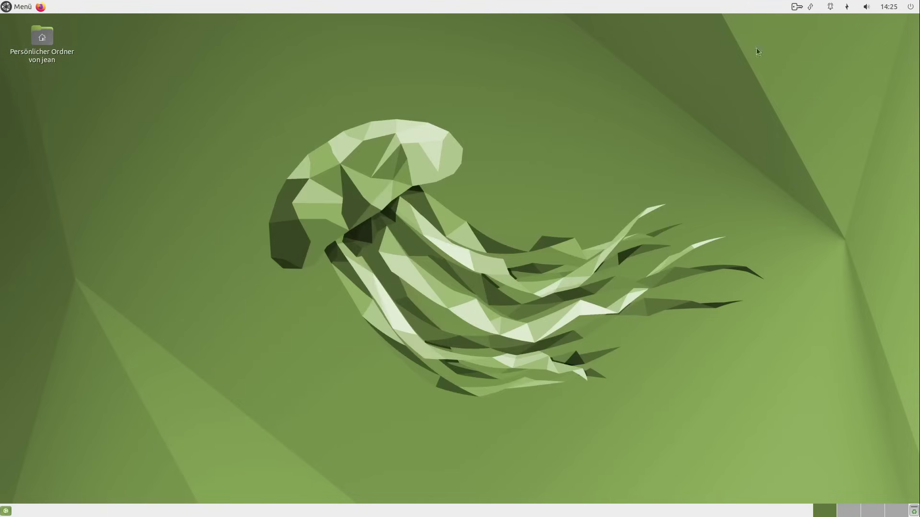
pyautogui.click(23, 6)
pyautogui.click(45, 110)
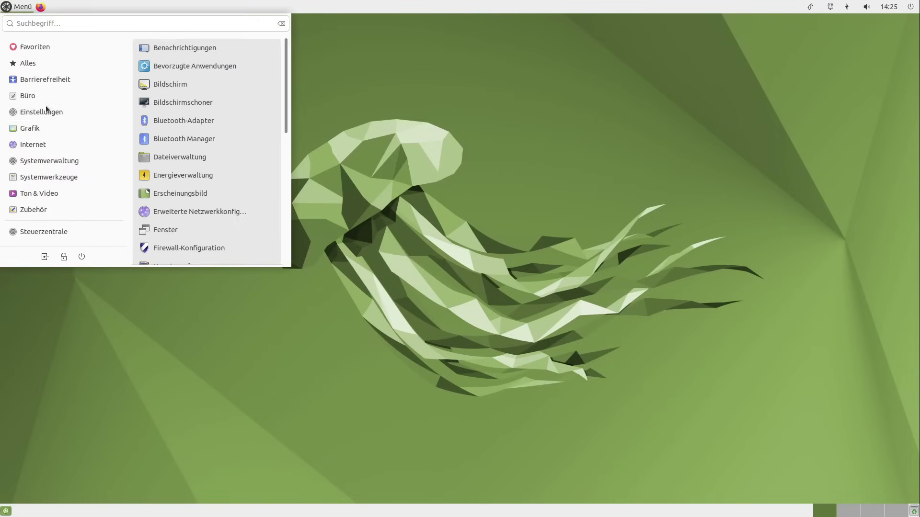